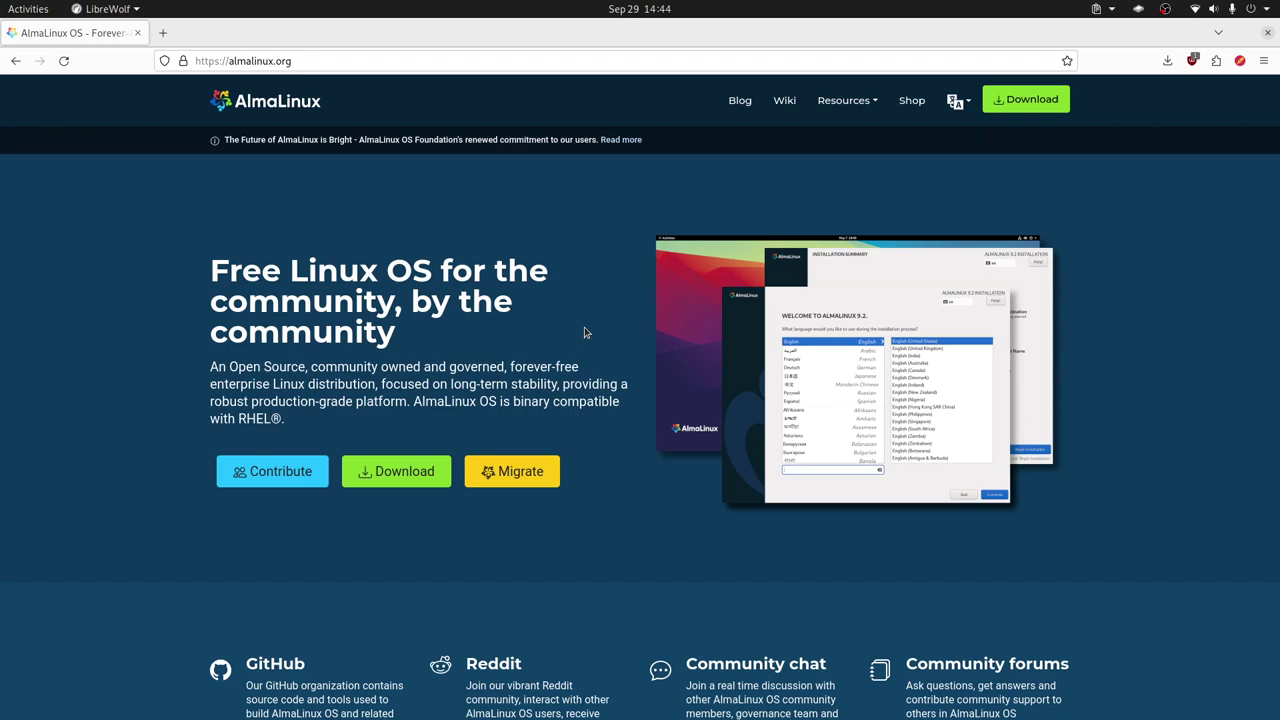
- Open the Get AlmaLinux OS download page and scroll to the AlmaLinux OS 9.2 ISO images
click(395, 478)
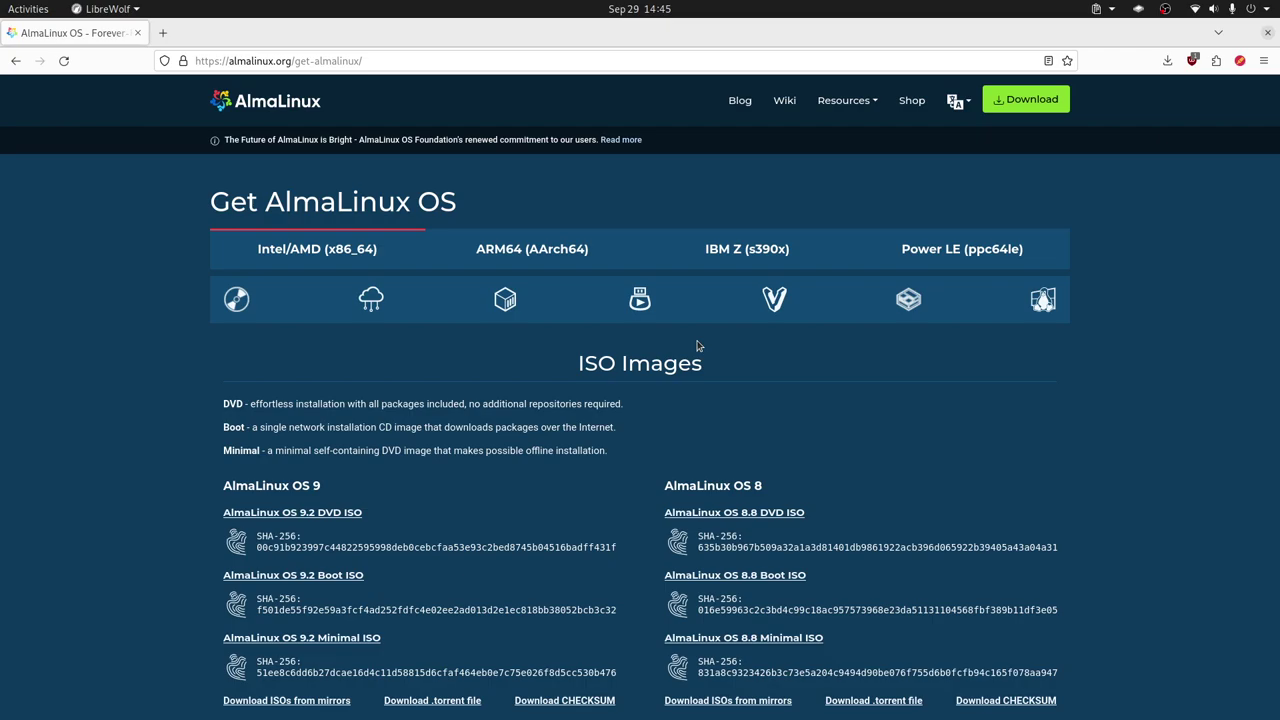
scroll(471, 420, down, 1)
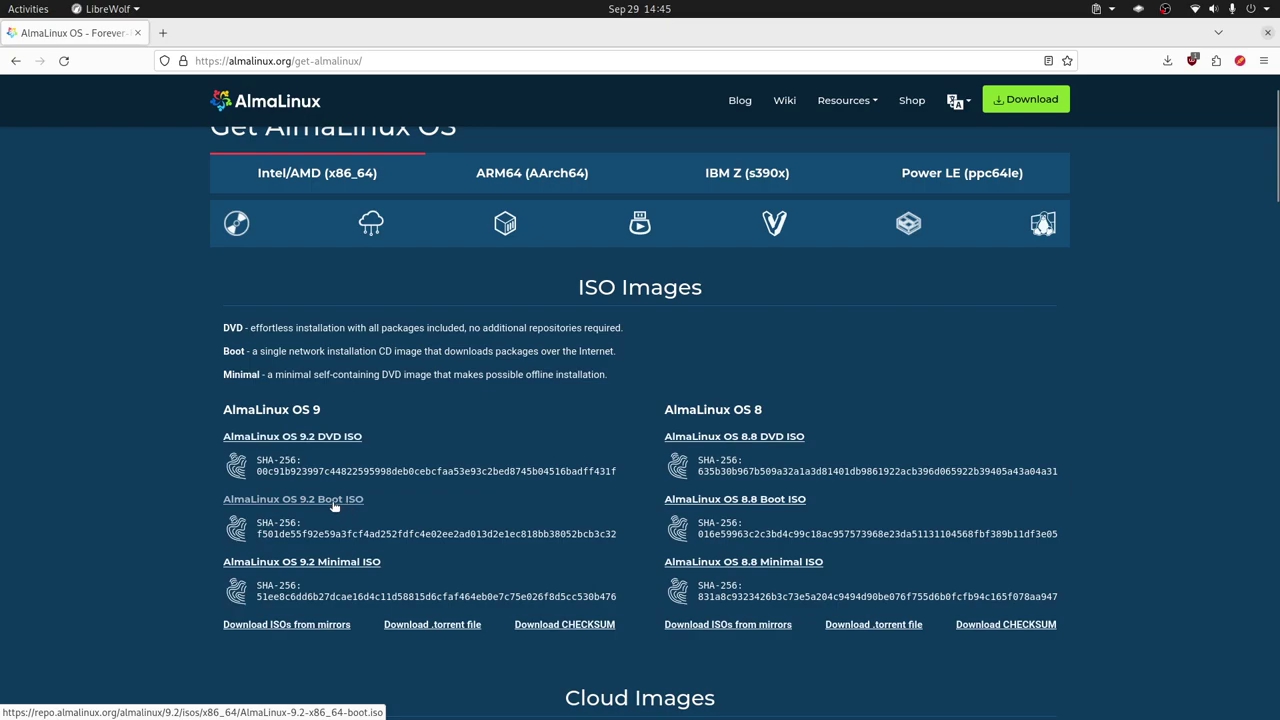
- In the New Virtual Machine setup, set Memory to 4 GiB and Storage limit to 200 GiB
key(alt+Tab)
key(alt+Tab)
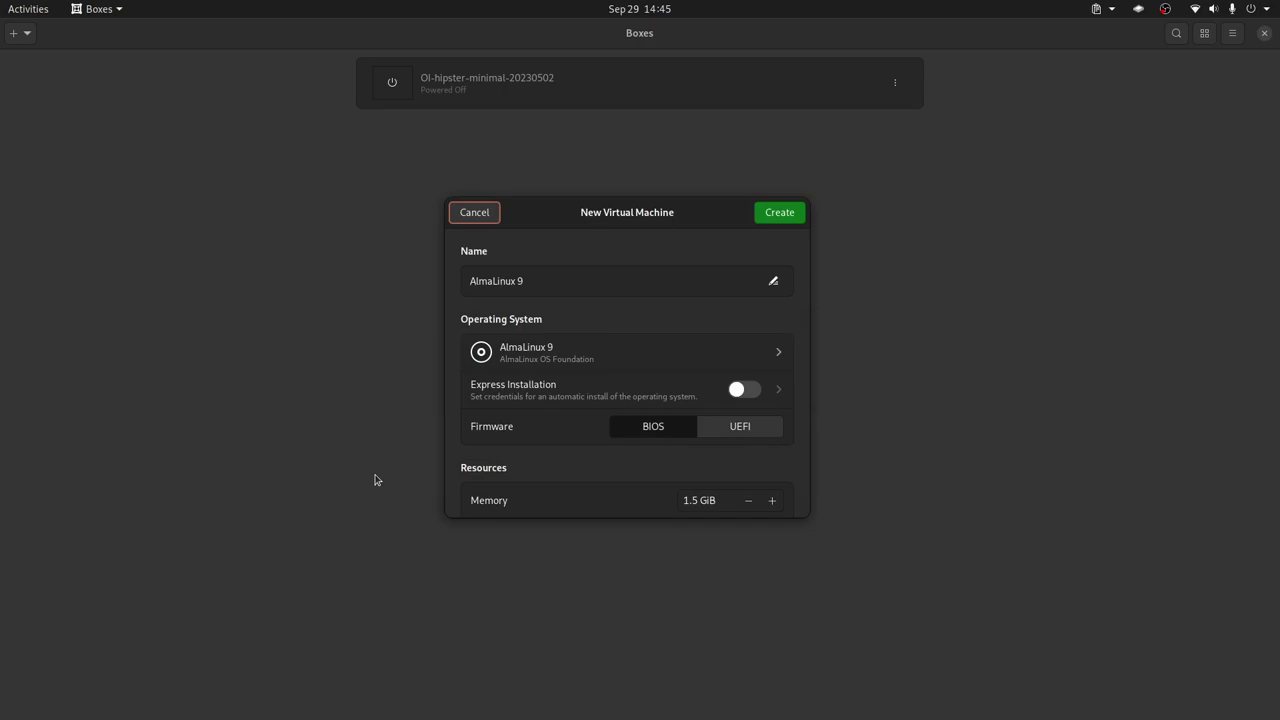
drag(786, 517, 790, 604)
click(692, 500)
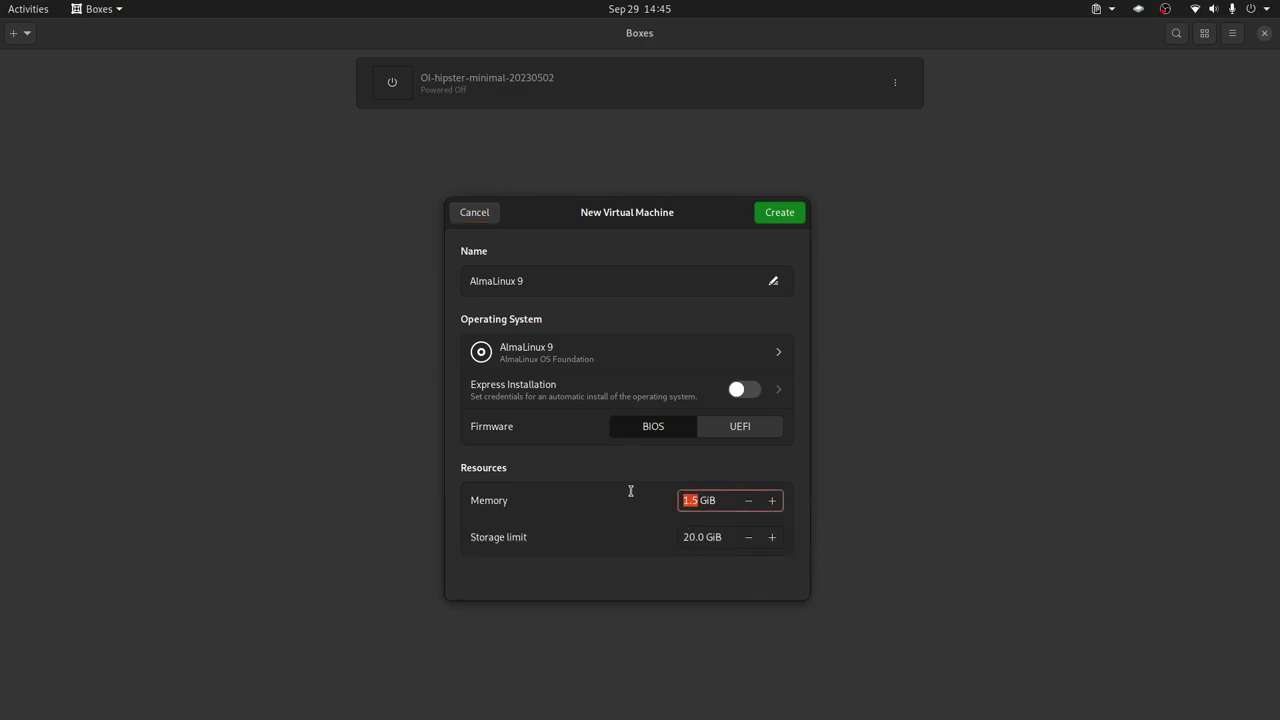
text(5)
key(BackSpace)
text(4)
double_click(688, 535)
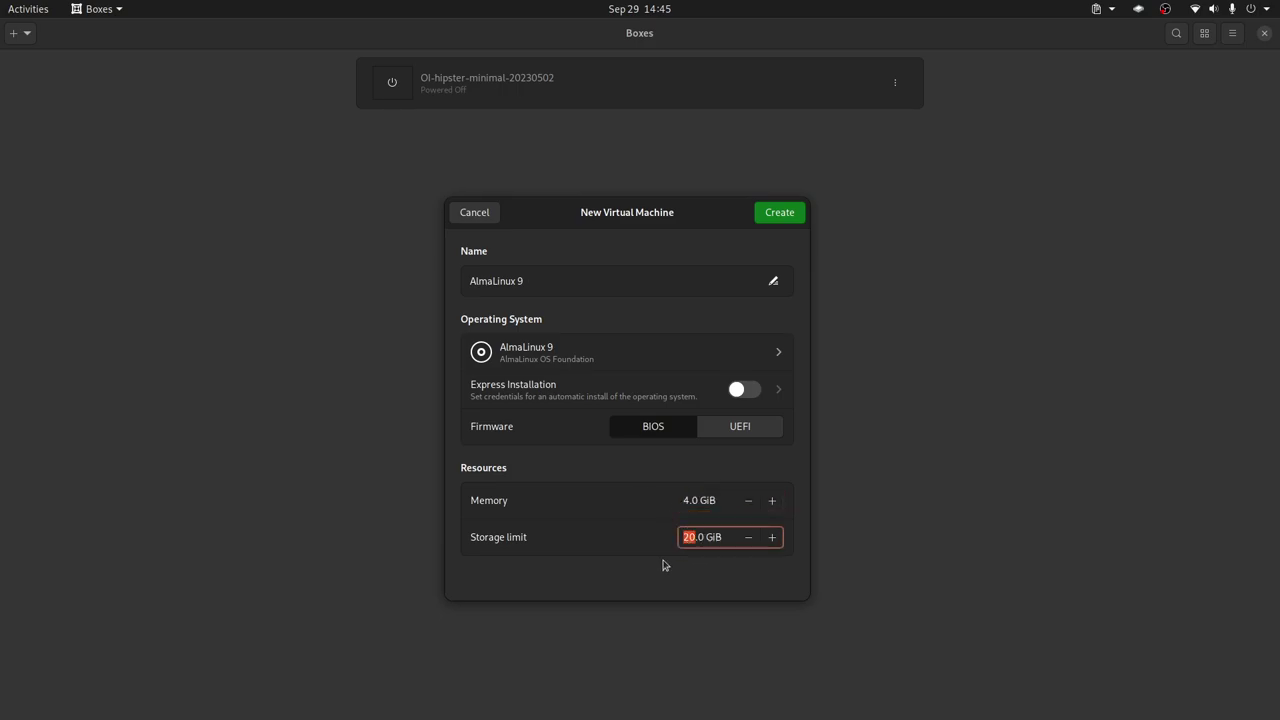
text(200)
- Create the AlmaLinux 9 VM and boot 'Install AlmaLinux 9.2' from its boot menu
click(779, 213)
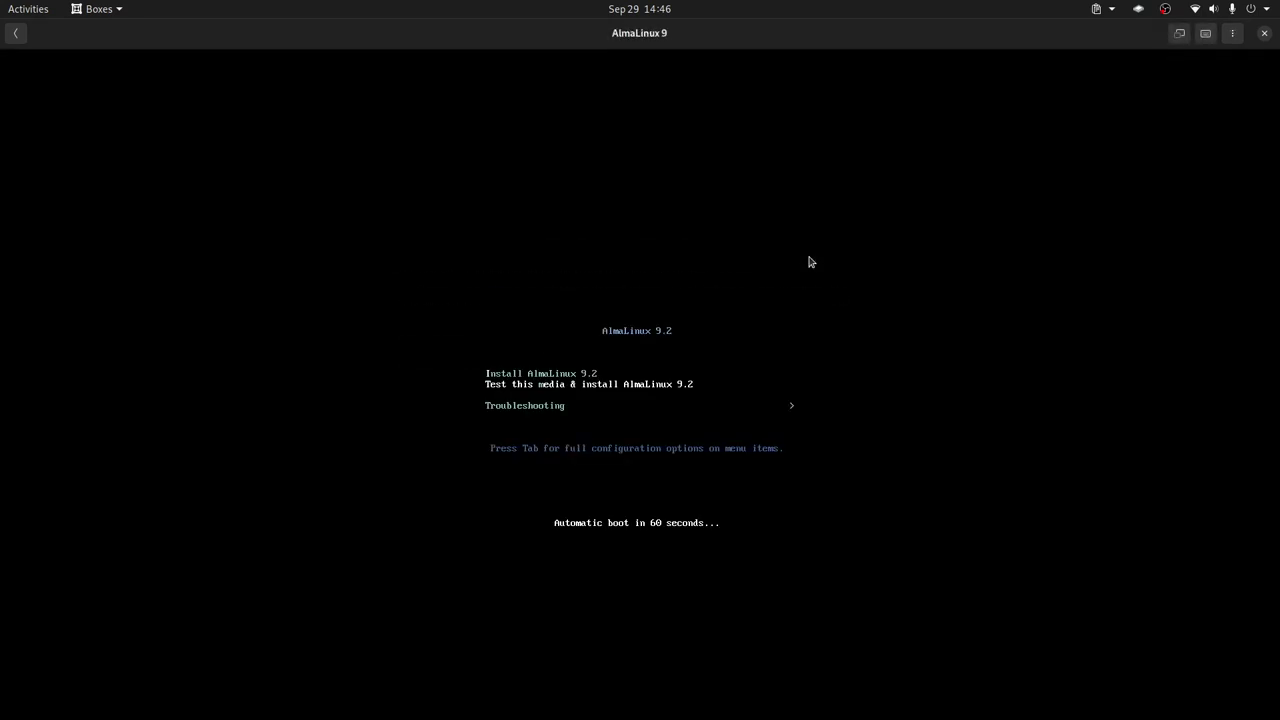
key(Up)
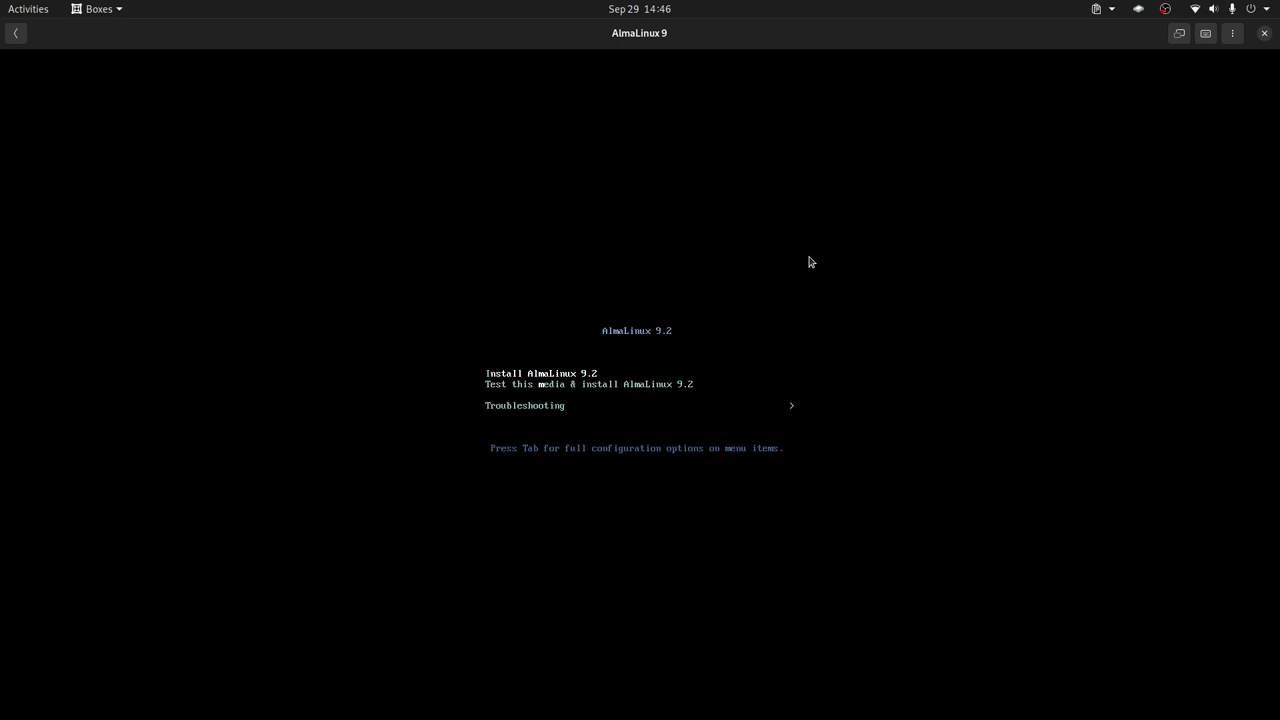
key(Return)
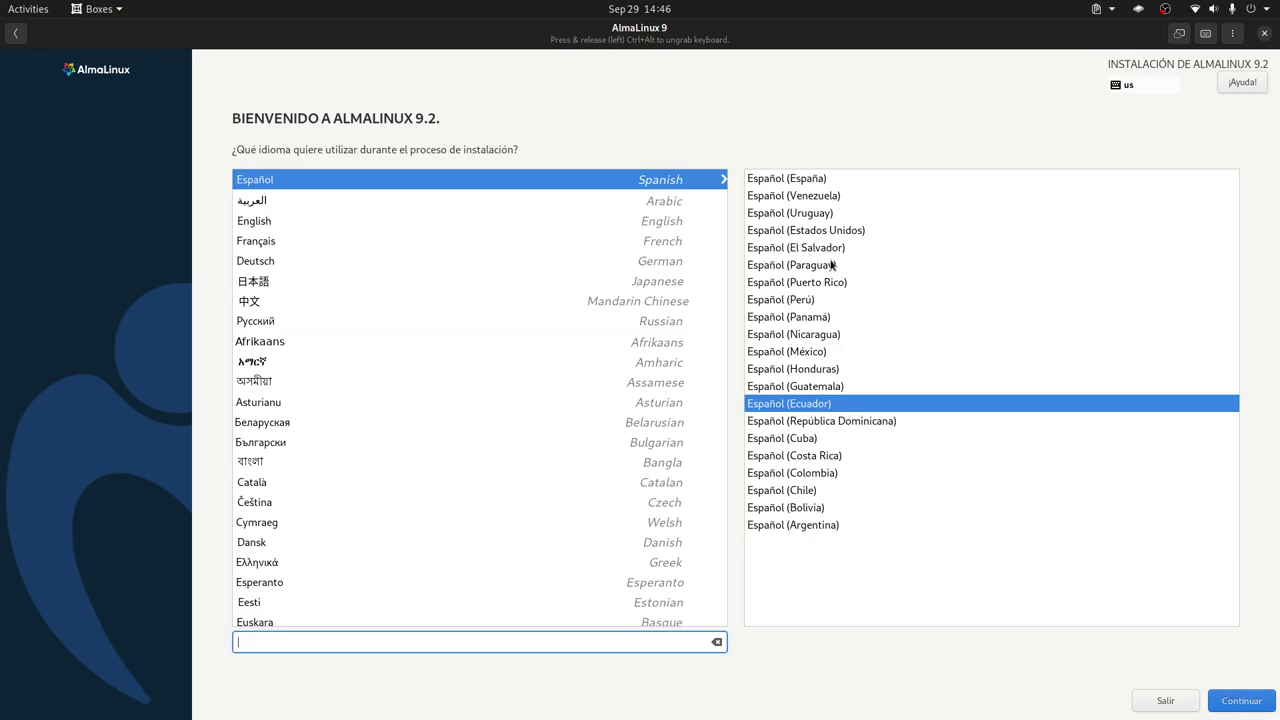
- Switch the AlmaLinux machine view to fullscreen, leave it, then return to fullscreen
click(1180, 33)
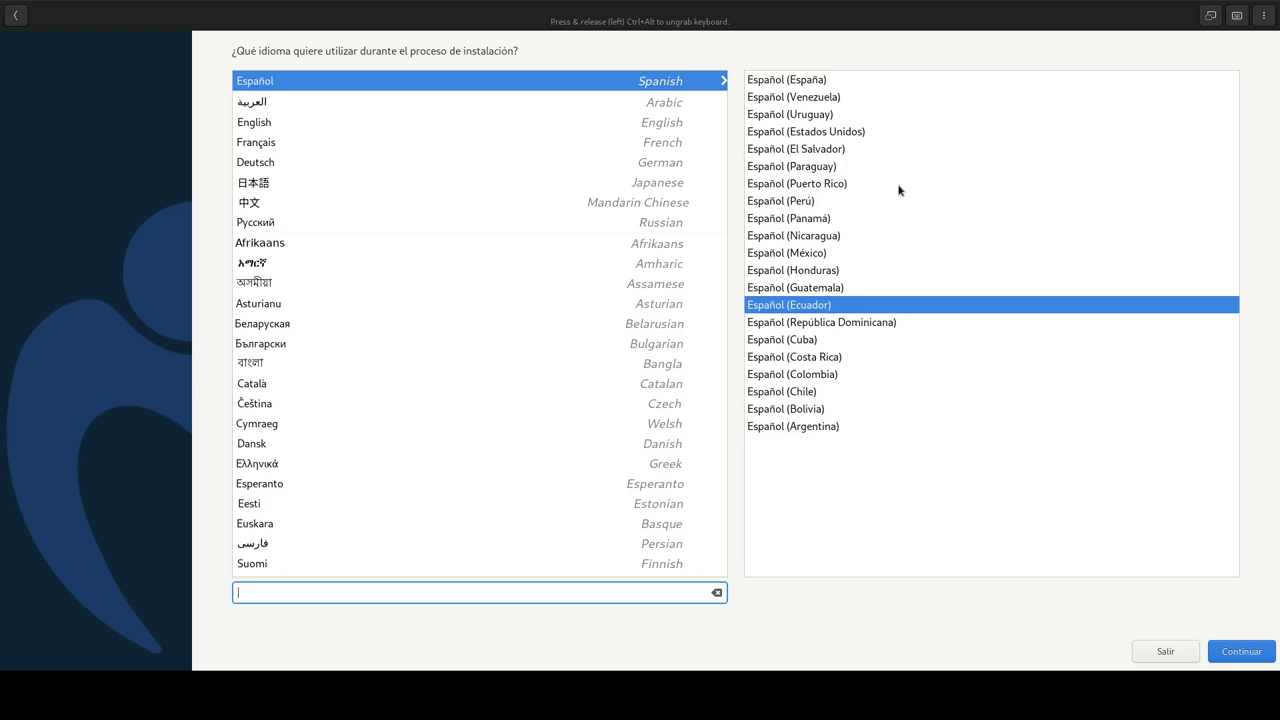
click(1210, 15)
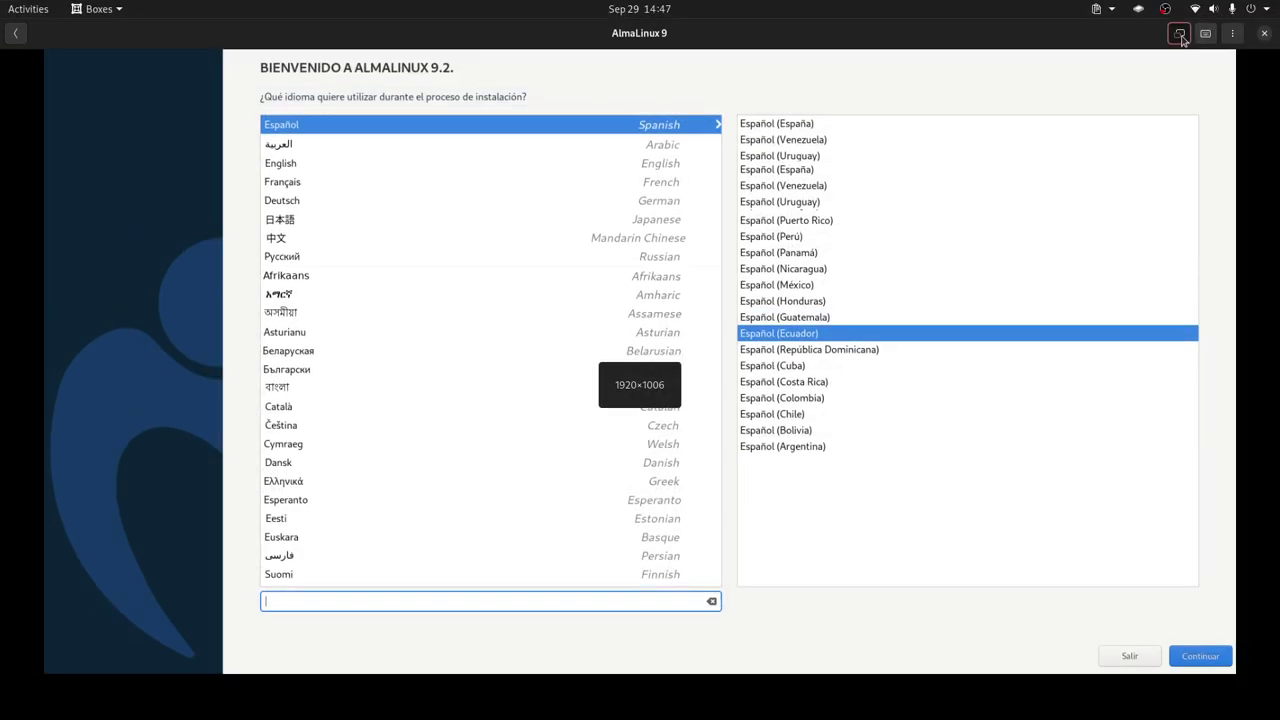
click(1180, 34)
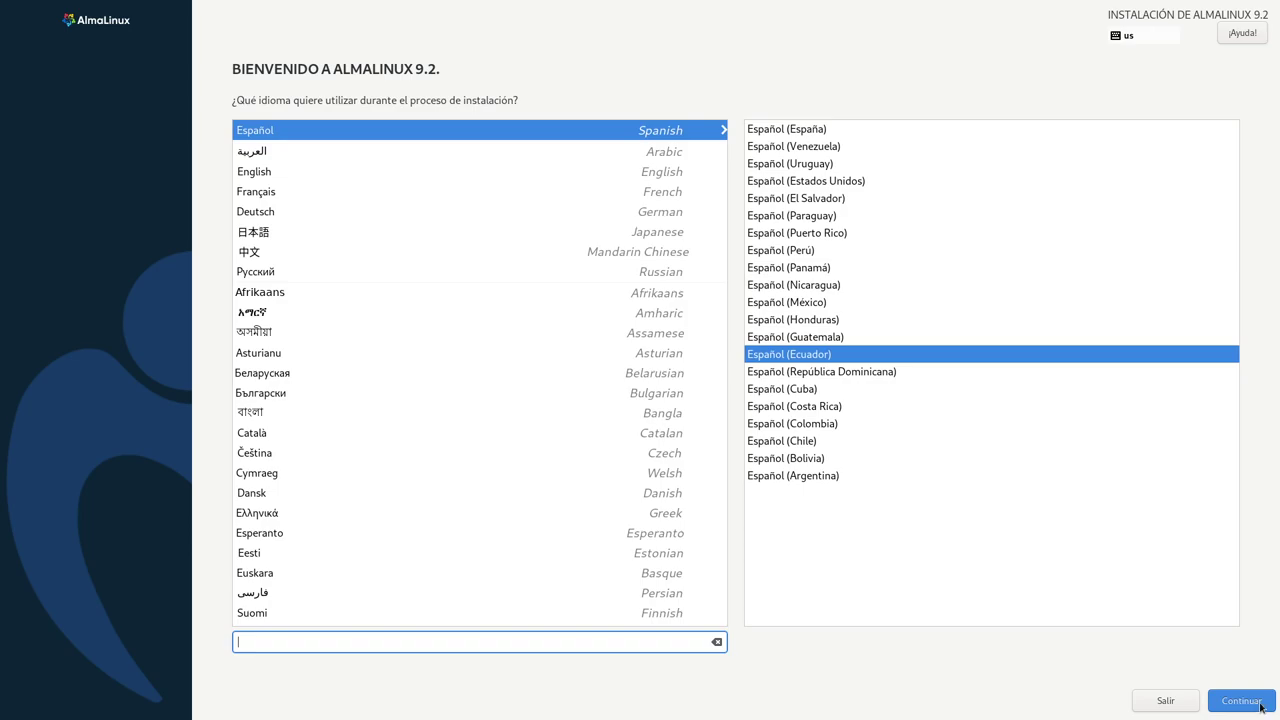
- Continue past the Spanish welcome screen and search the keyboard layouts for 'Ingles'
click(1263, 709)
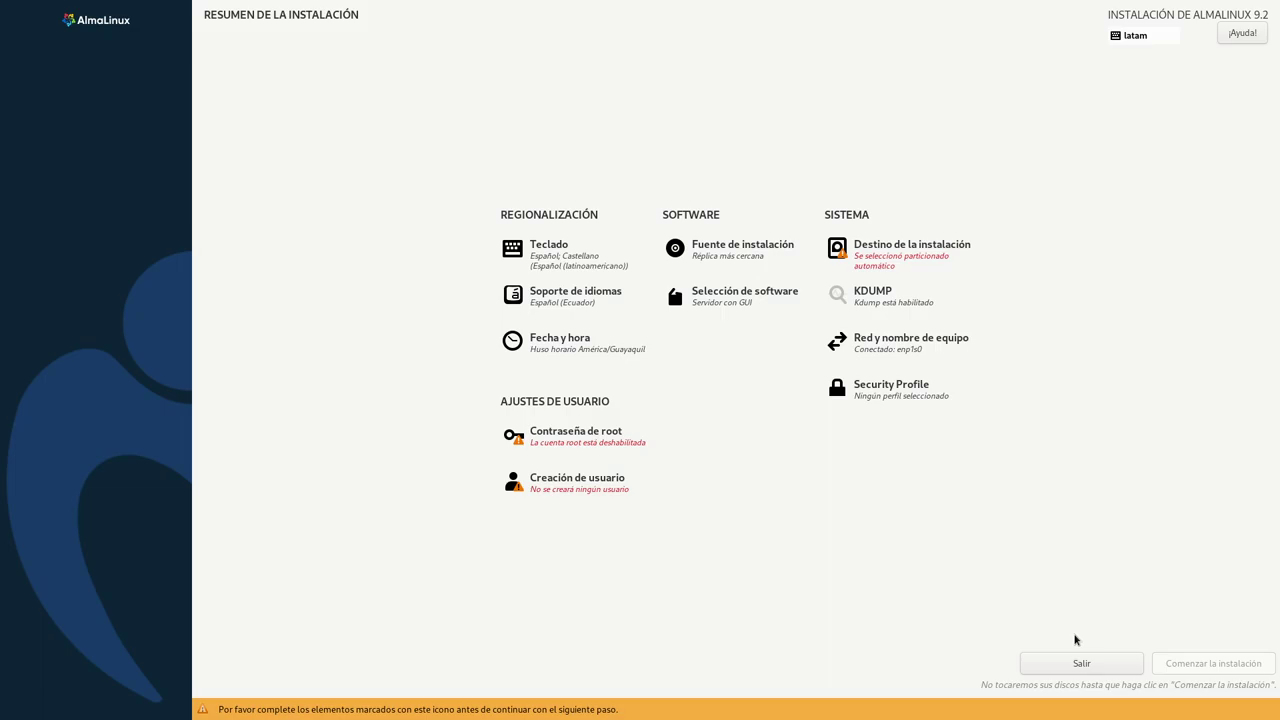
click(594, 255)
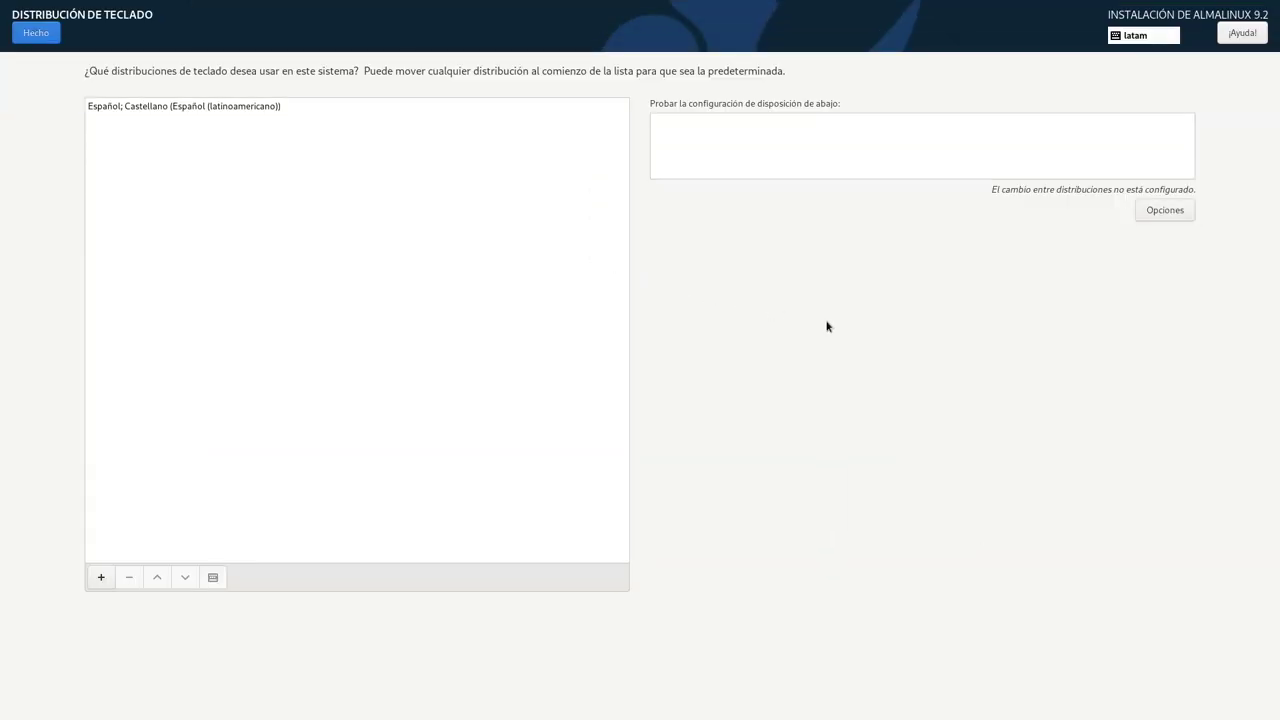
click(223, 110)
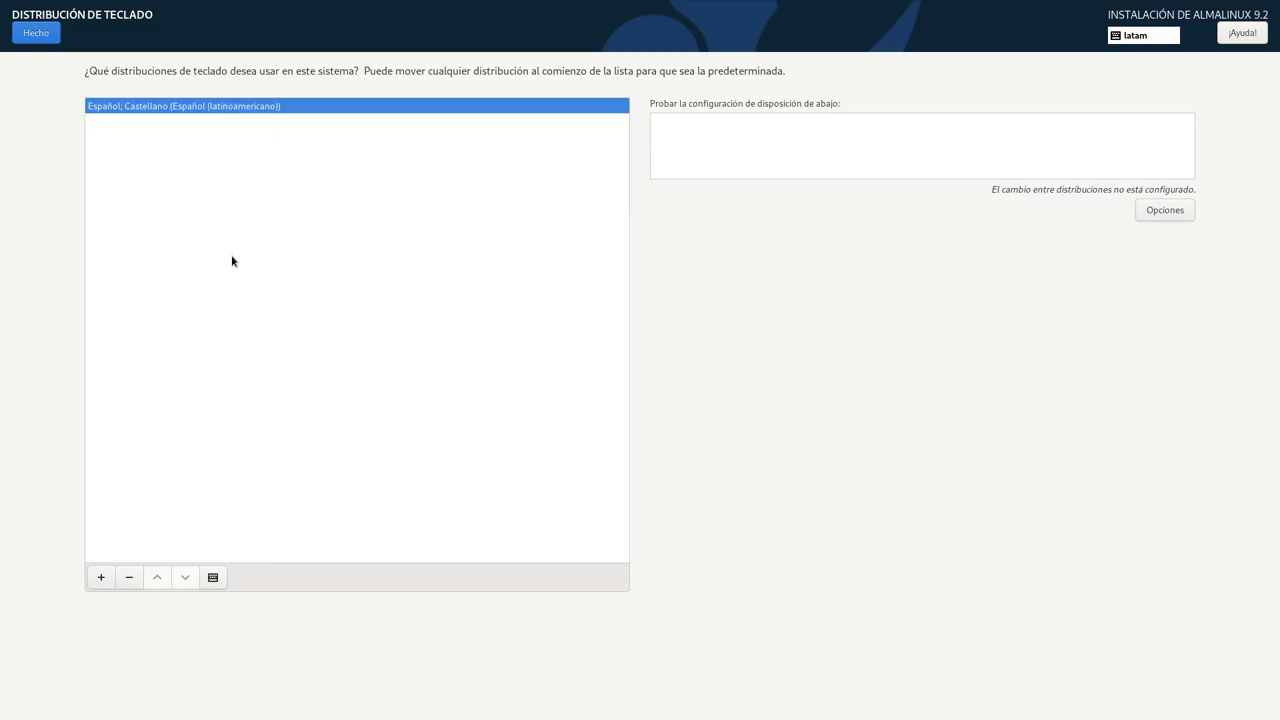
click(101, 577)
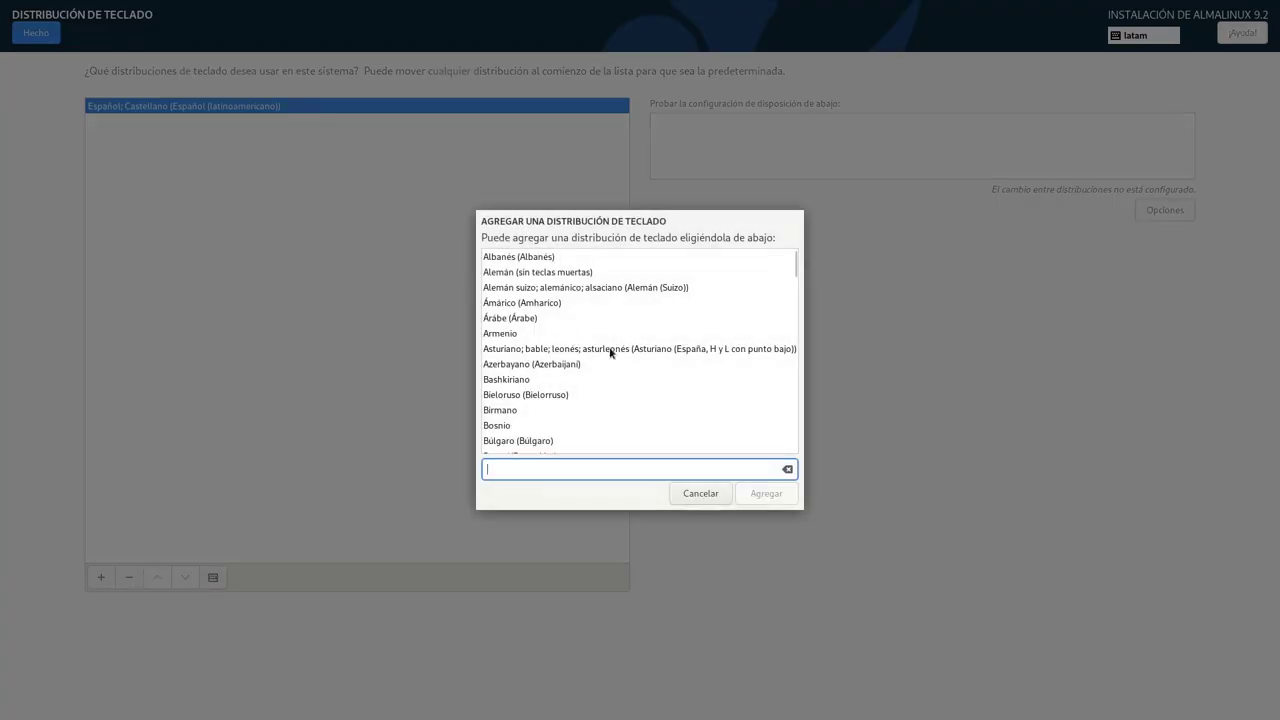
text(englis)
key(BackSpace)
key(BackSpace)
key(BackSpace)
key(BackSpace)
key(BackSpace)
key(BackSpace)
text(Ingl)
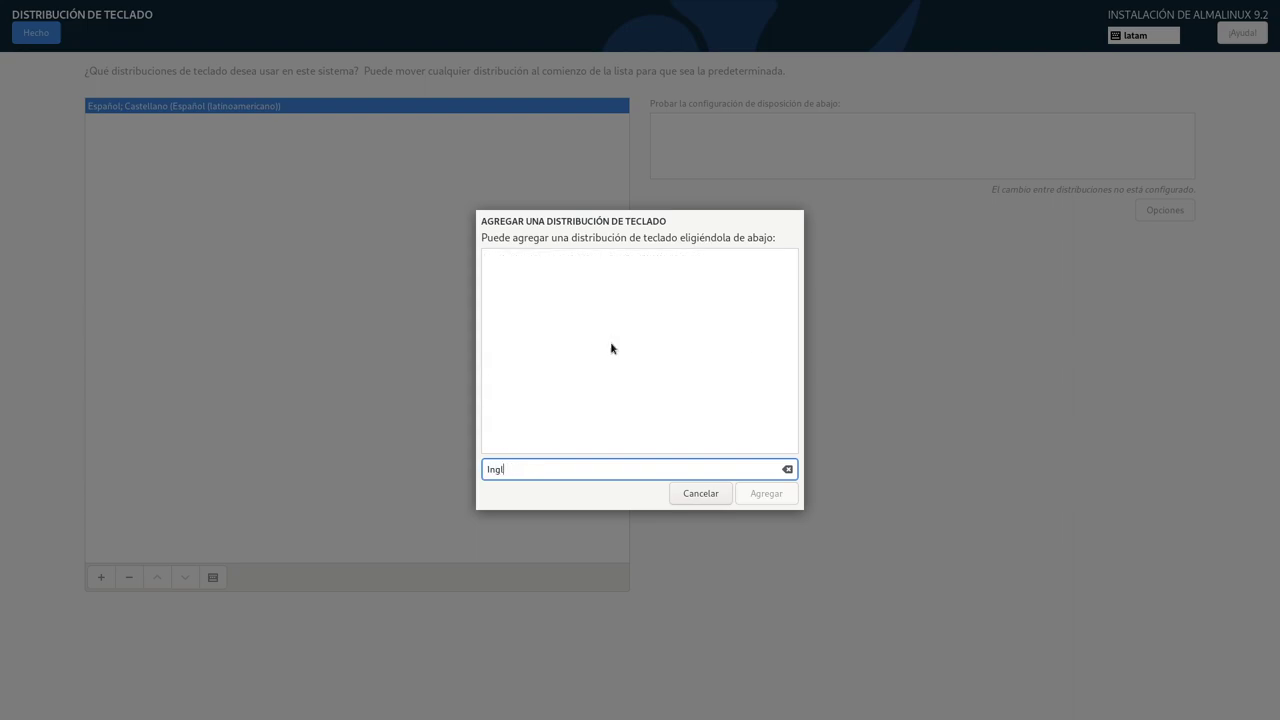
text(es)
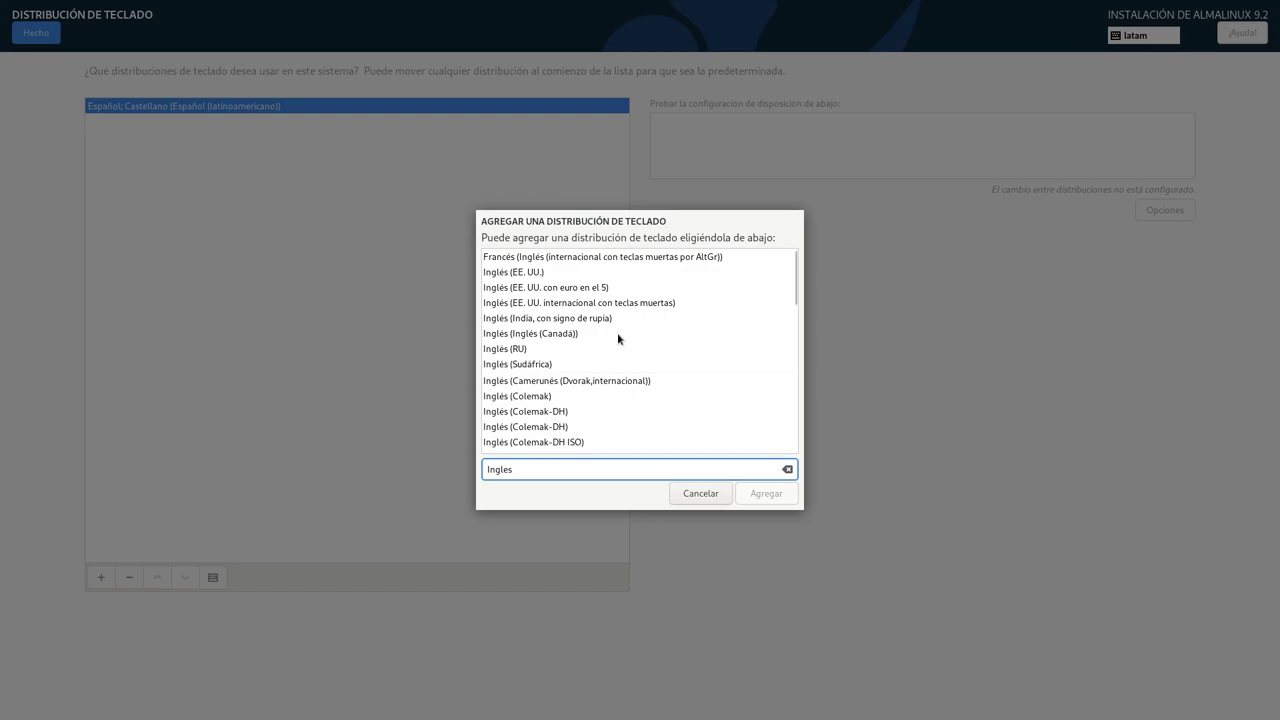
- Add Inglés (EE. UU. internacional con teclas muertas) and remove the Latin American Spanish layout
click(560, 305)
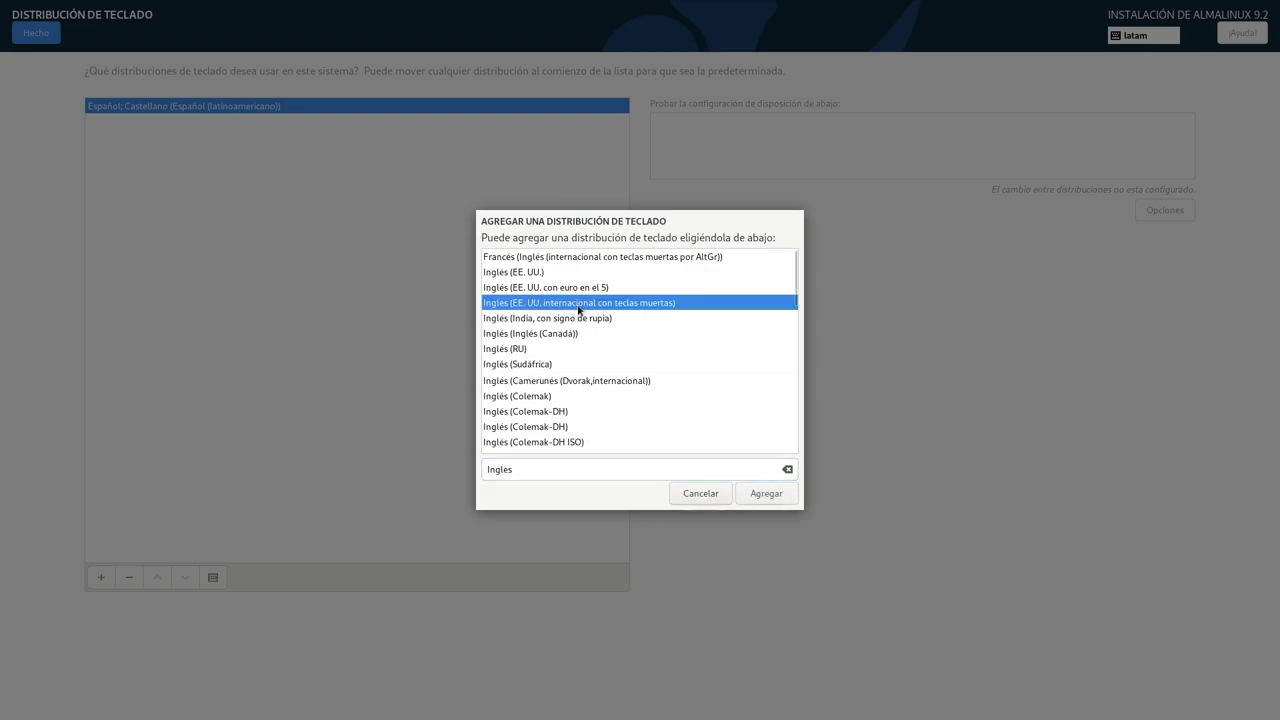
click(778, 503)
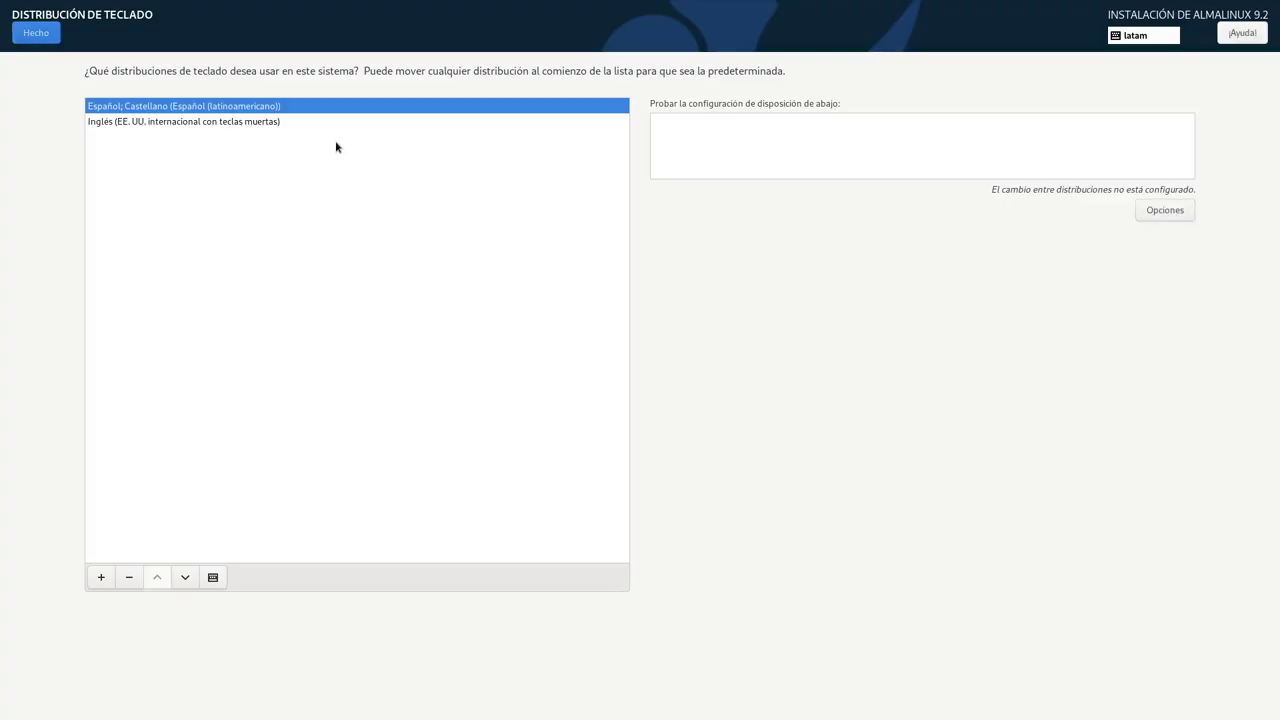
click(129, 577)
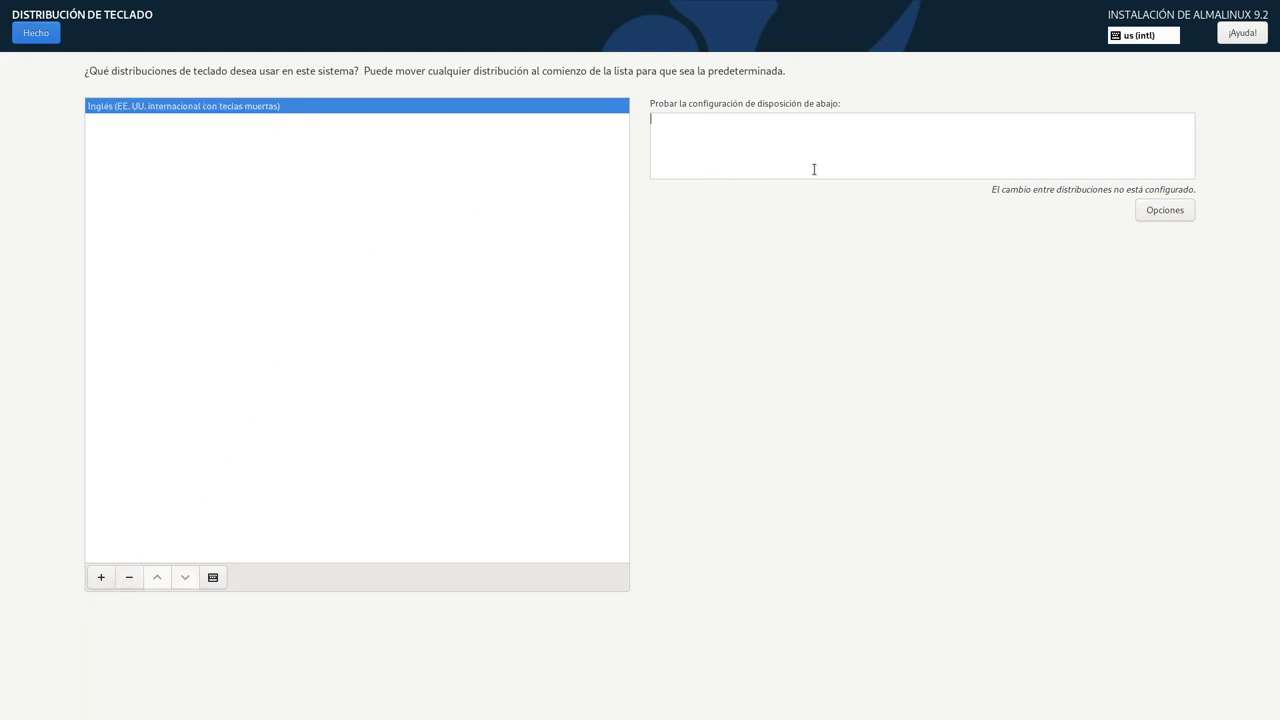
click(36, 33)
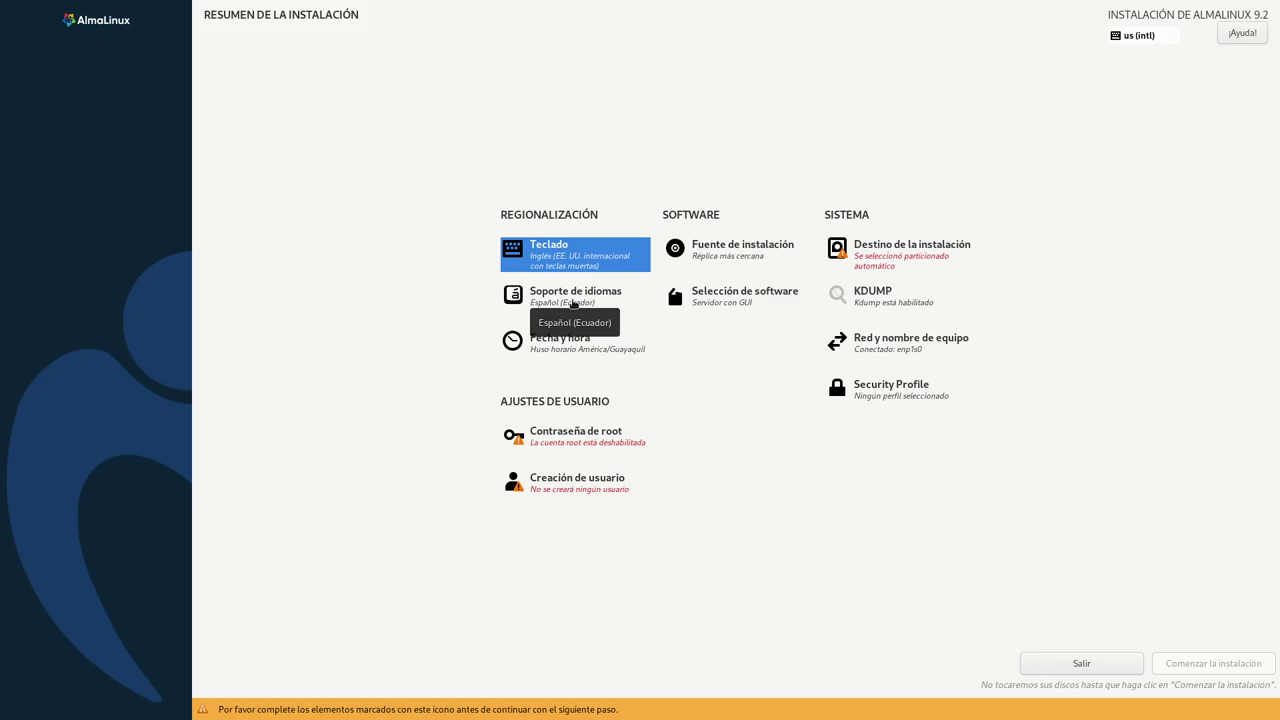
click(574, 304)
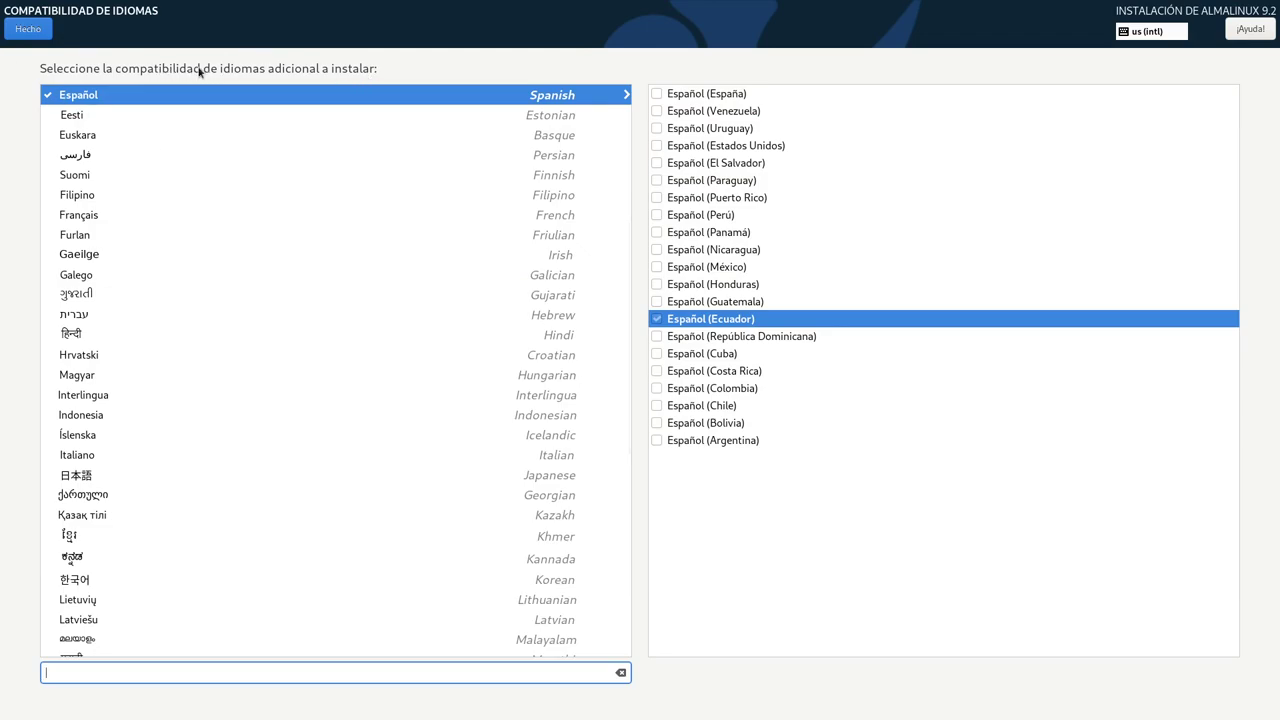
click(19, 28)
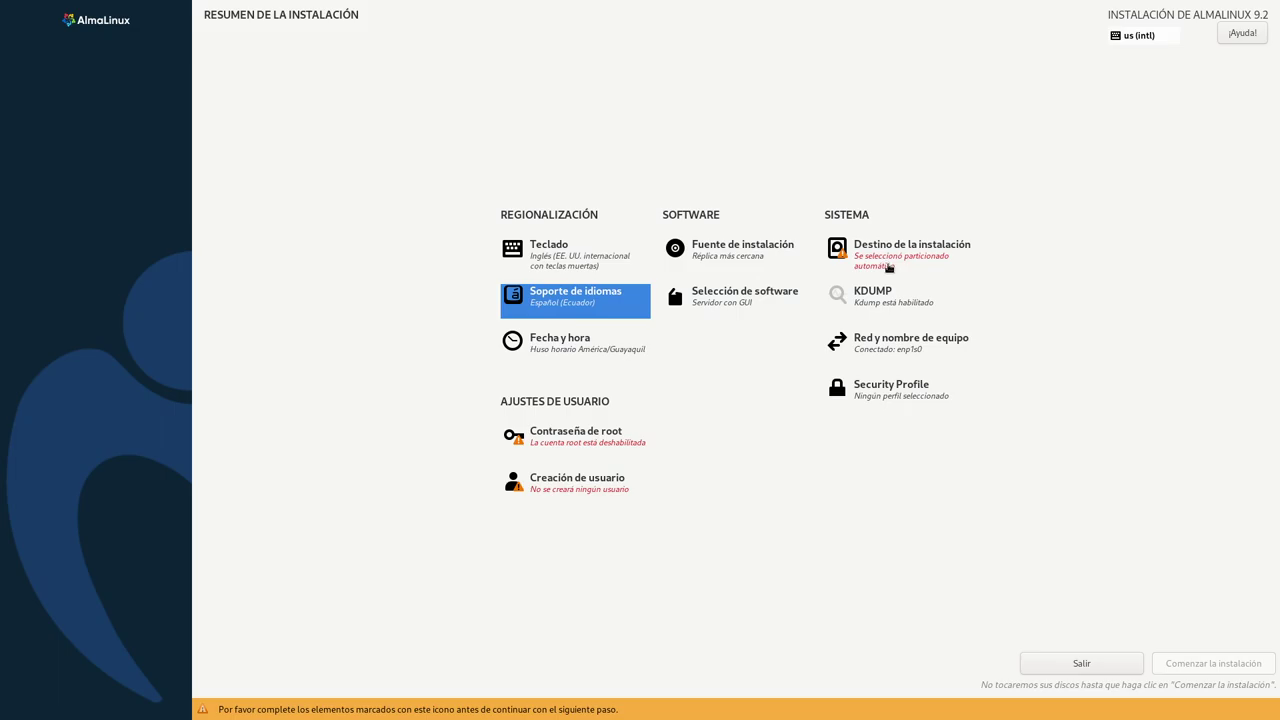
click(731, 294)
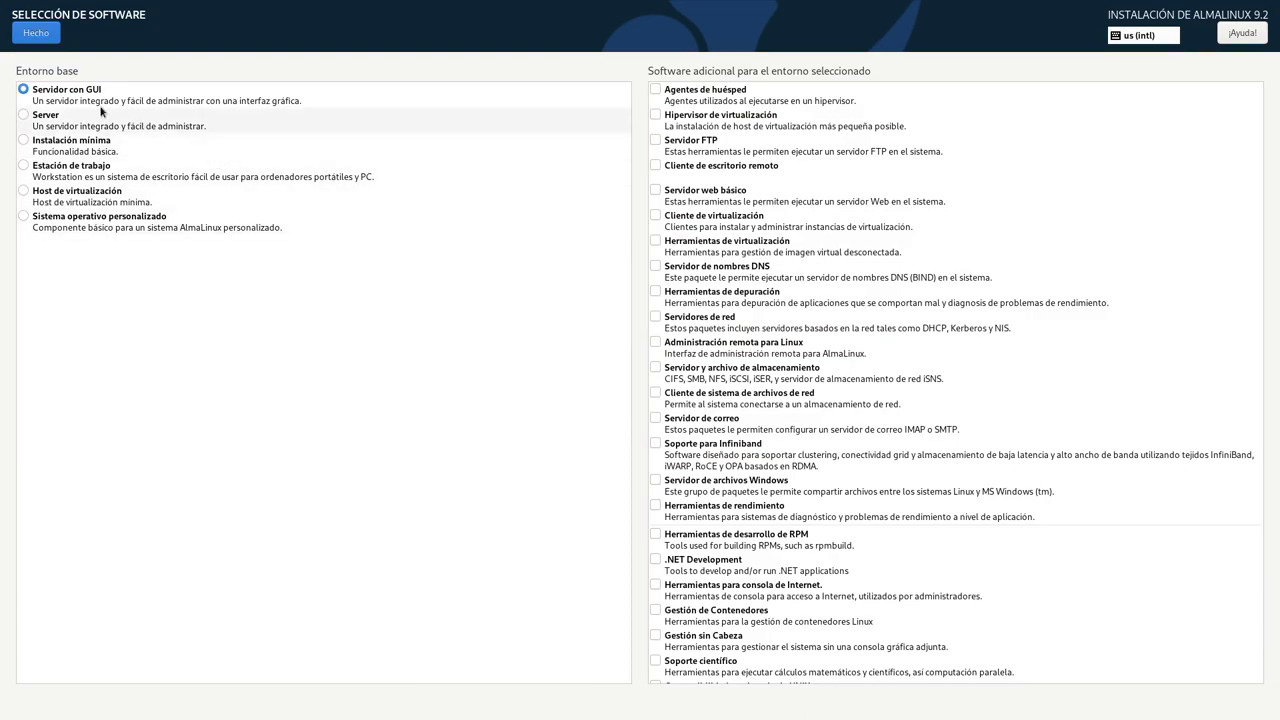
click(30, 116)
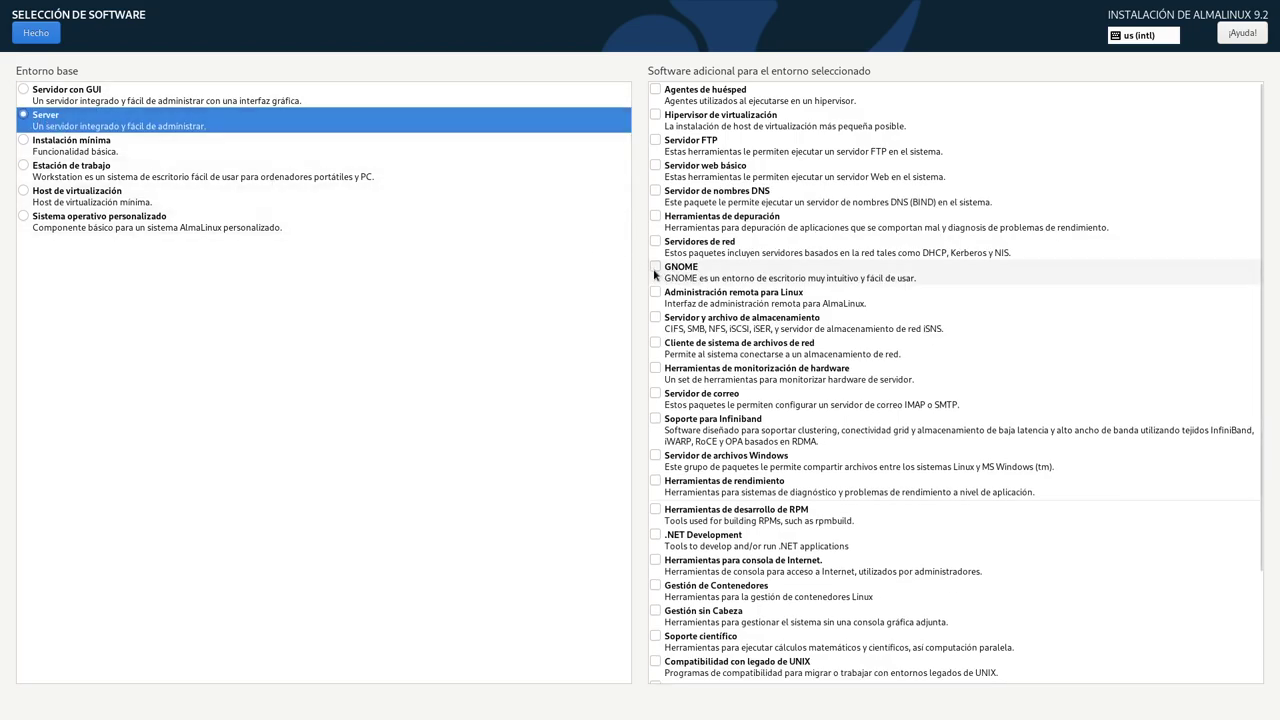
click(656, 272)
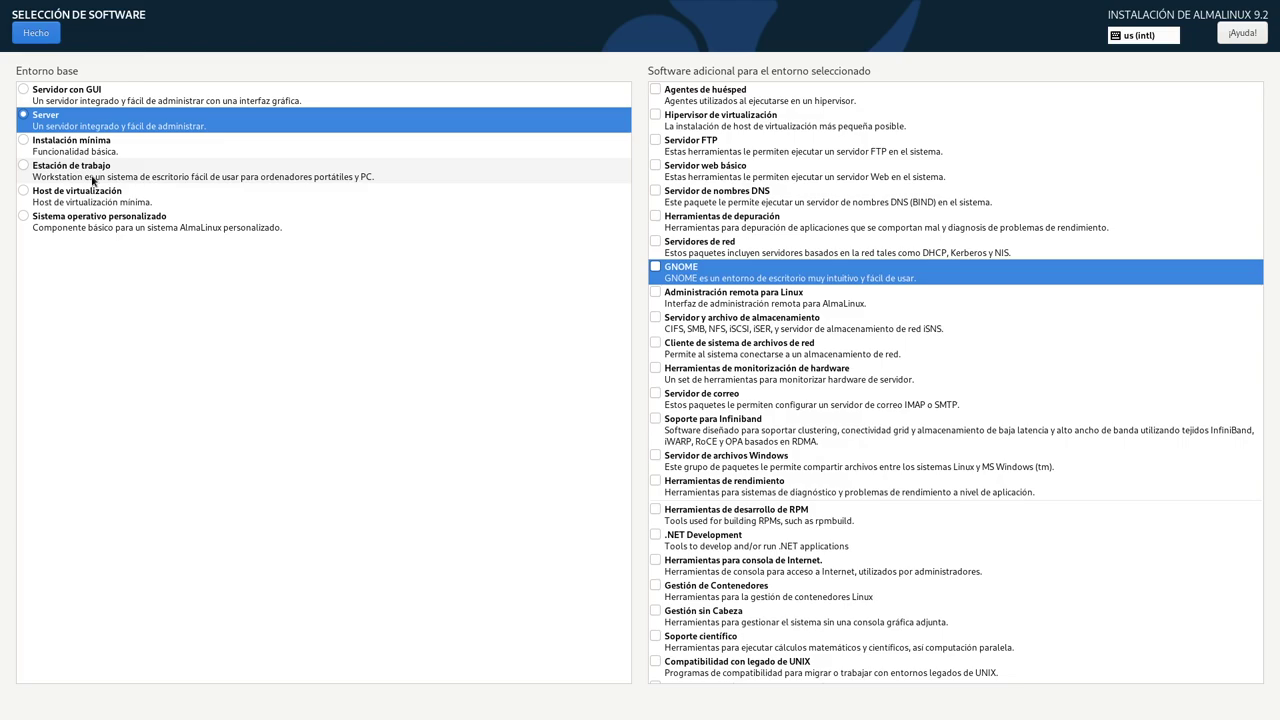
click(86, 98)
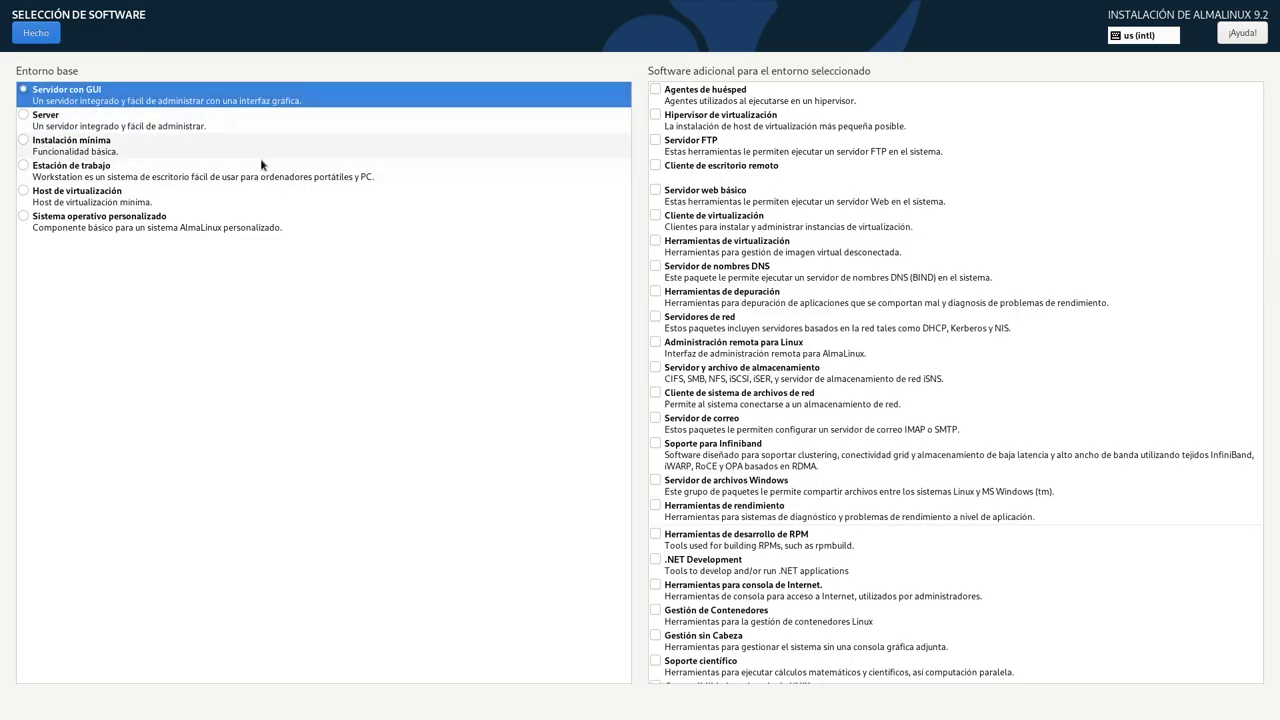
click(28, 36)
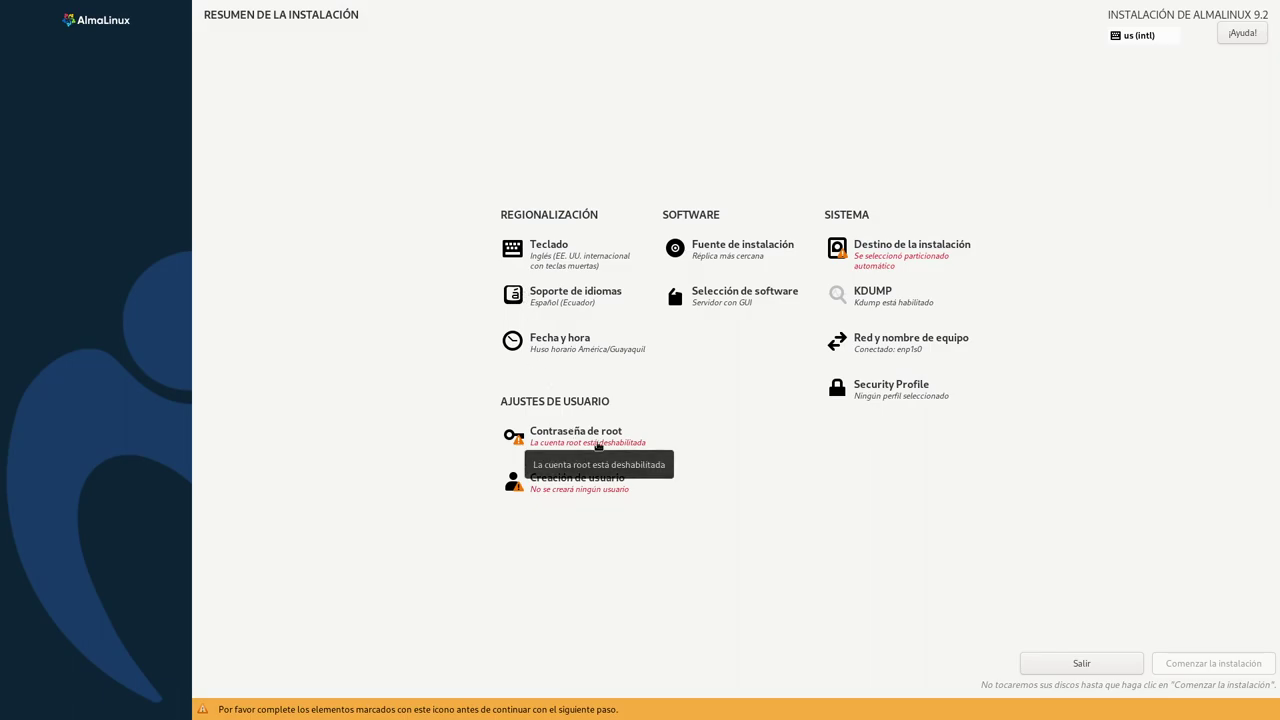
- Enter and confirm a root password, check Bloquear la cuenta de root, and confirm twice
click(598, 446)
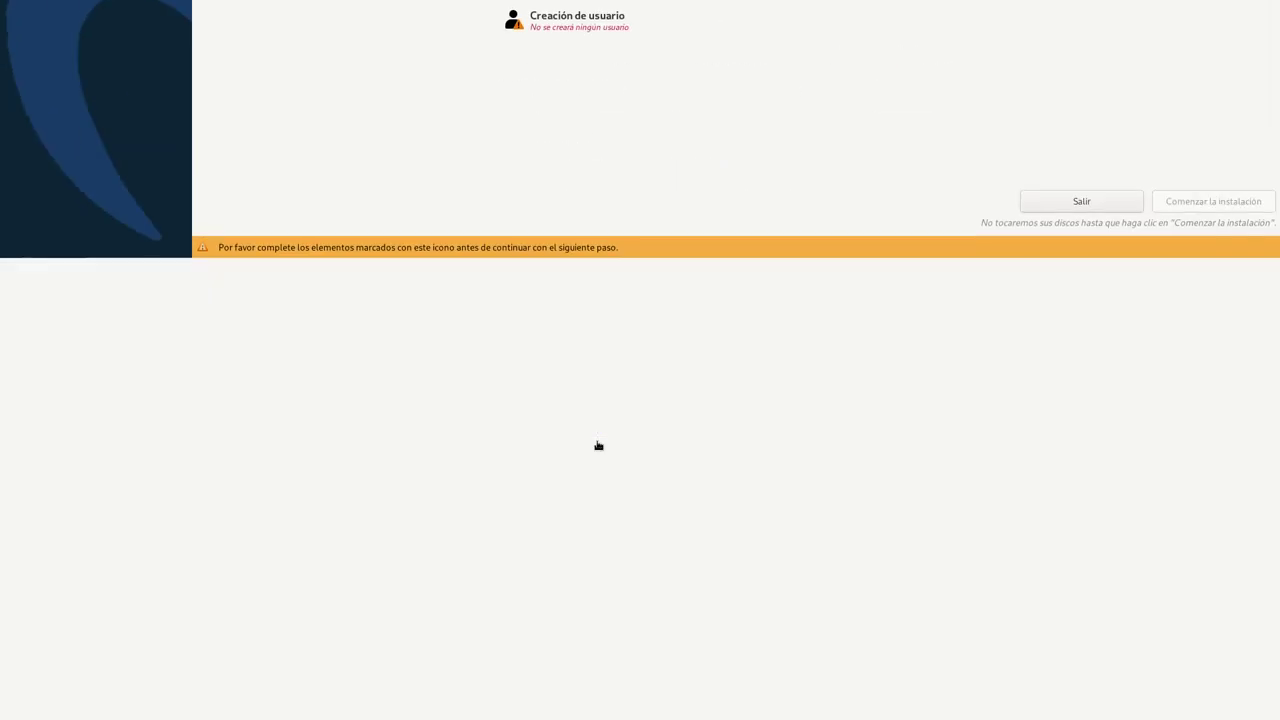
text(123)
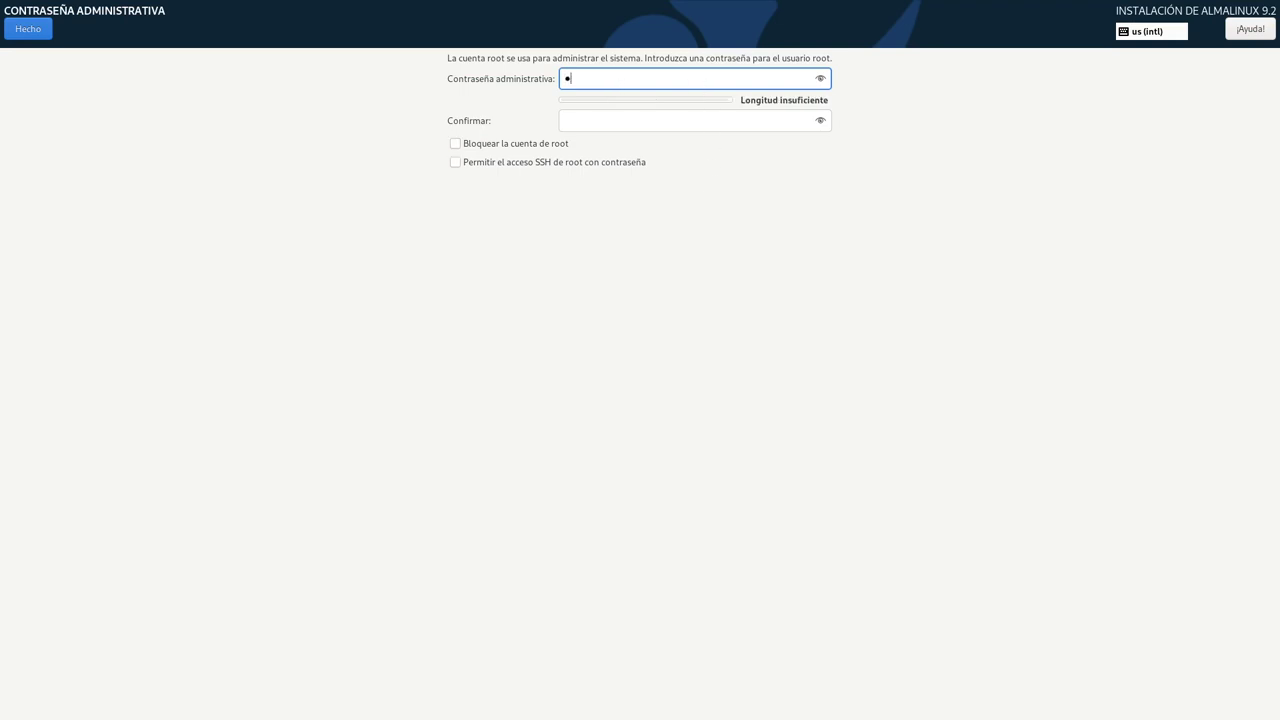
click(611, 119)
text(123)
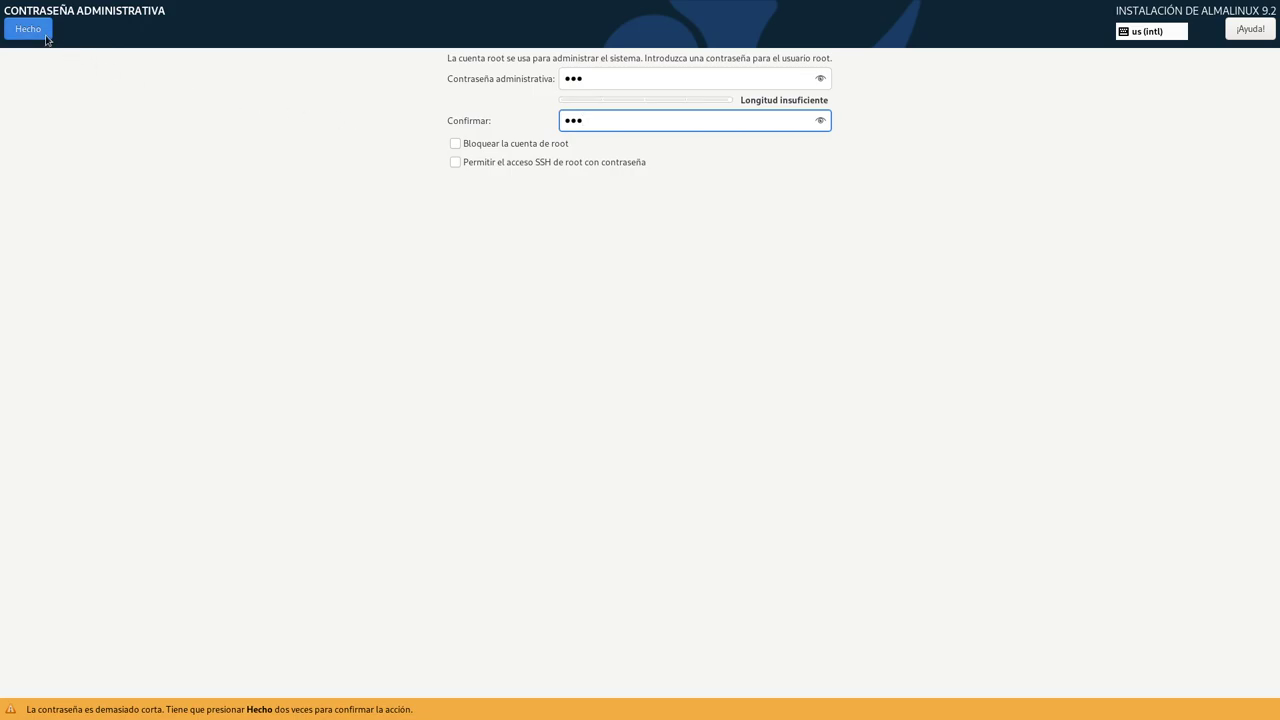
click(495, 145)
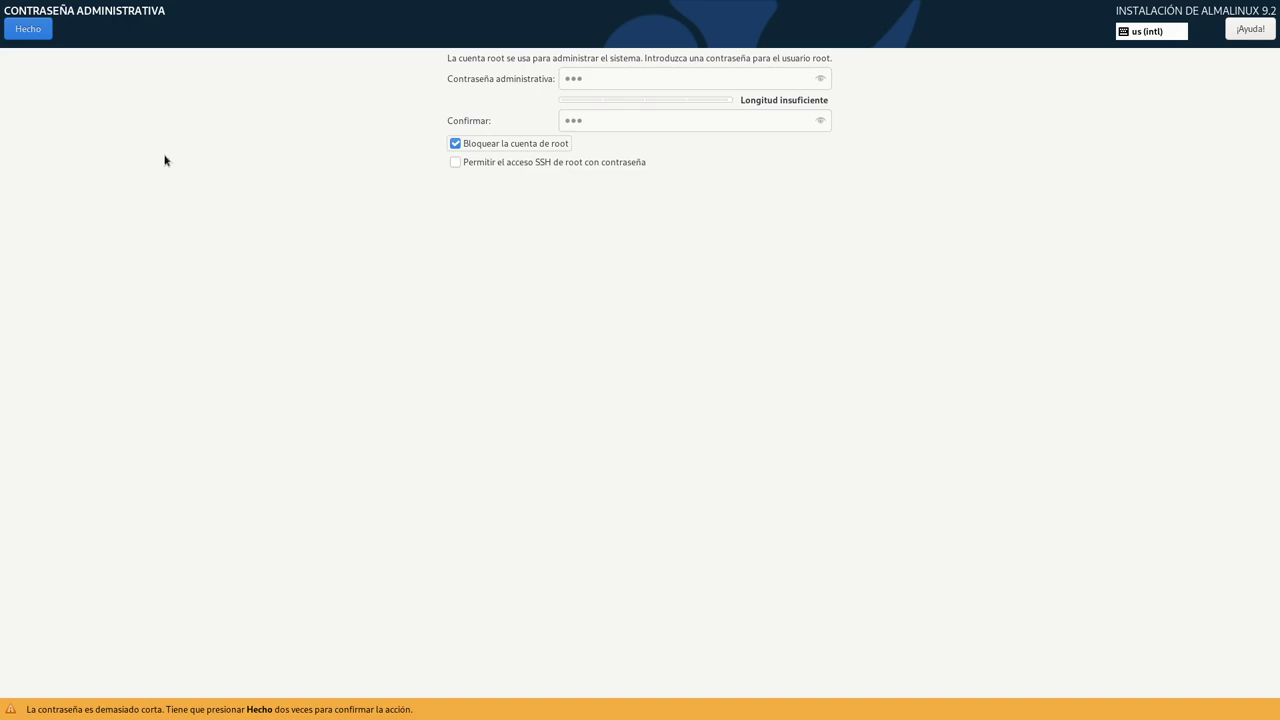
click(16, 32)
click(16, 32)
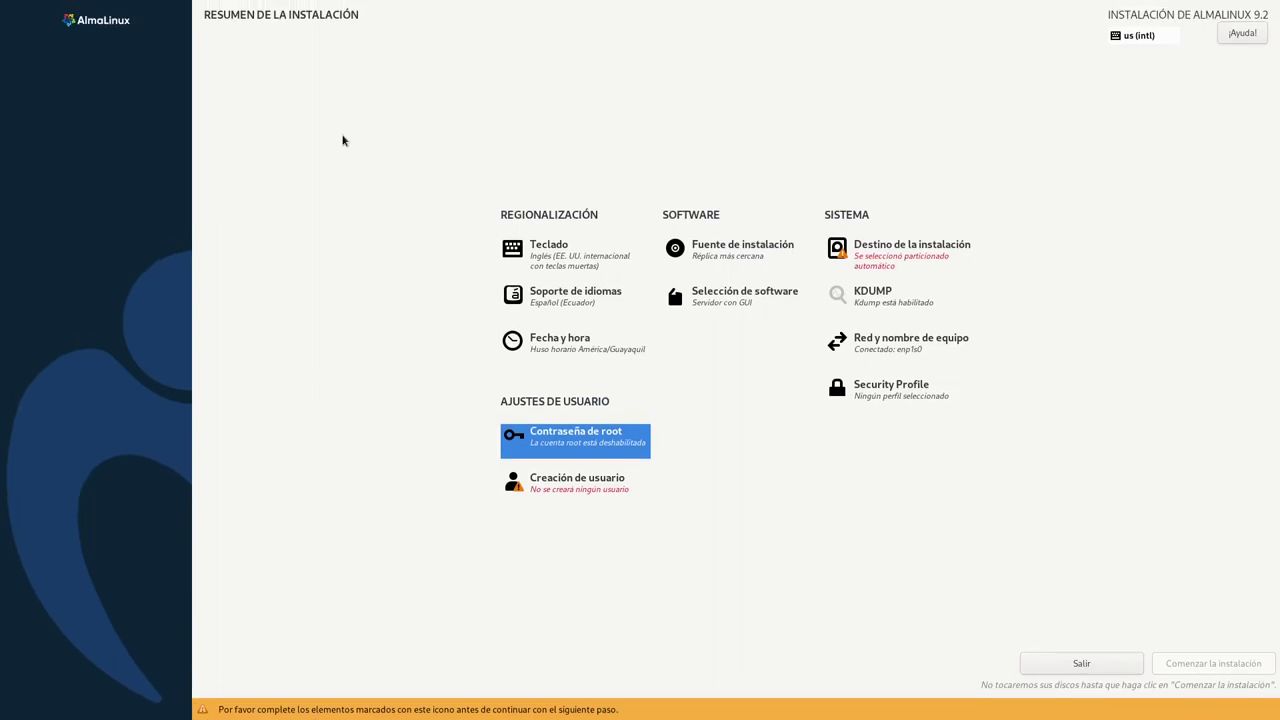
- In Creación de usuario, enter the user's full name and a confirmed password
click(612, 485)
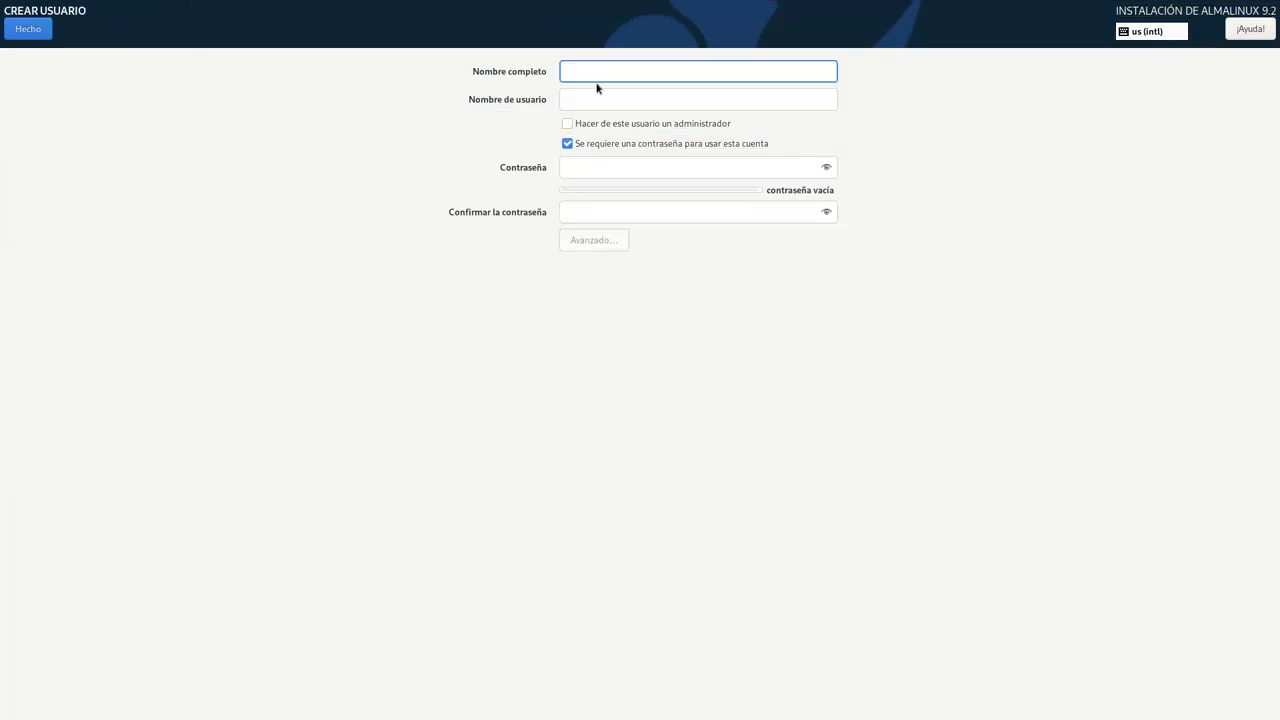
text(LibreByte)
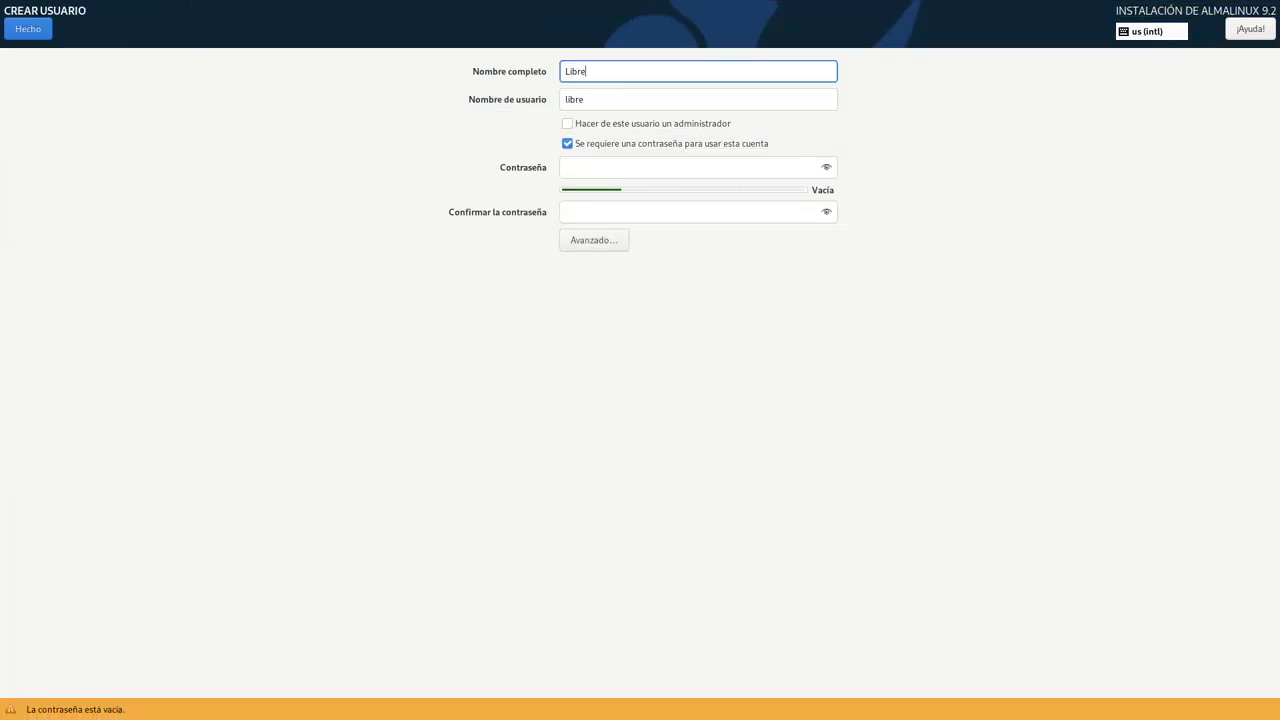
click(598, 166)
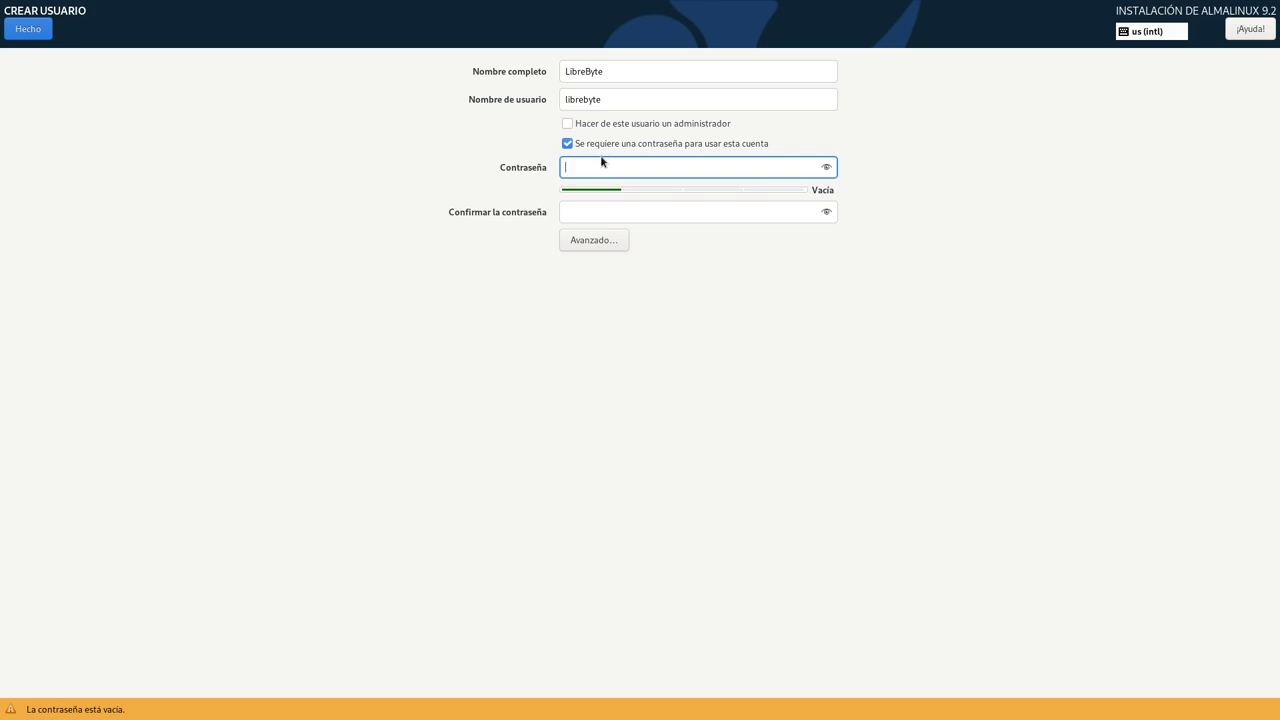
text(abc)
click(597, 207)
text(abc)
- Make the user an administrator, cancel the Avanzado settings, and confirm back to the summary
click(620, 124)
click(603, 245)
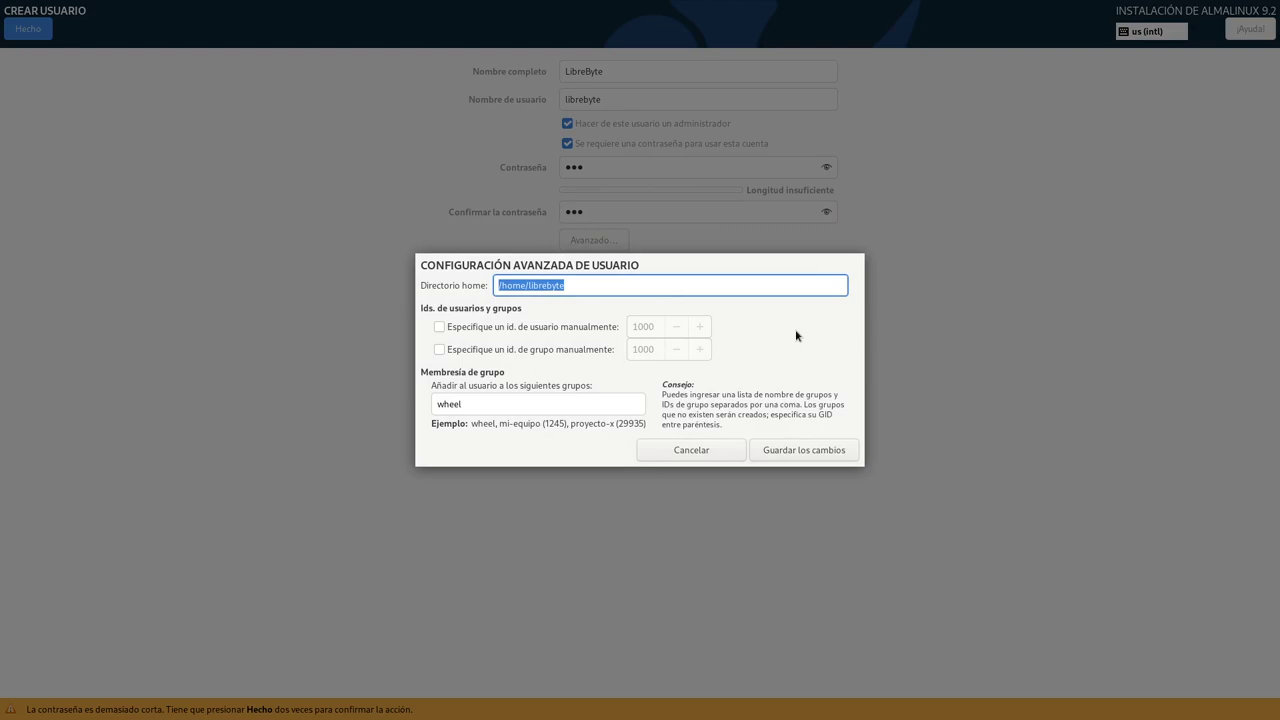
click(686, 453)
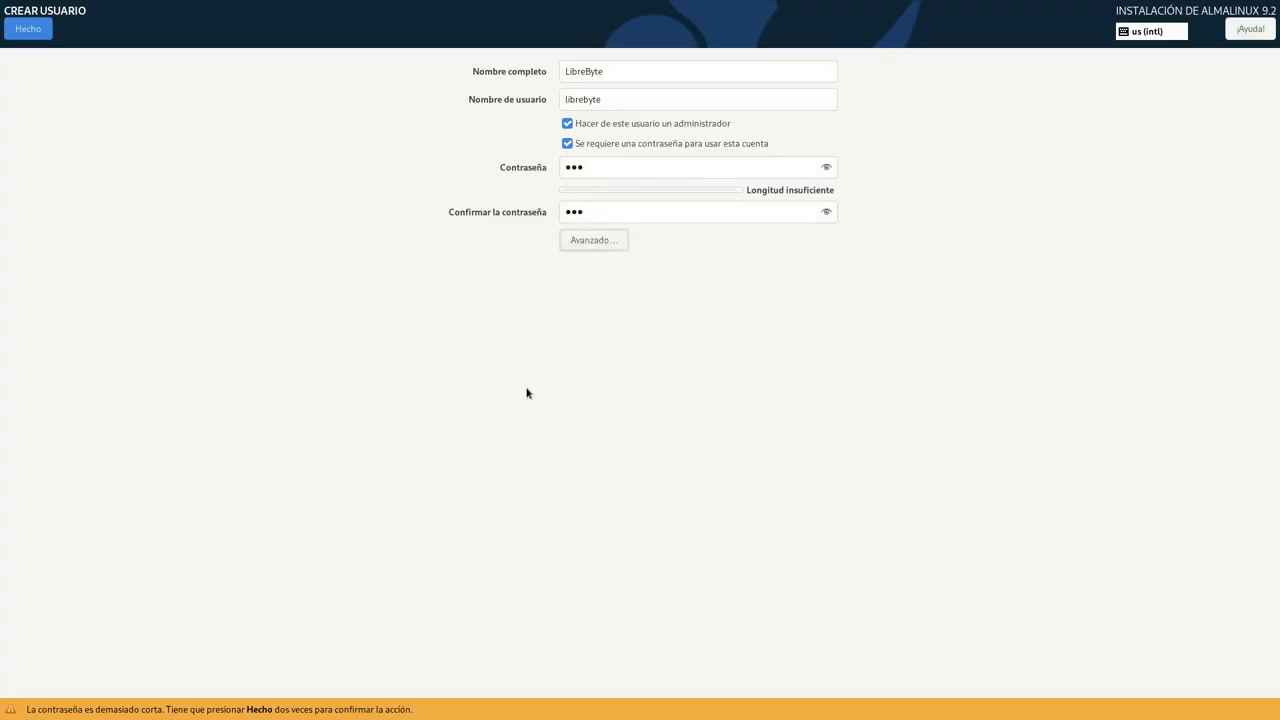
click(28, 28)
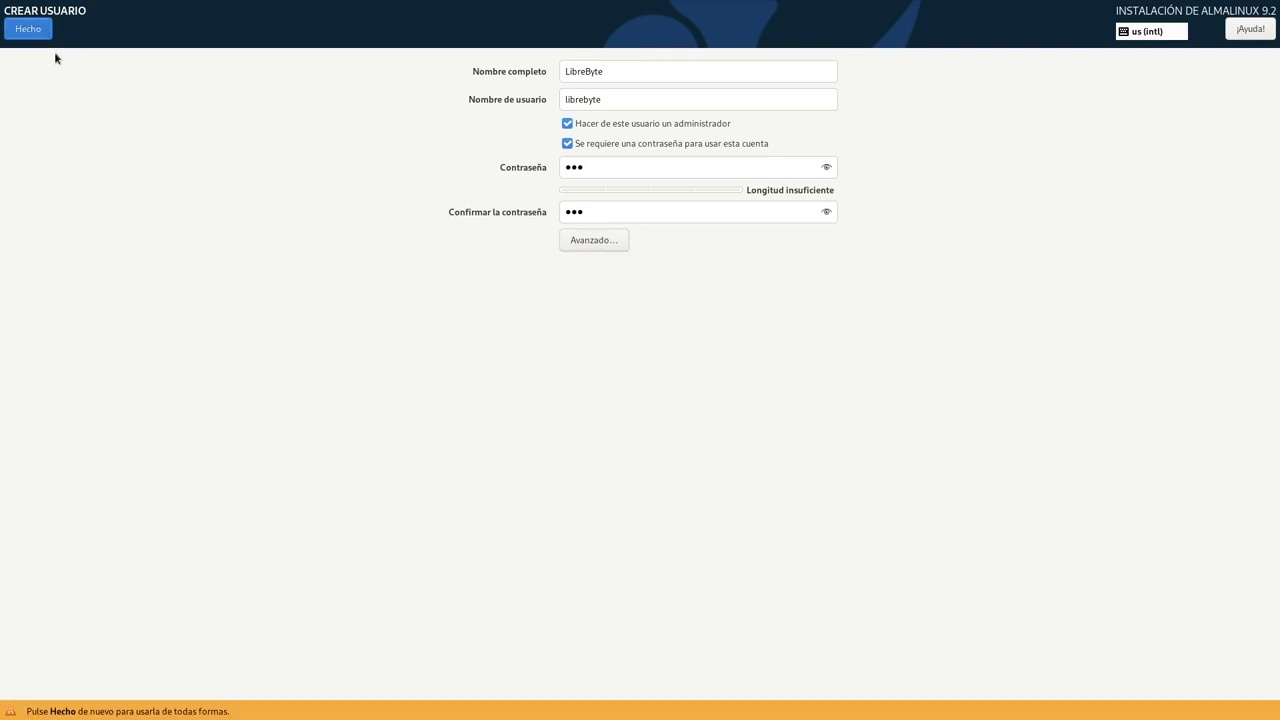
click(28, 28)
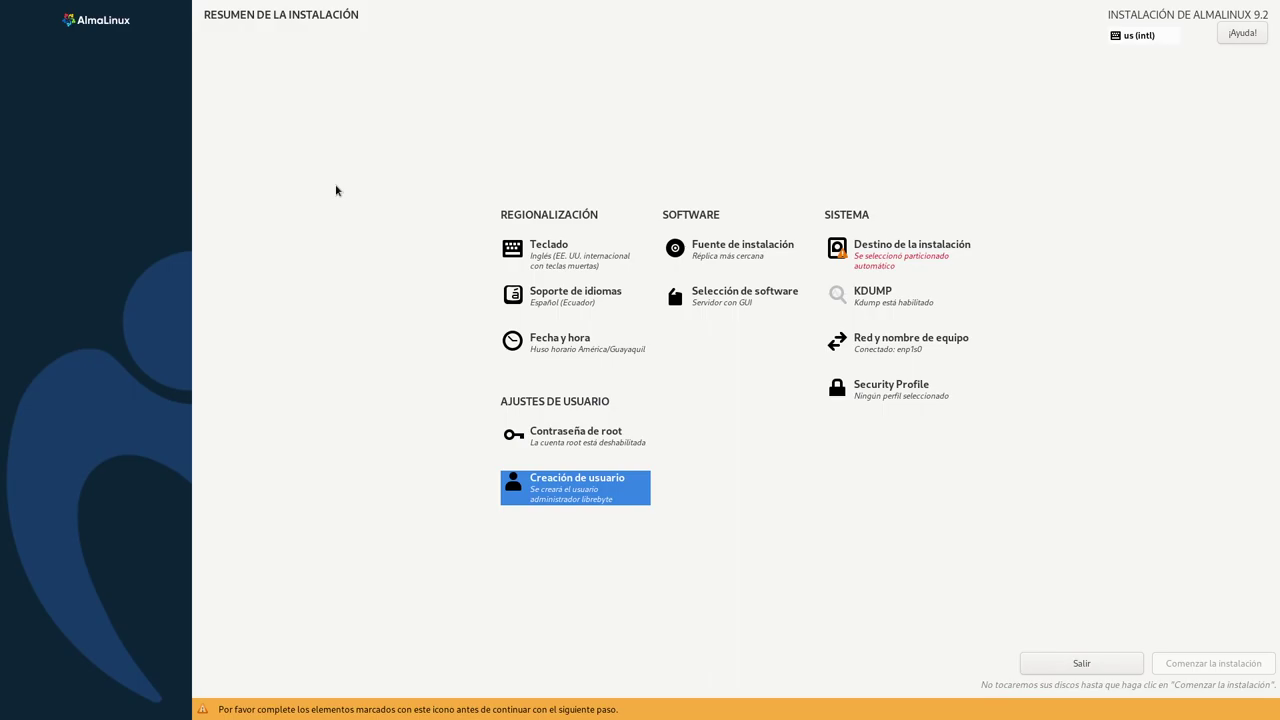
- Select the 200 GiB vda disk in Destino de la instalación and choose Personalizada
click(914, 263)
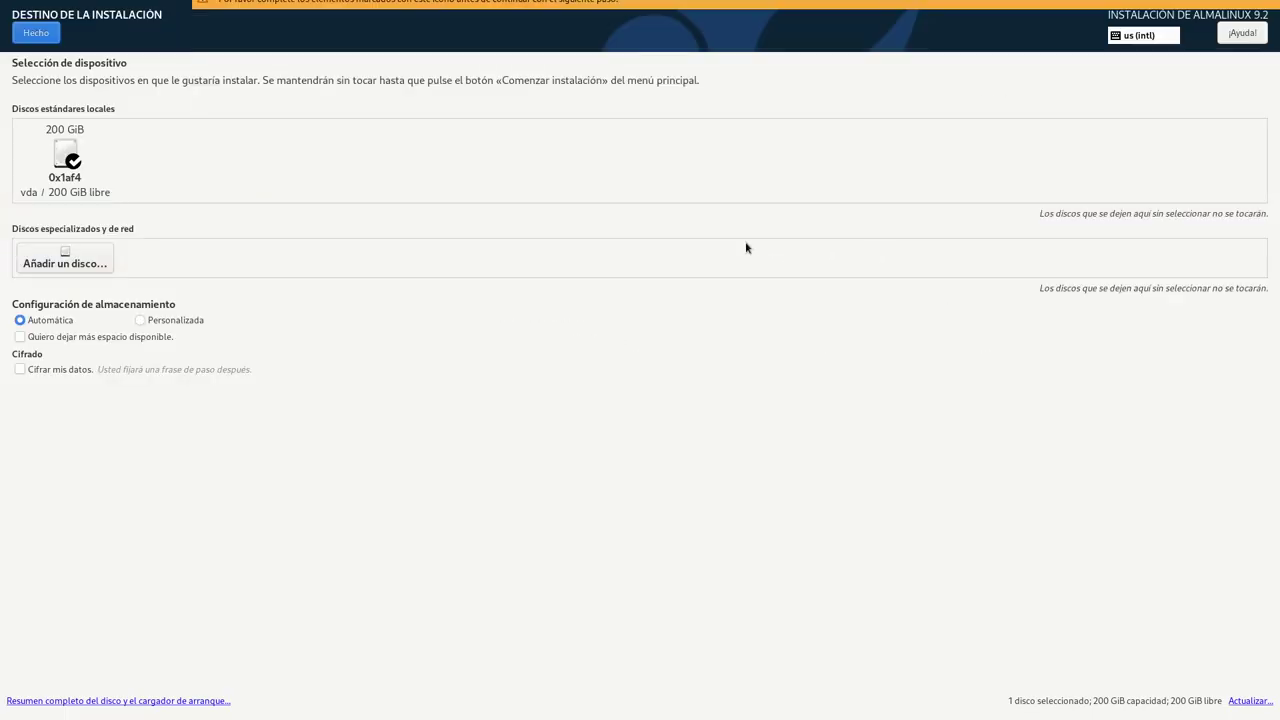
click(64, 152)
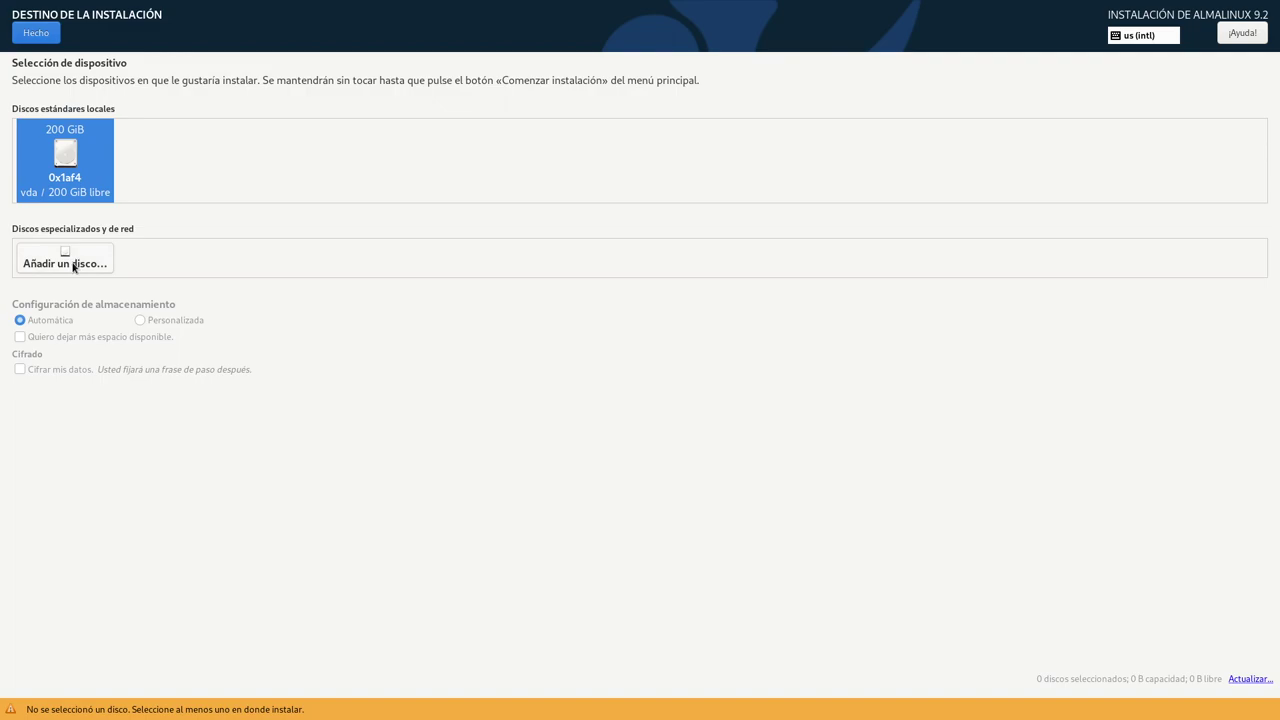
click(86, 179)
click(178, 320)
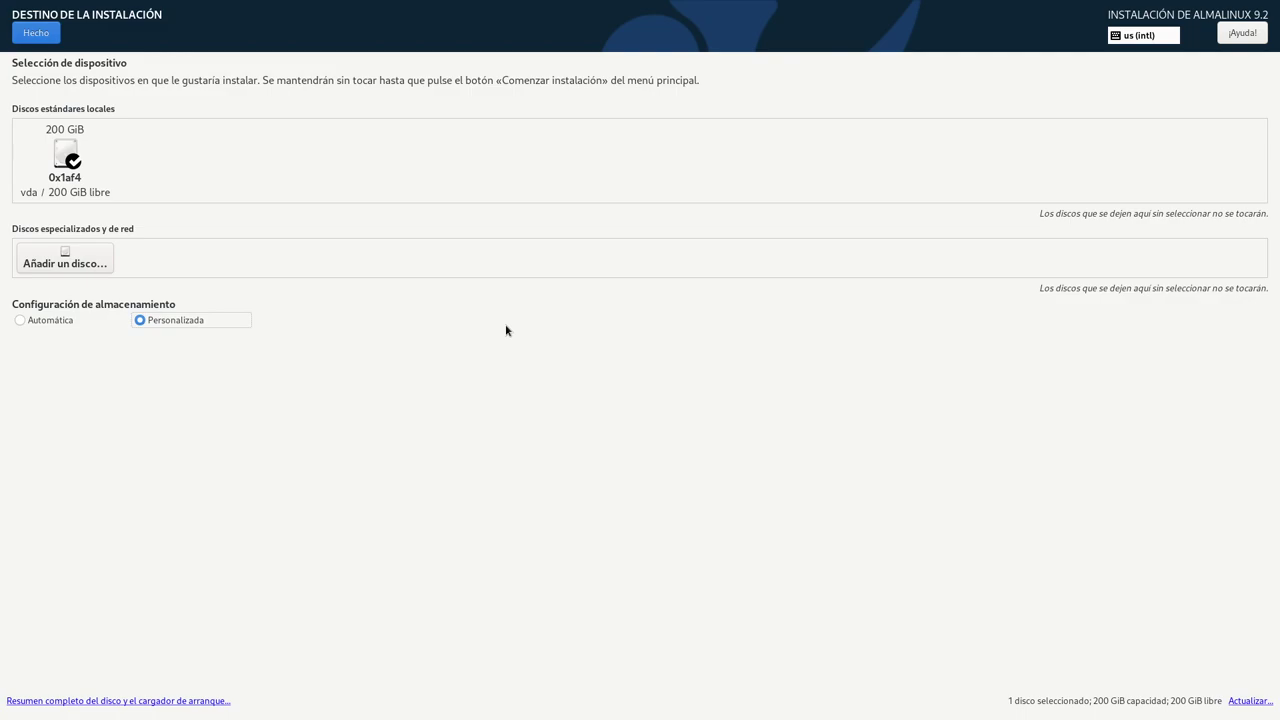
- Proceed to Particionado manual and set the partitioning scheme to Partición estándar
click(36, 33)
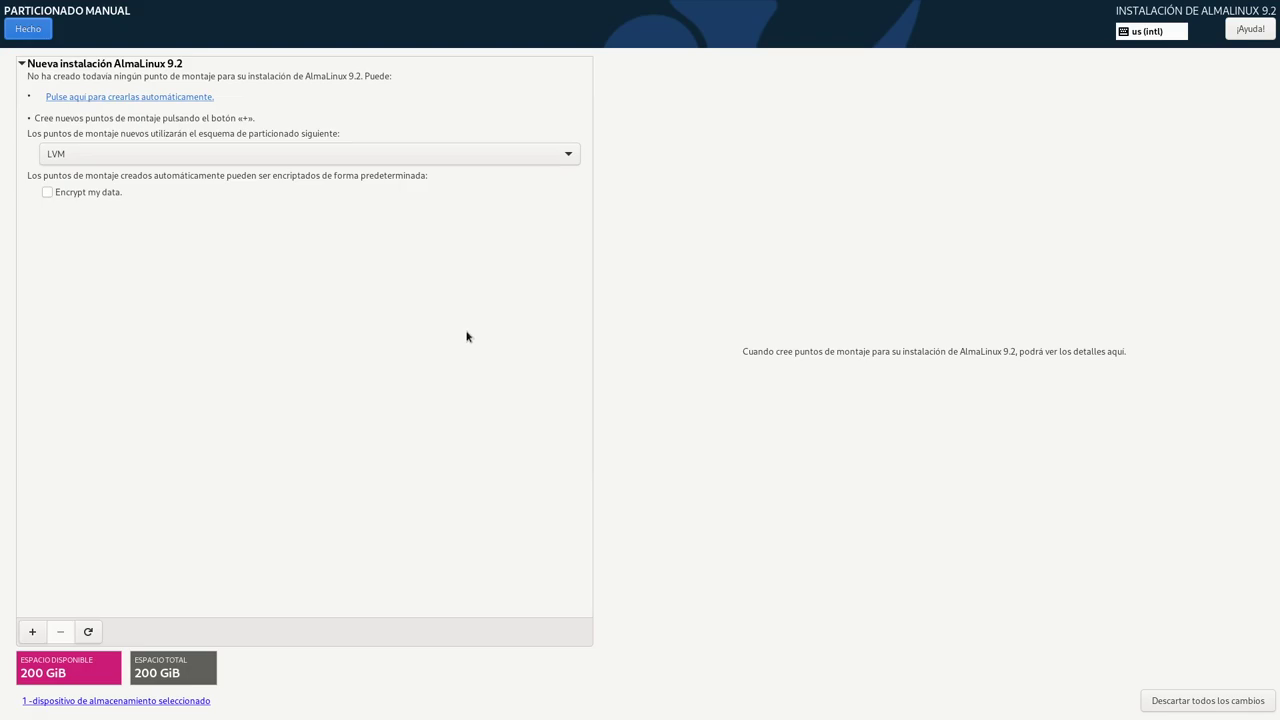
click(245, 156)
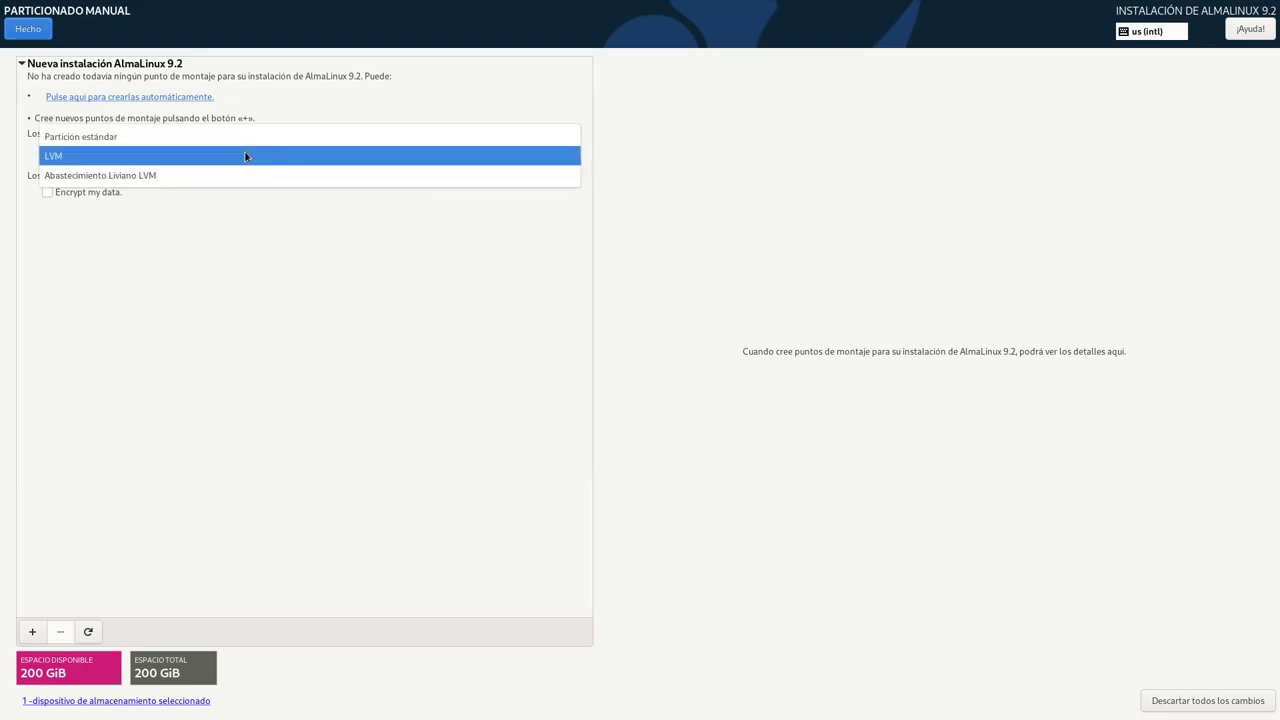
click(216, 137)
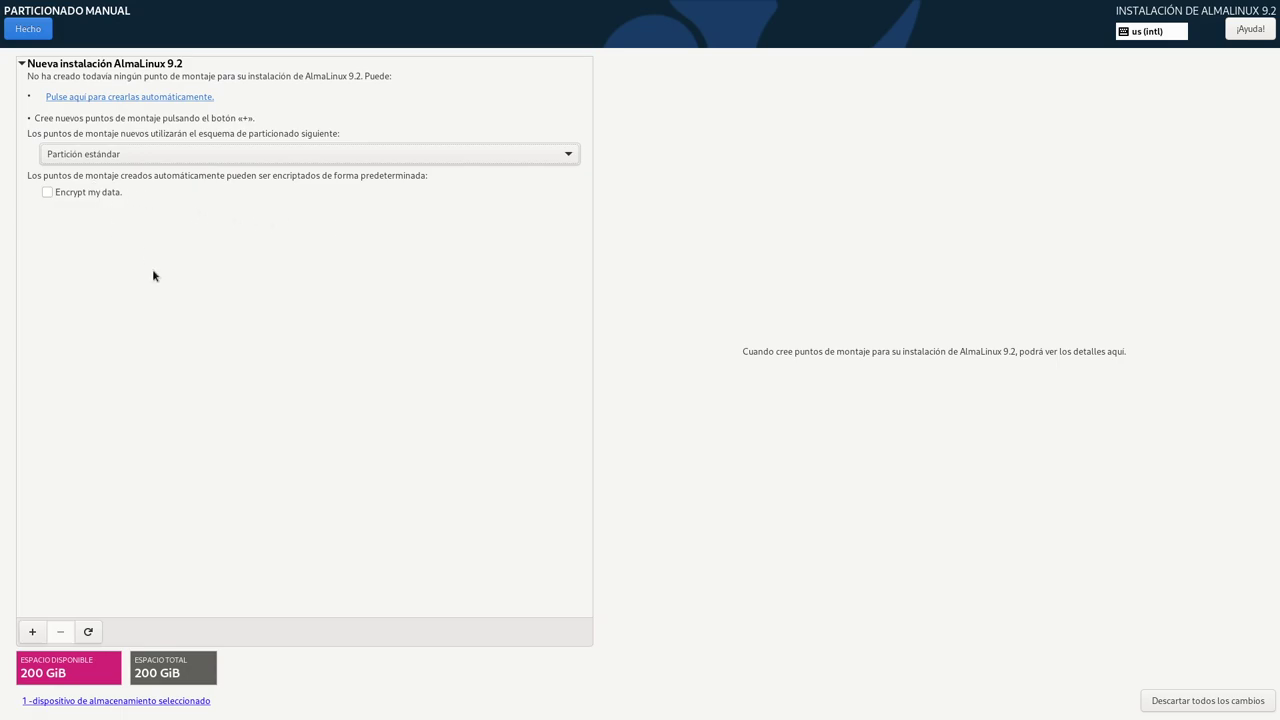
- Add a new / mount point with 30GiB capacity
click(32, 631)
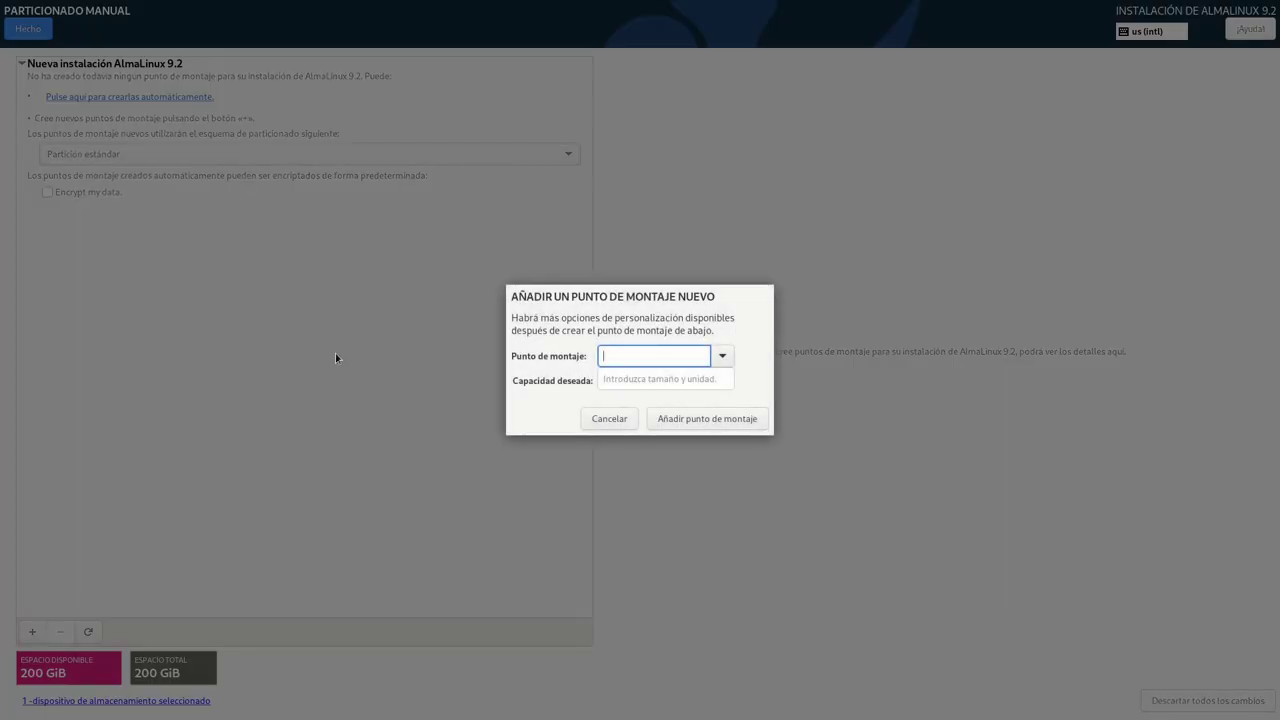
click(722, 362)
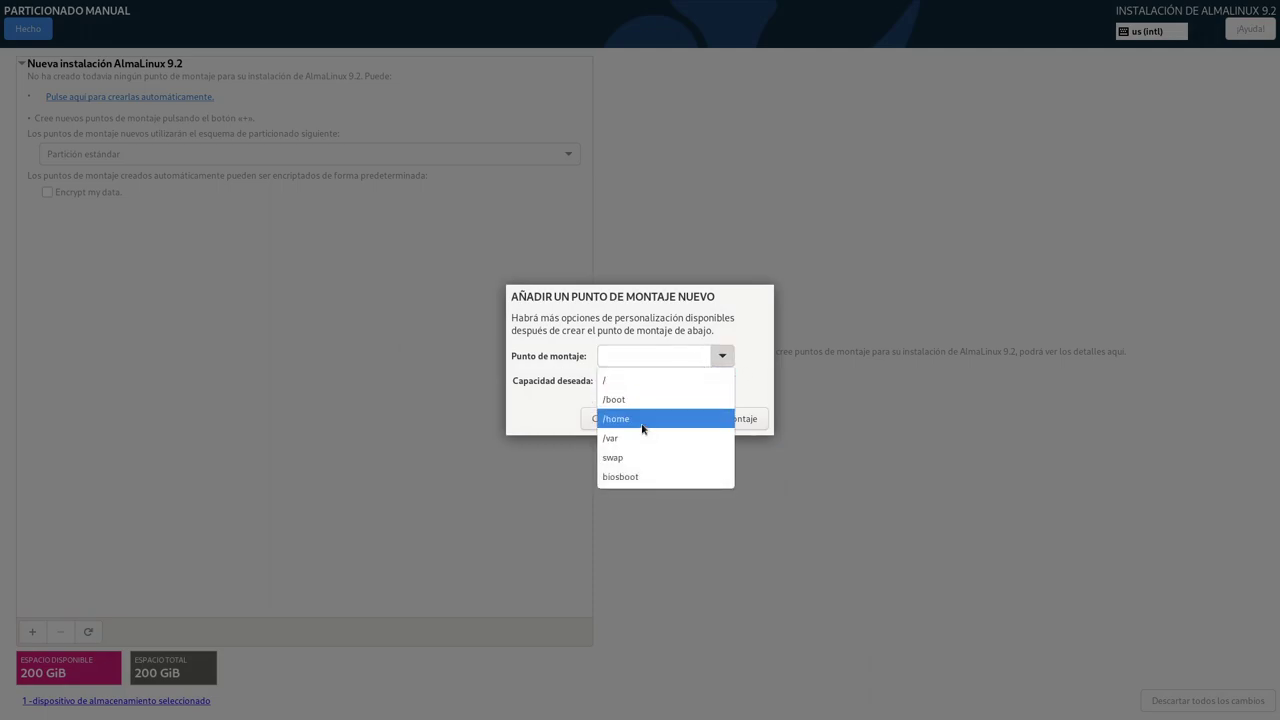
click(628, 380)
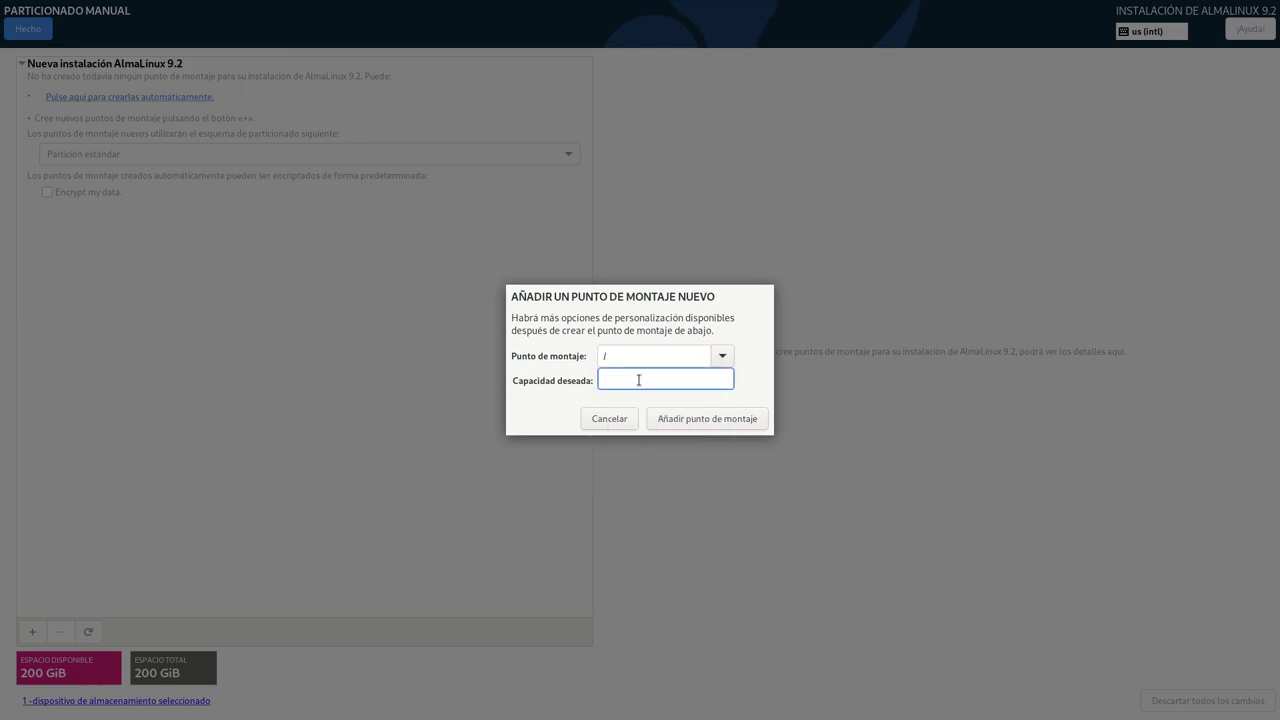
text(30GiB)
click(709, 426)
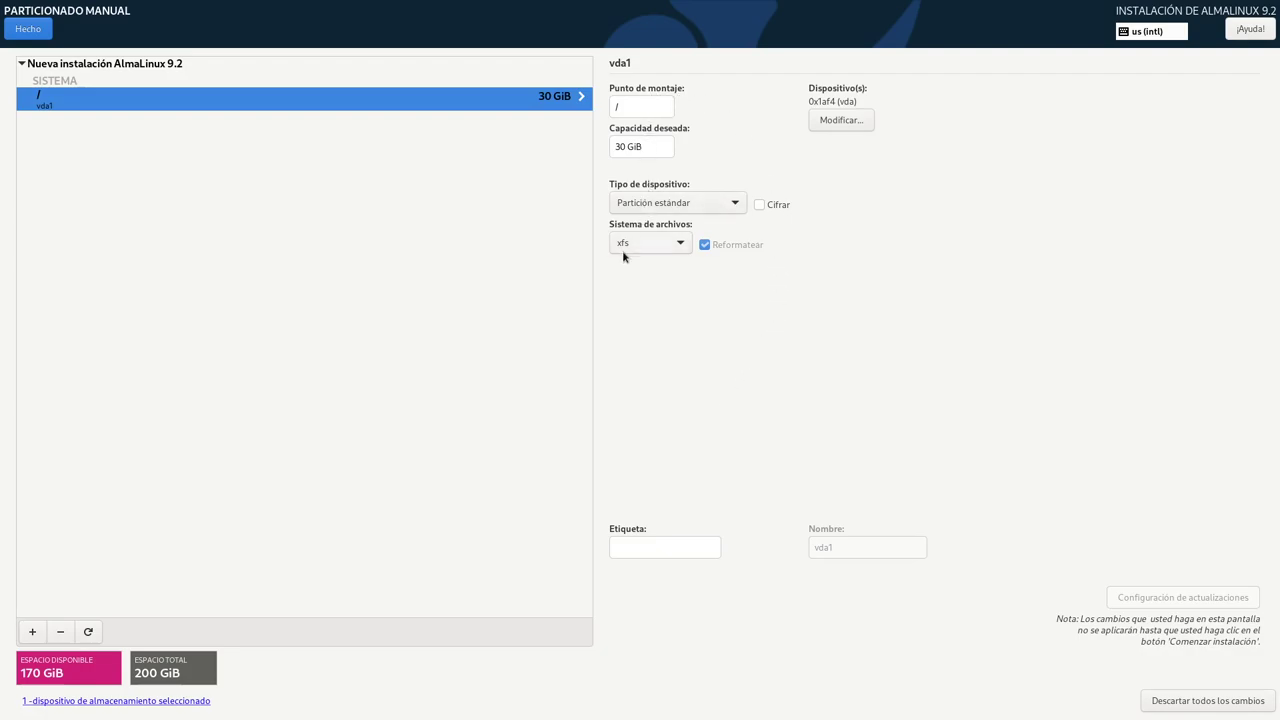
- Set the new root partition's Etiqueta to 'System'
click(640, 550)
text(Sysrt)
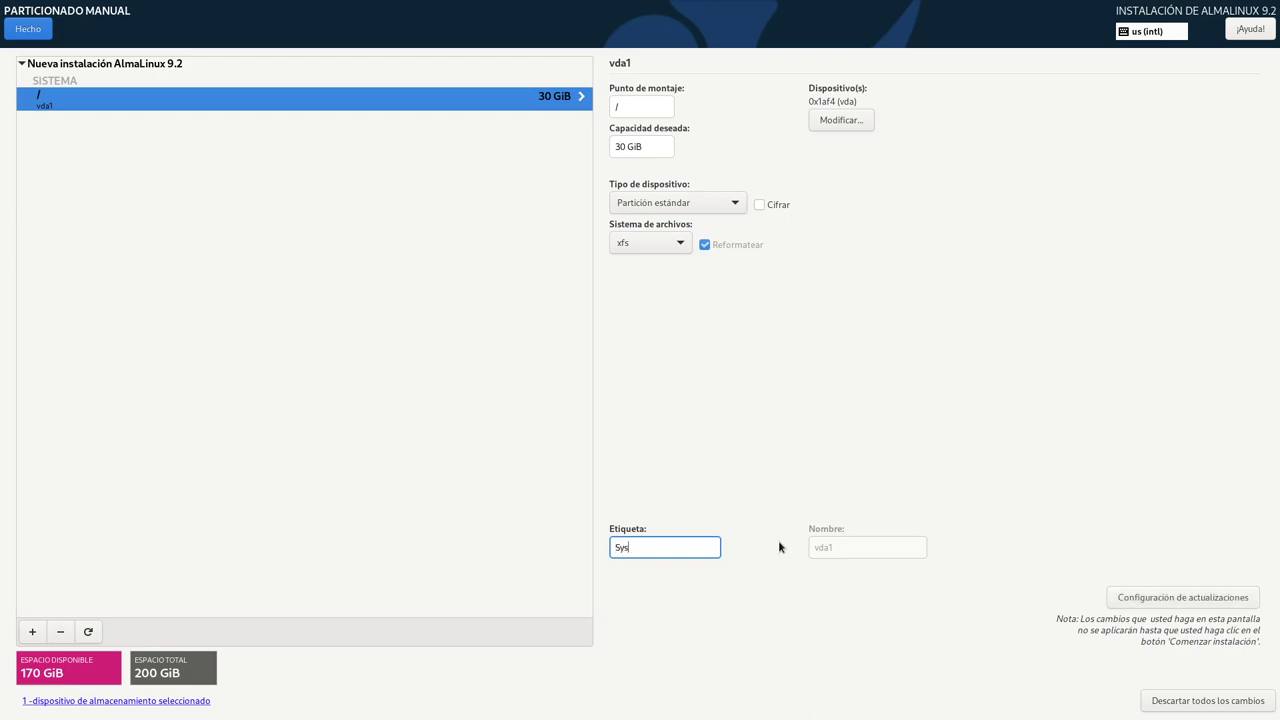
key(BackSpace)
key(BackSpace)
text(tem,)
key(BackSpace)
- Add a /home mount point of 158GB (147,15 GiB) and label it Data
click(32, 631)
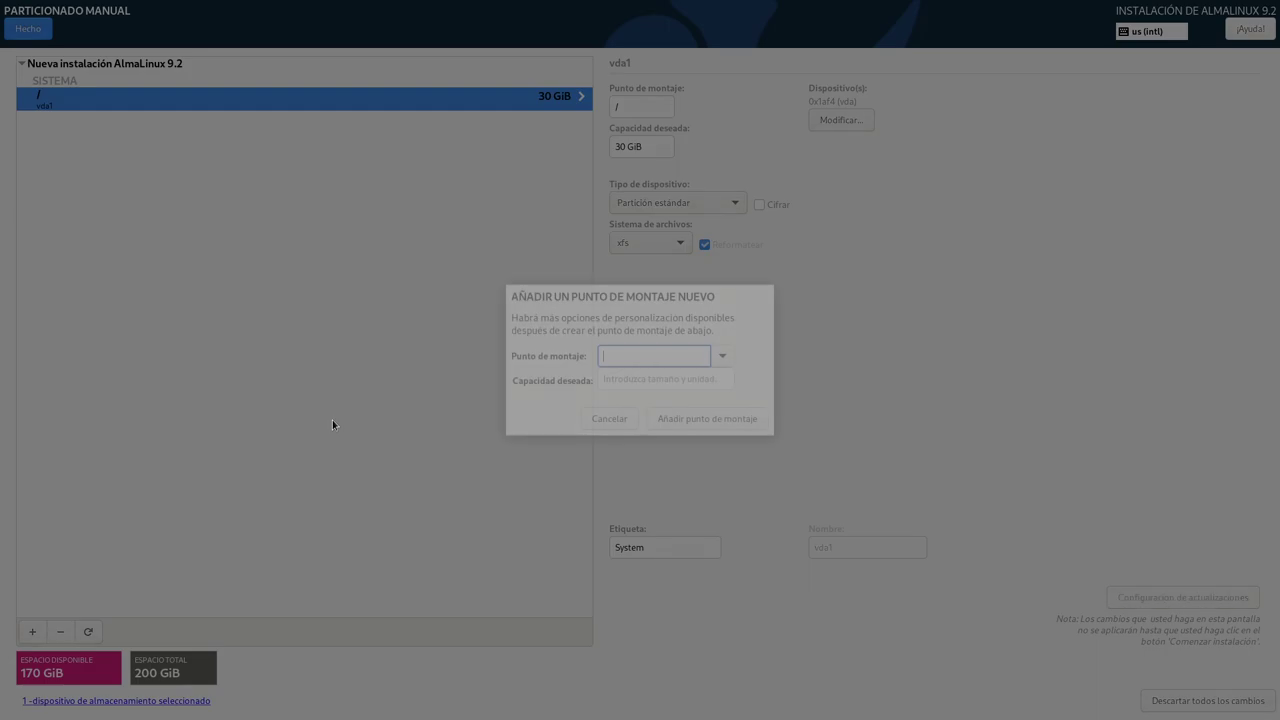
click(722, 356)
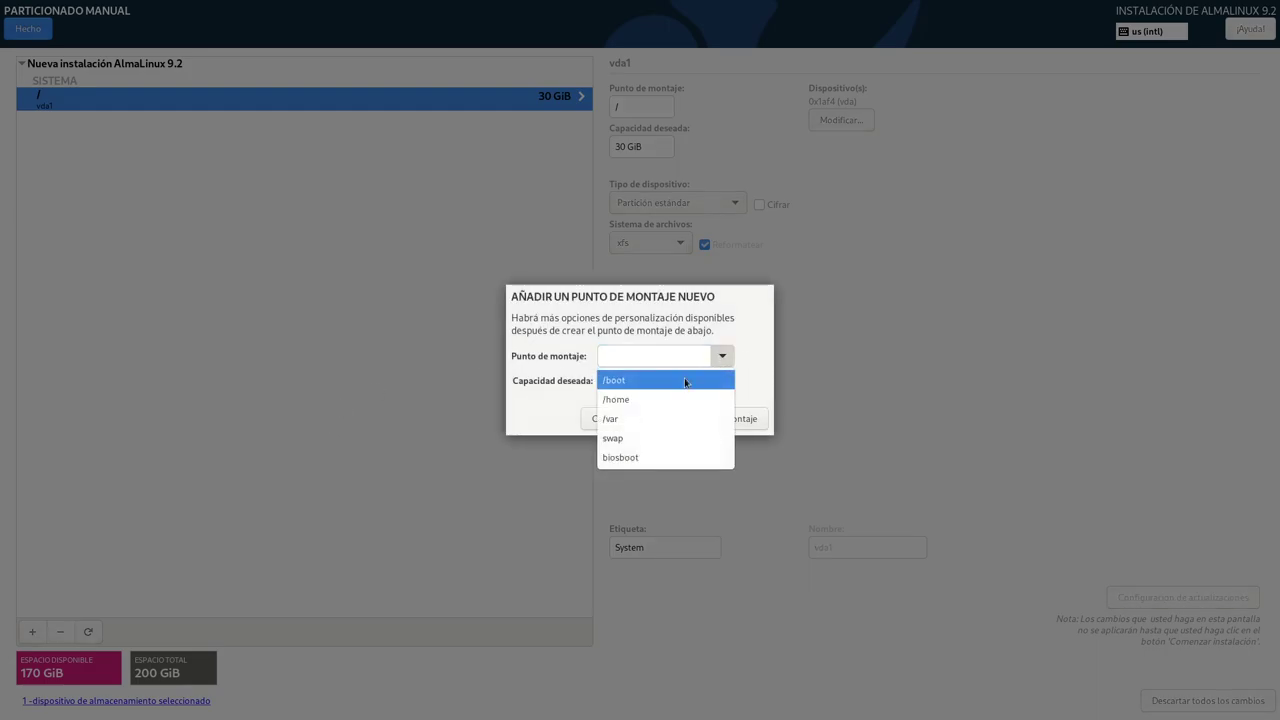
click(640, 399)
click(612, 377)
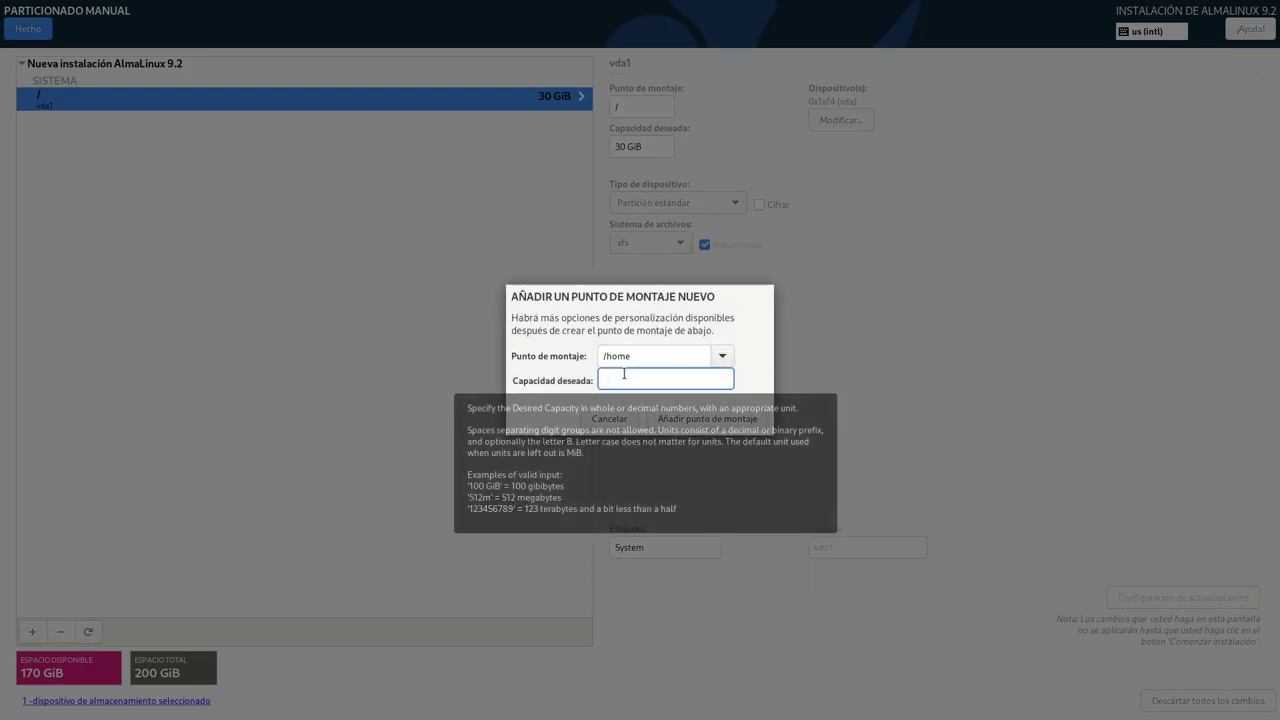
text(1)
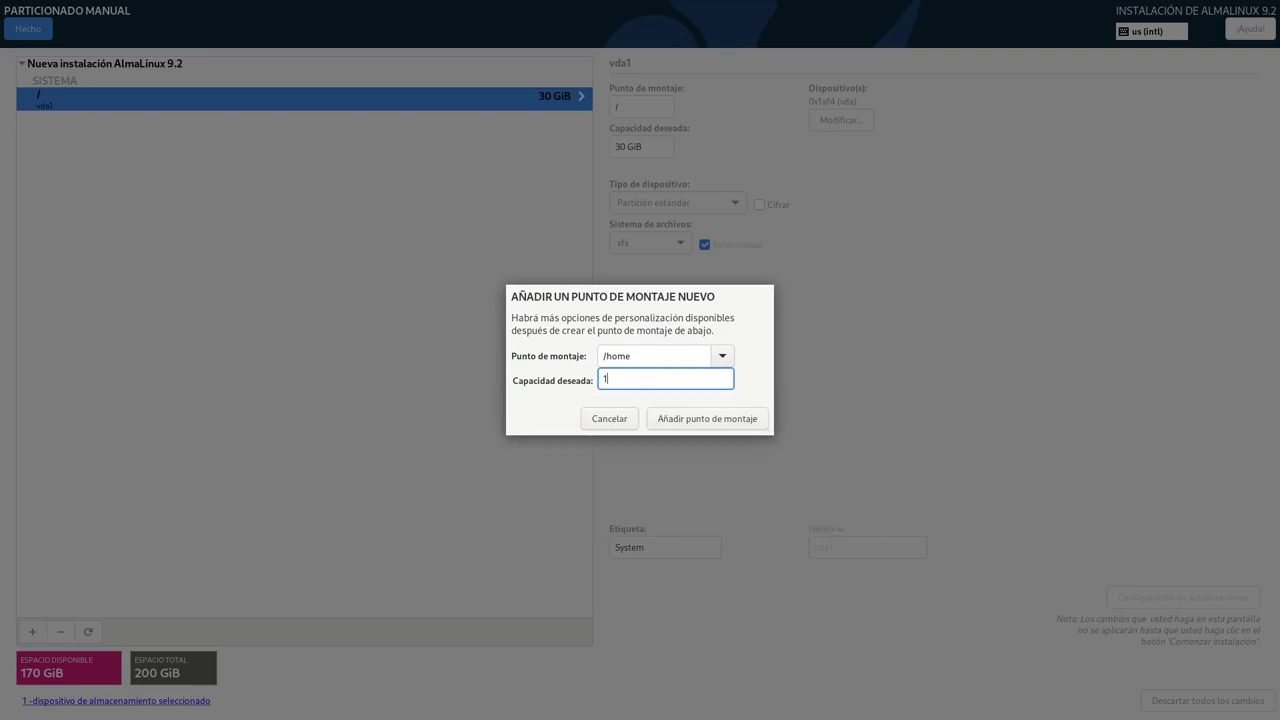
text(58GB)
click(737, 420)
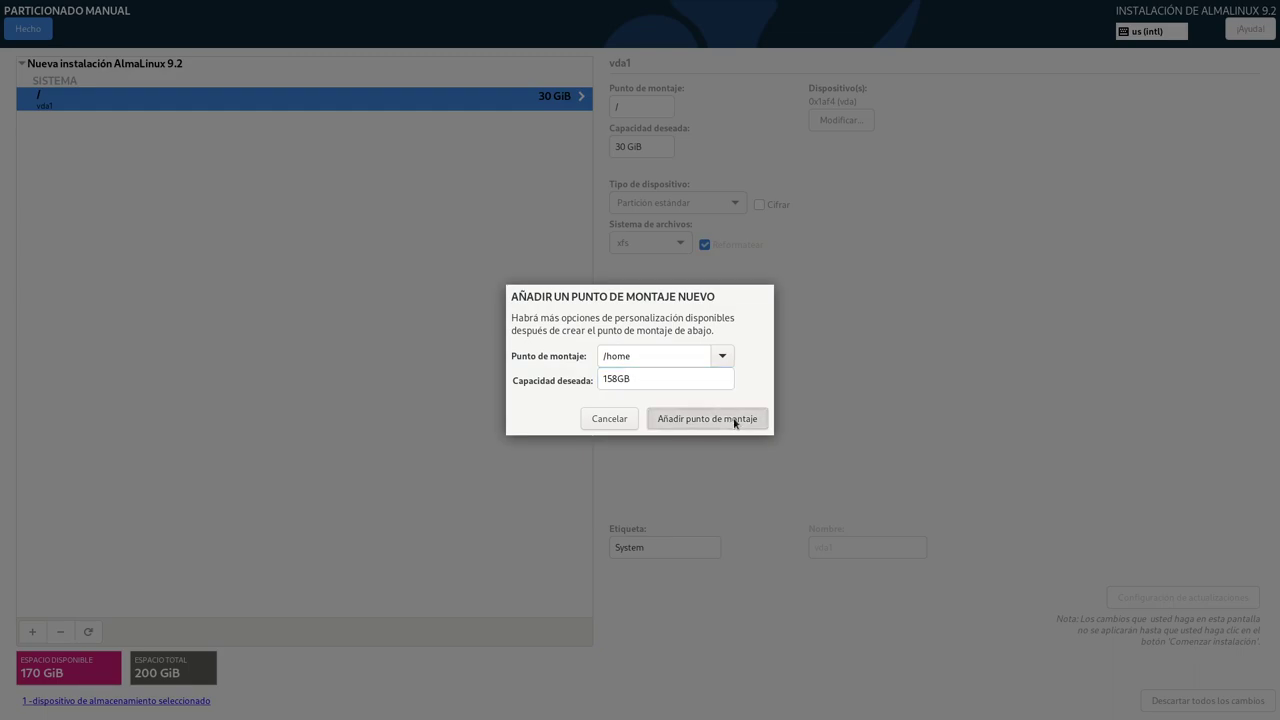
click(655, 540)
text(Data)
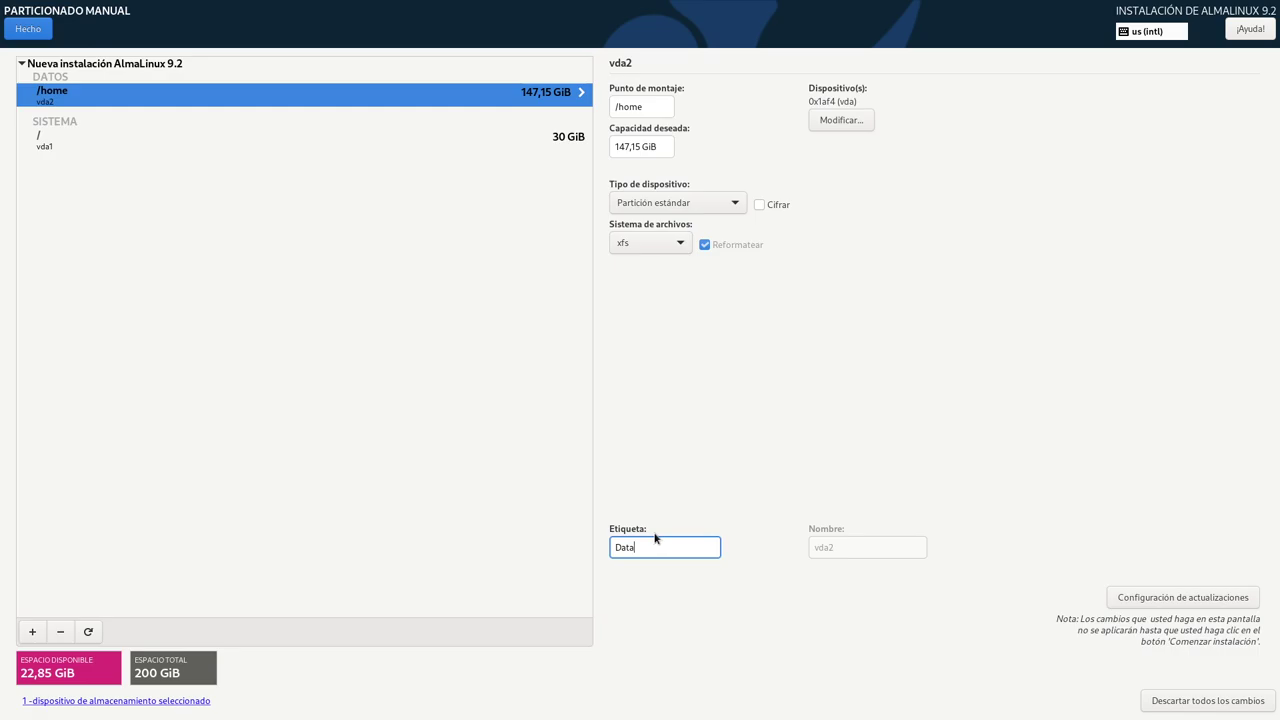
- Add a swap mount point using the remaining 22,85 GiB, then select the /home row
click(32, 631)
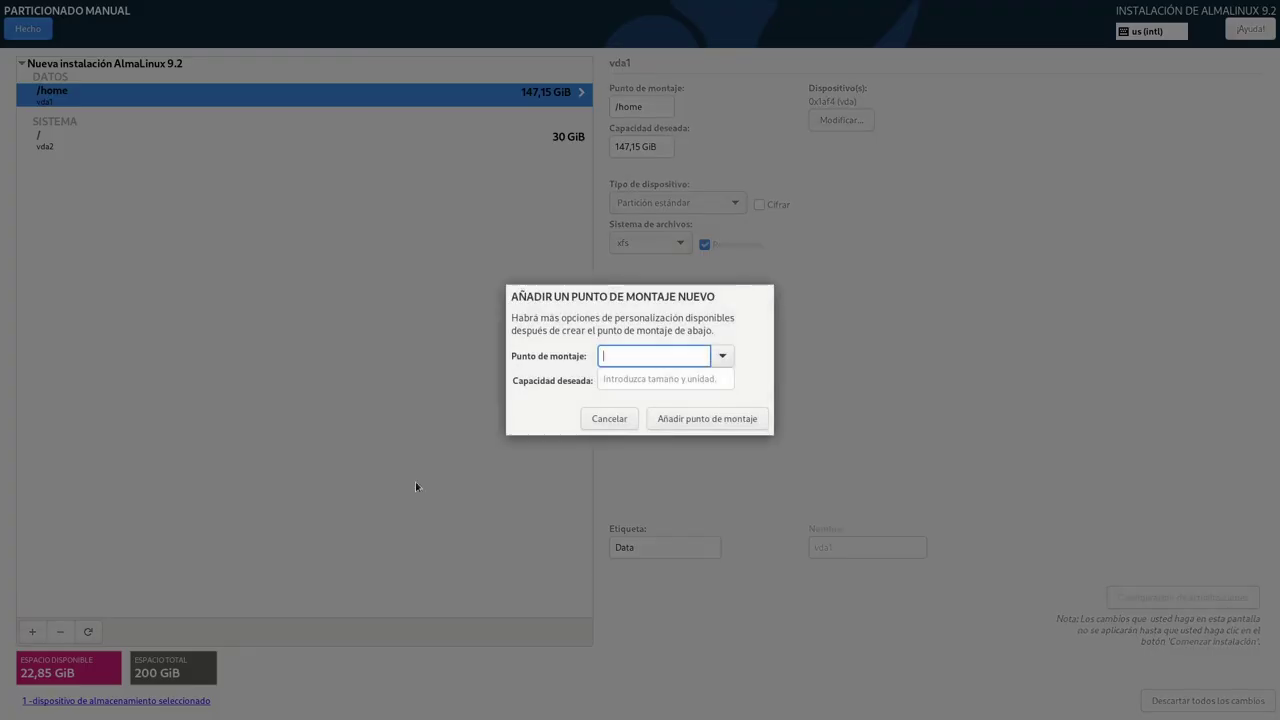
click(722, 356)
click(628, 418)
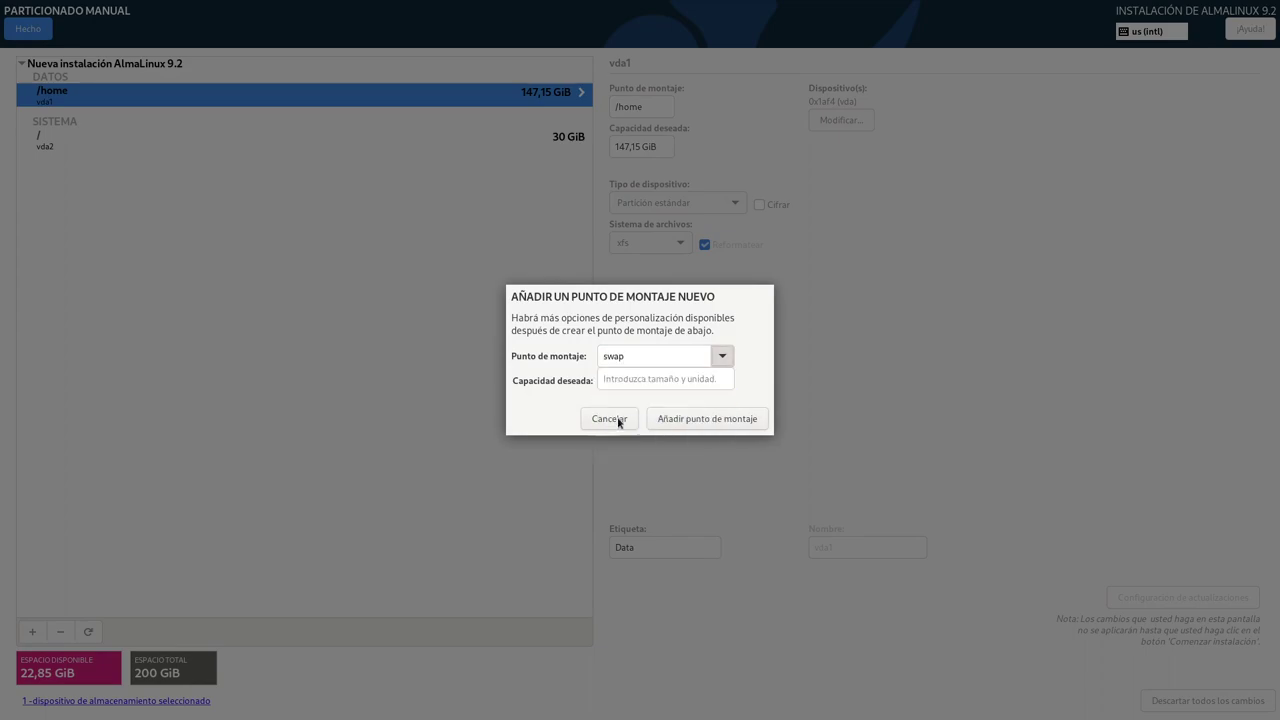
click(689, 418)
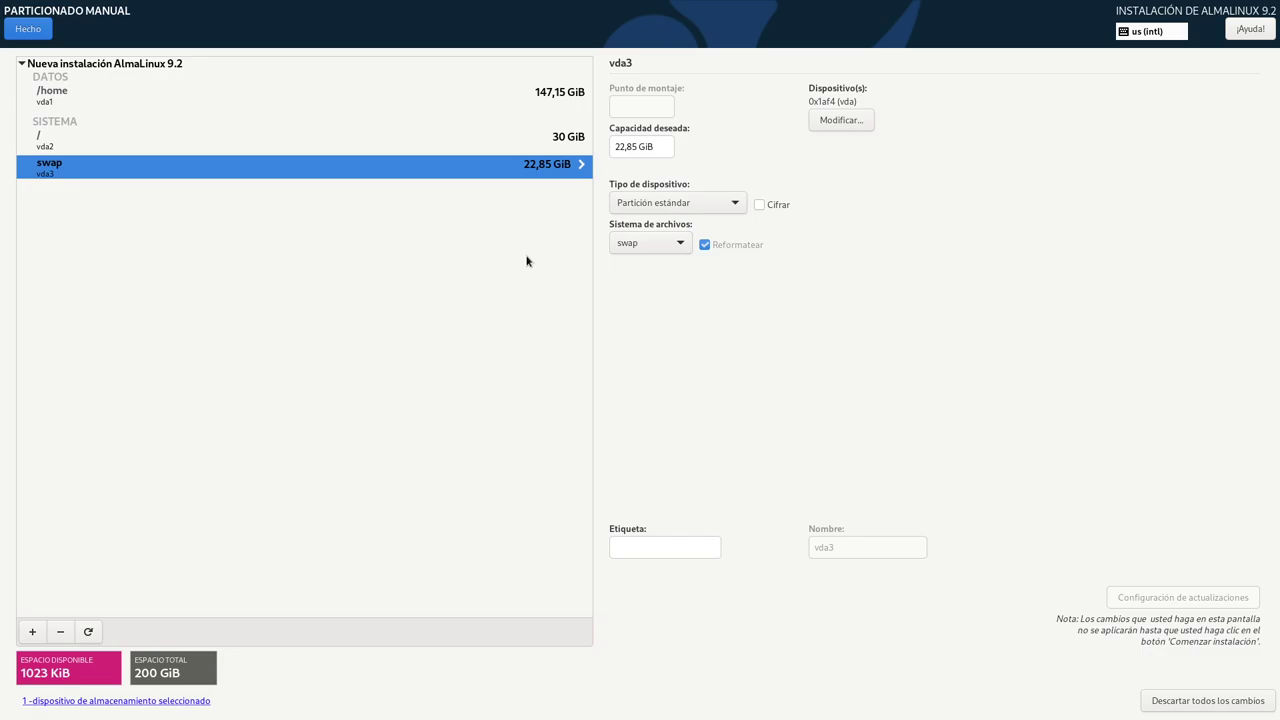
click(548, 100)
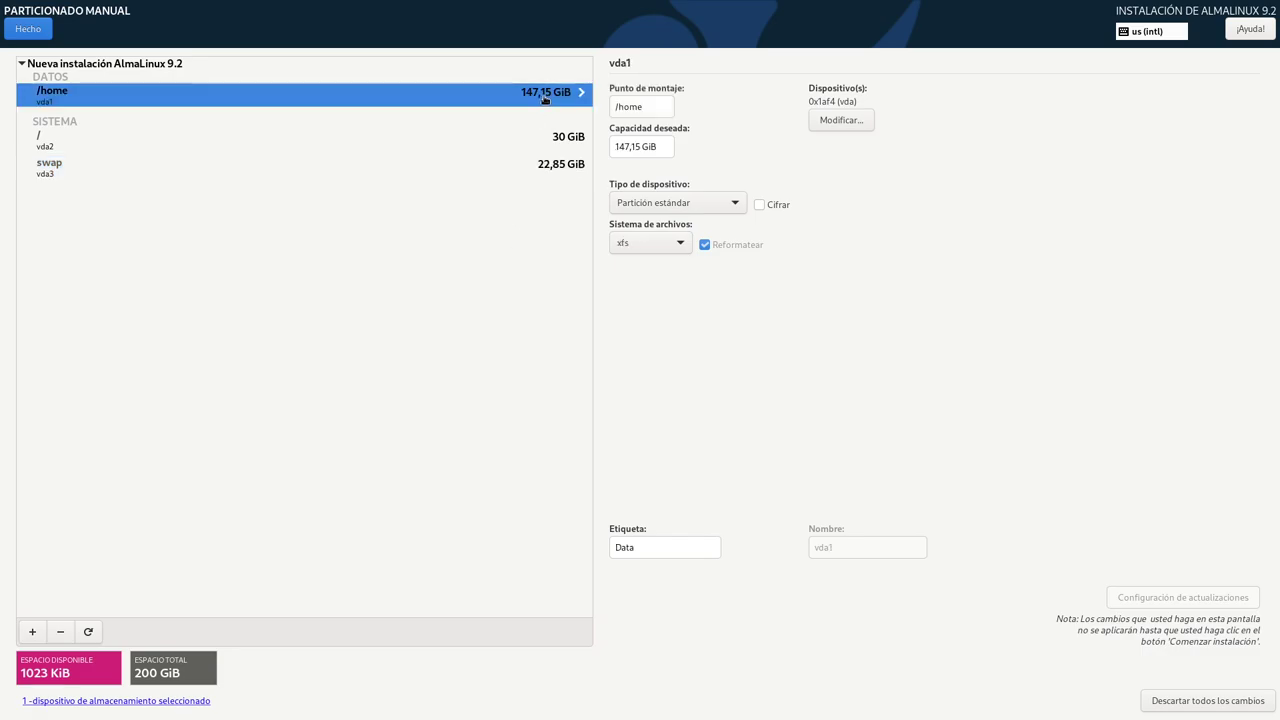
click(578, 140)
click(578, 163)
click(564, 104)
click(563, 142)
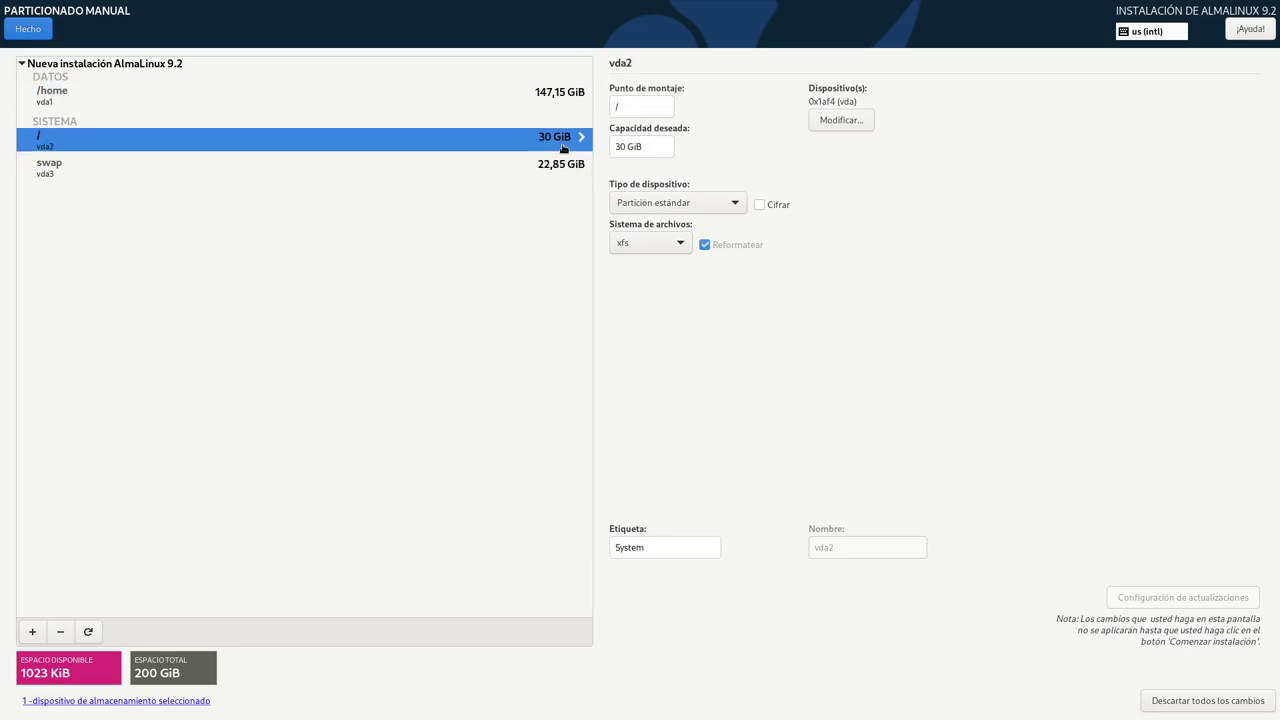
click(617, 145)
click(620, 147)
key(BackSpace)
text(4)
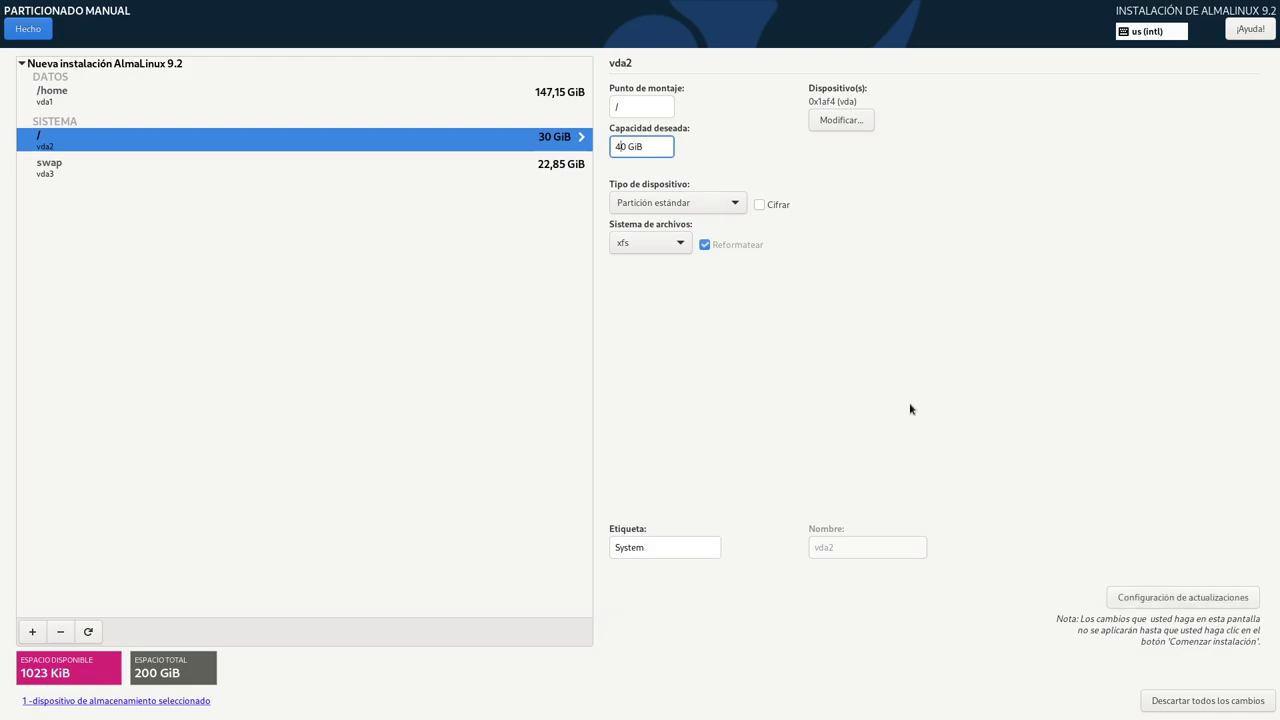
click(1201, 601)
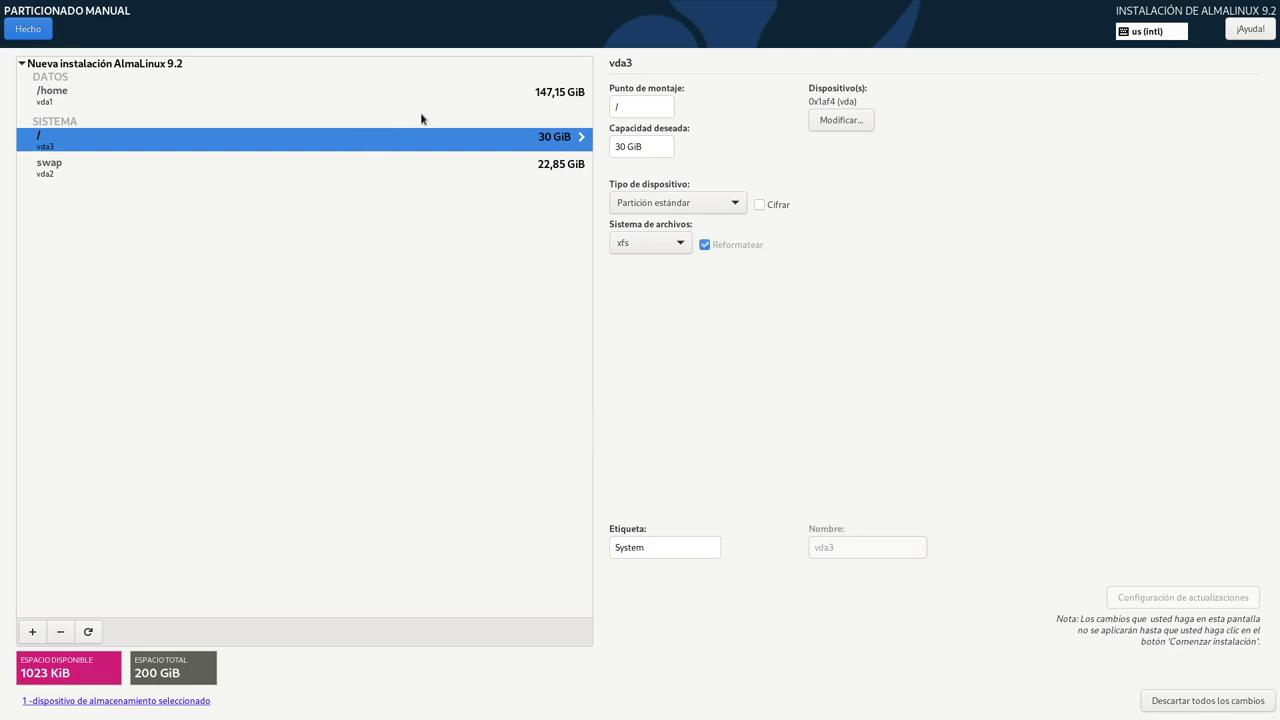
click(458, 97)
click(537, 147)
click(554, 168)
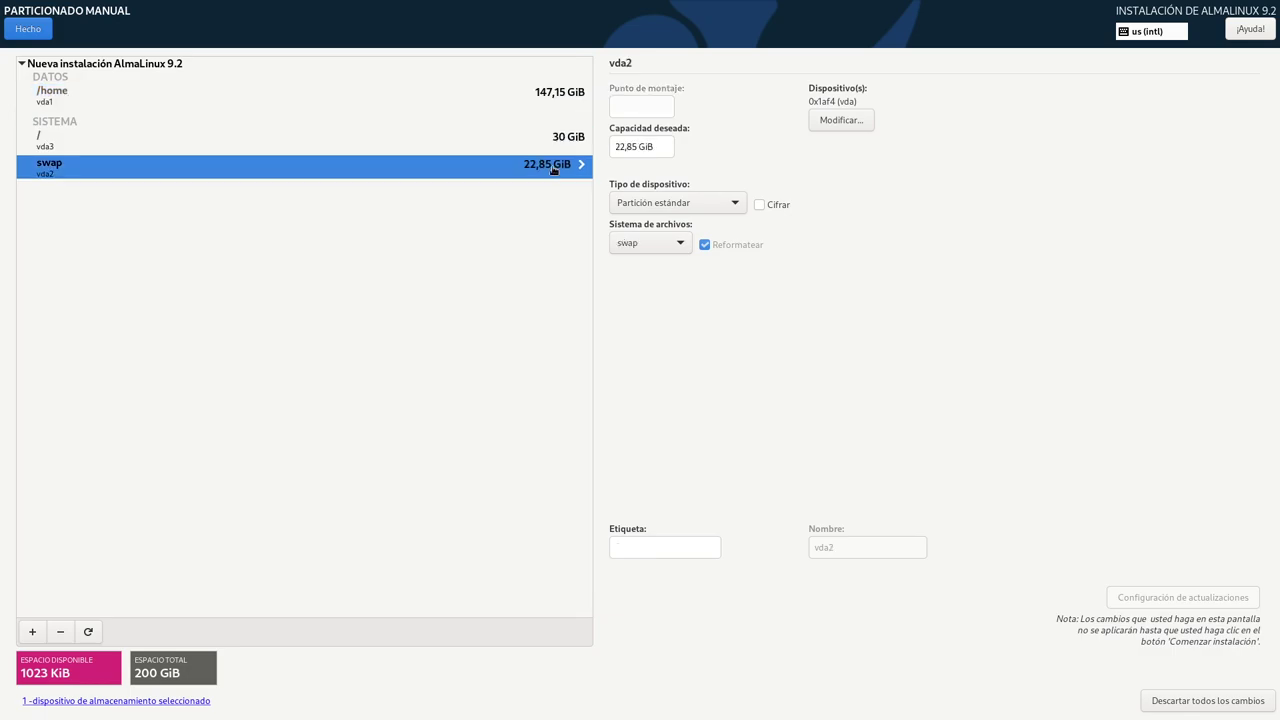
click(560, 141)
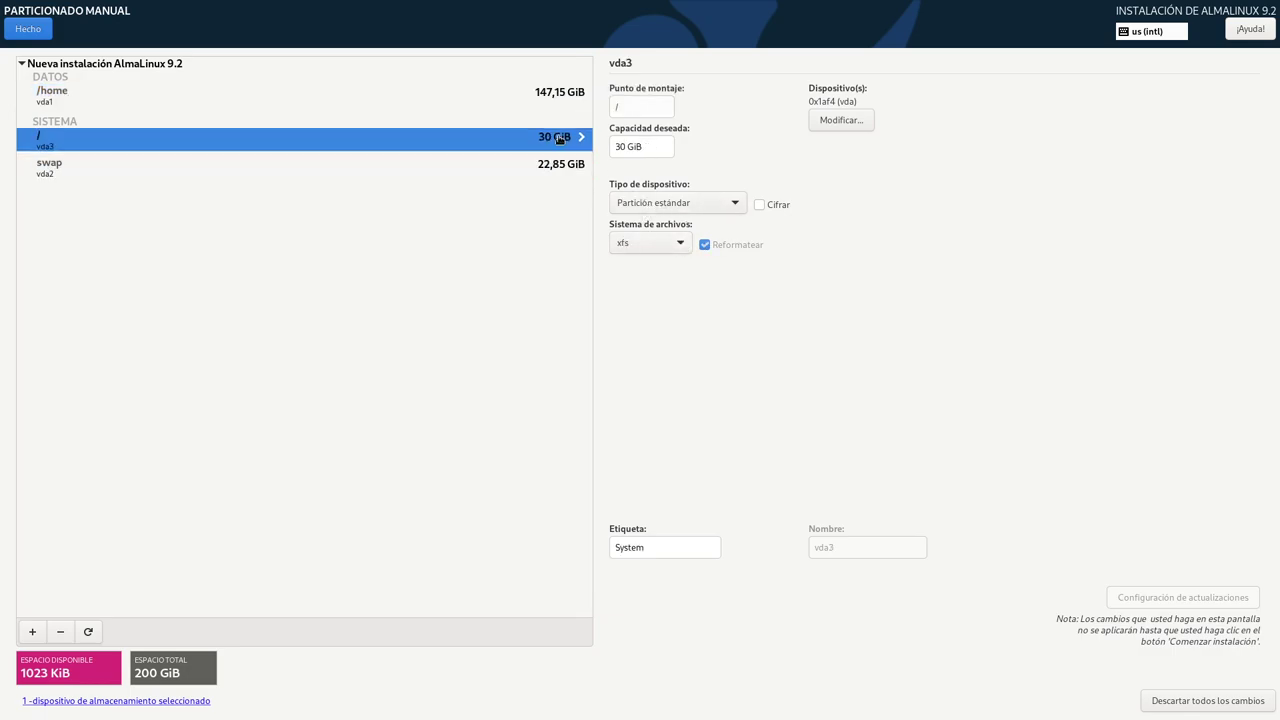
click(619, 146)
key(BackSpace)
text($)
key(BackSpace)
text(4)
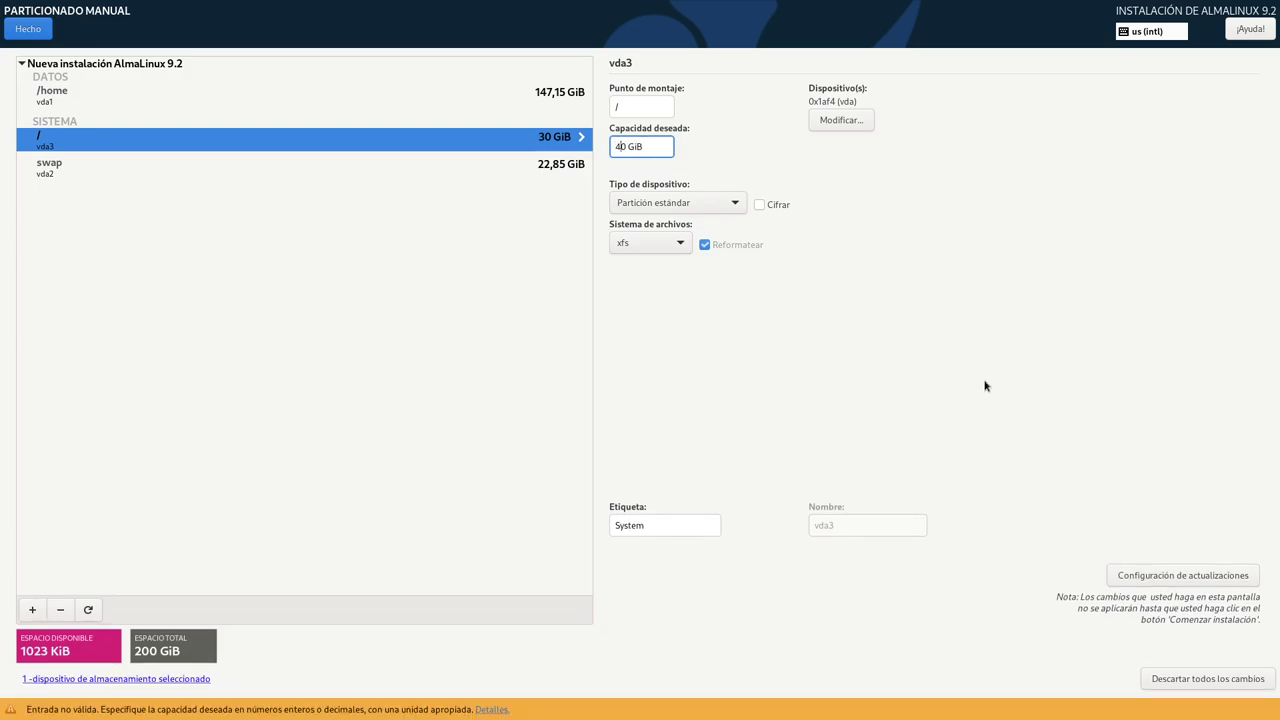
click(1170, 574)
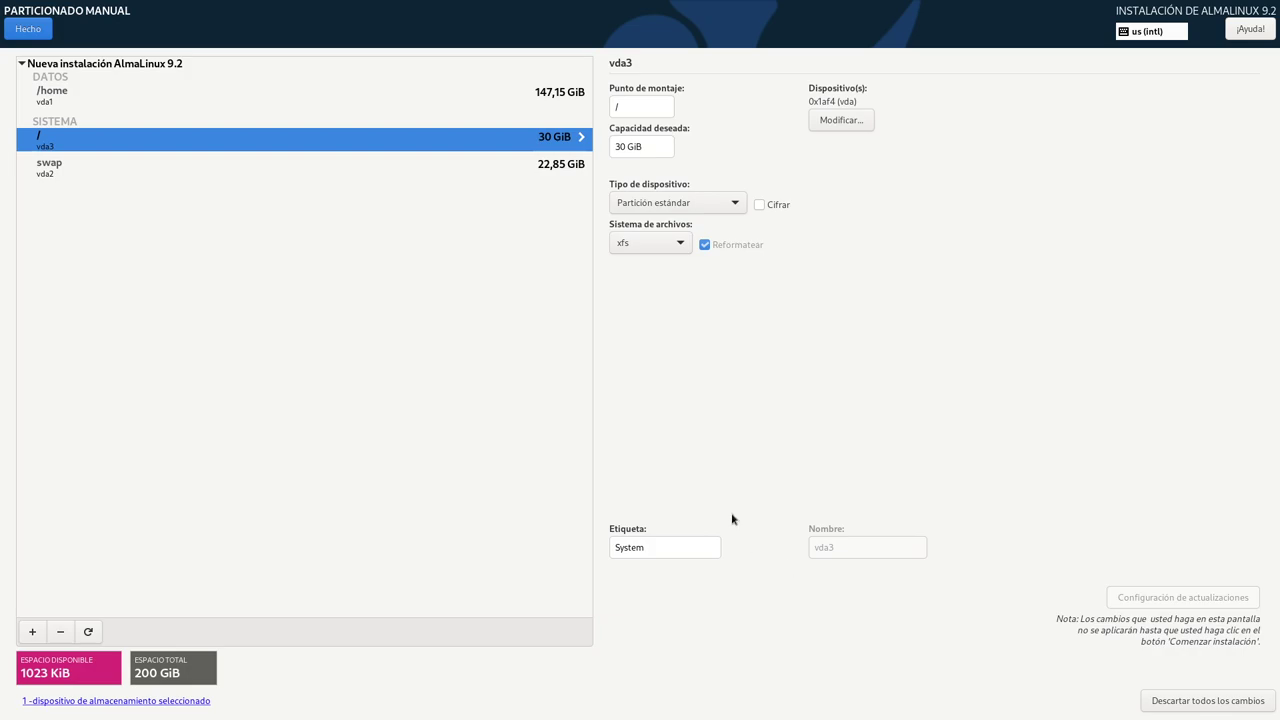
- Change the swap partition's desired capacity to 12 GiB
click(563, 168)
click(622, 148)
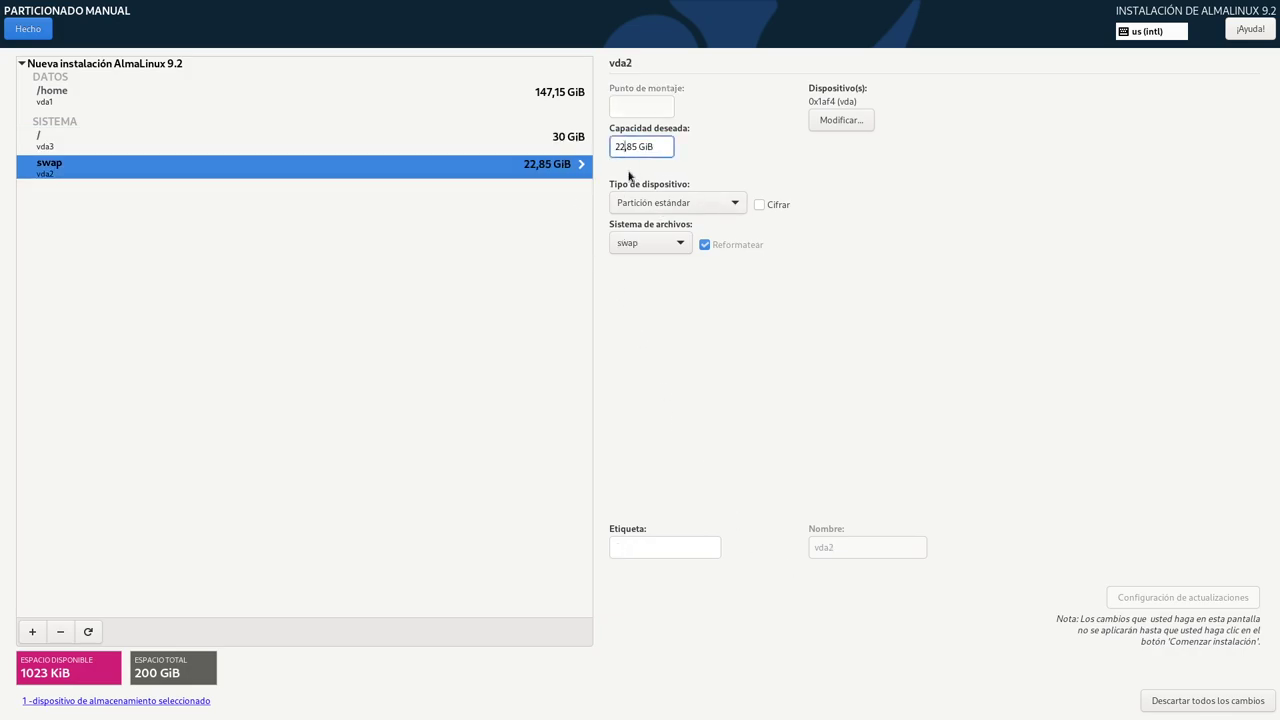
key(BackSpace)
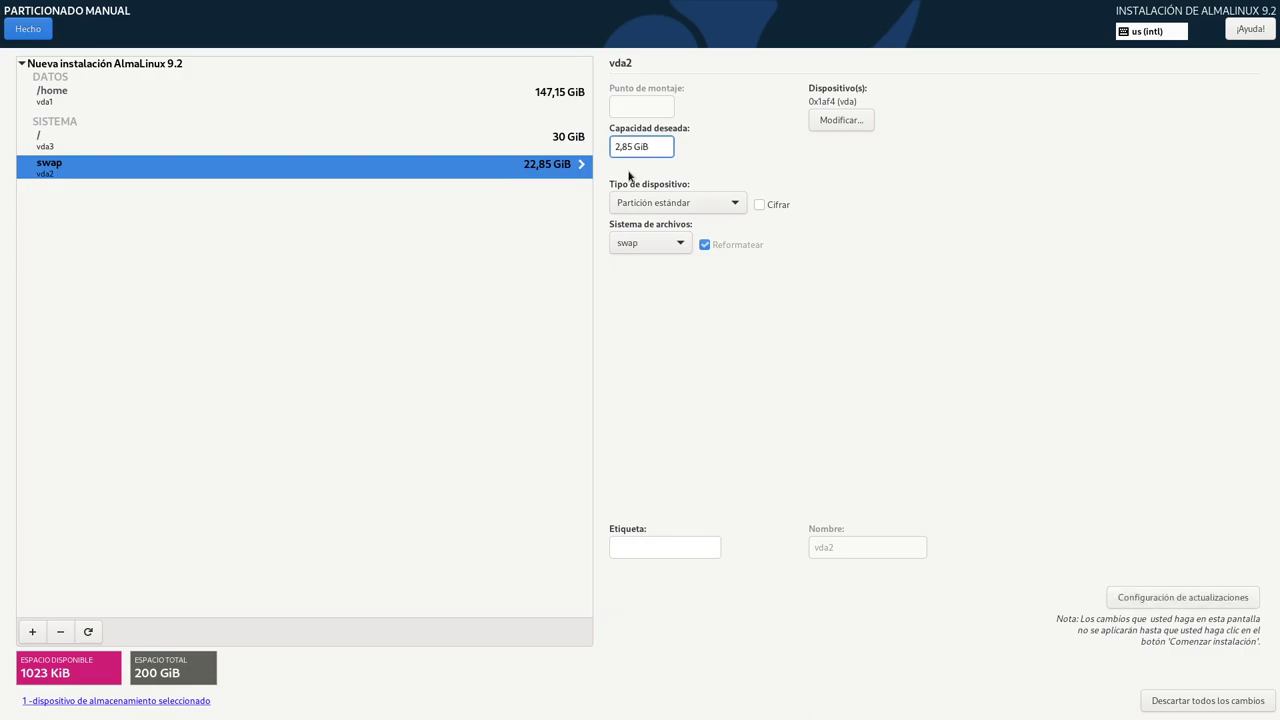
key(Right)
key(Right)
key(Right)
key(BackSpace)
key(BackSpace)
key(BackSpace)
key(BackSpace)
text(12)
key(Return)
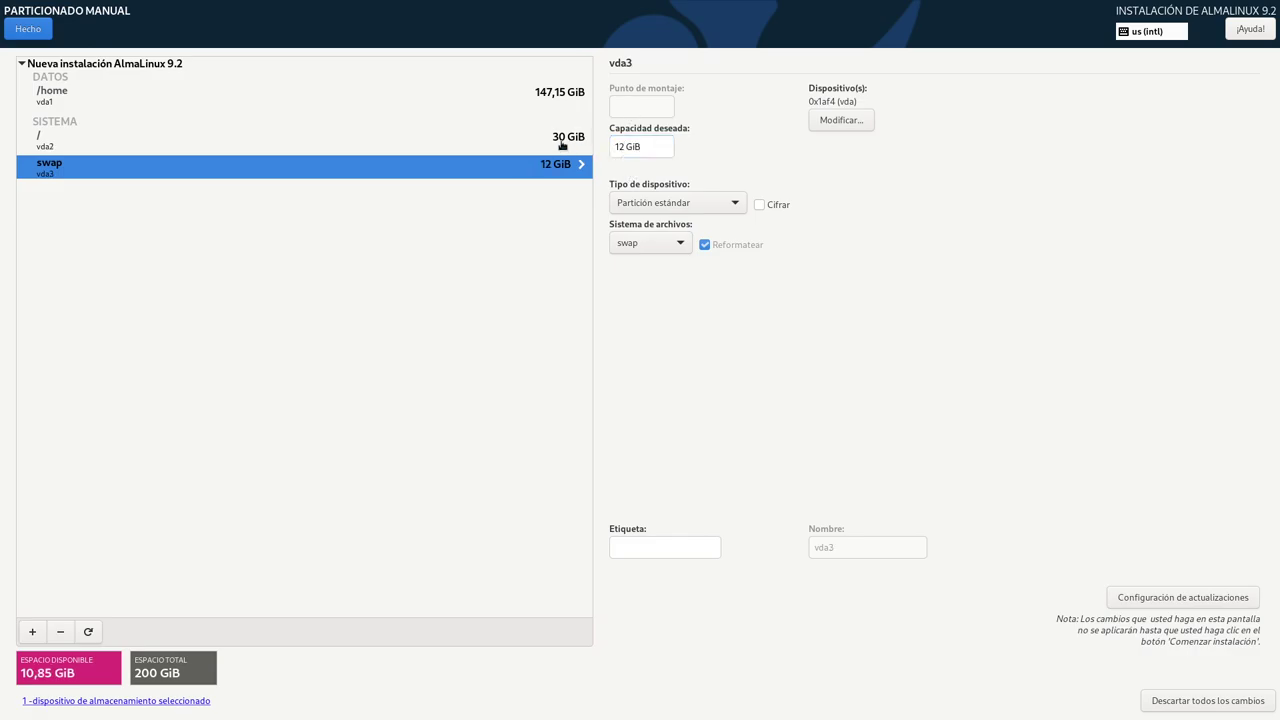
- Select the root partition and start clearing its old 30 GiB desired capacity
click(566, 141)
click(570, 161)
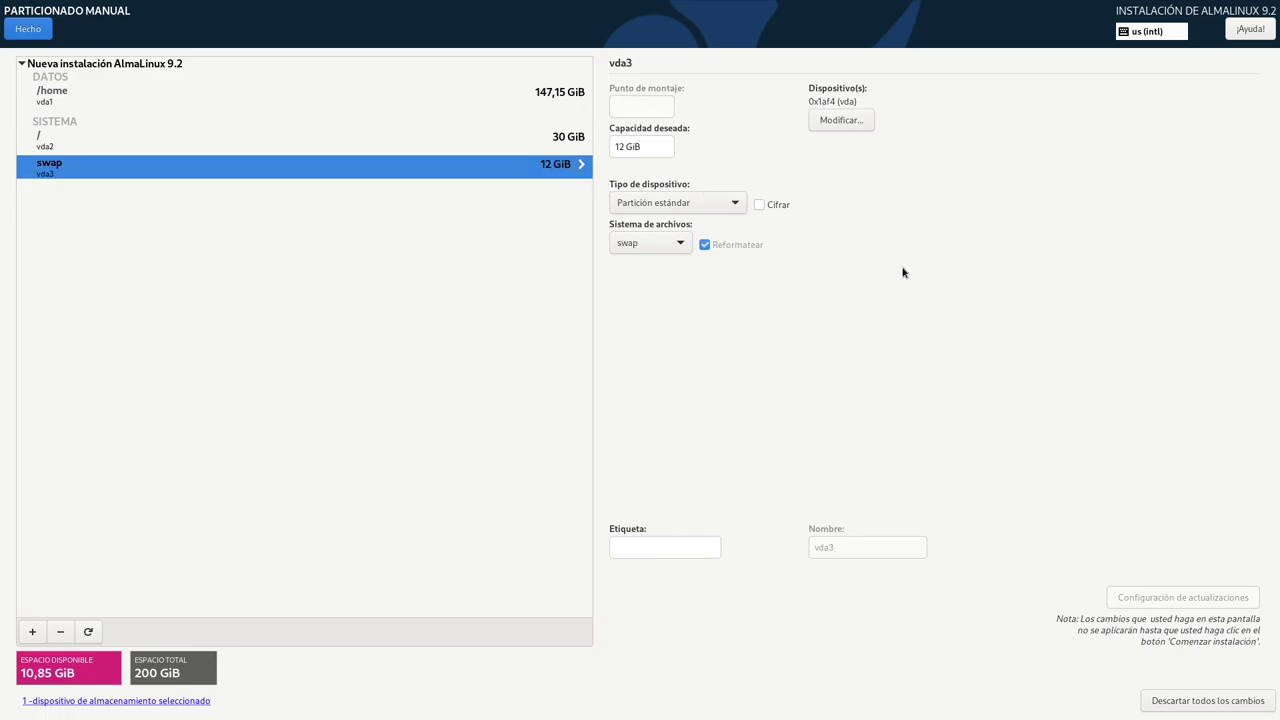
click(560, 141)
click(617, 146)
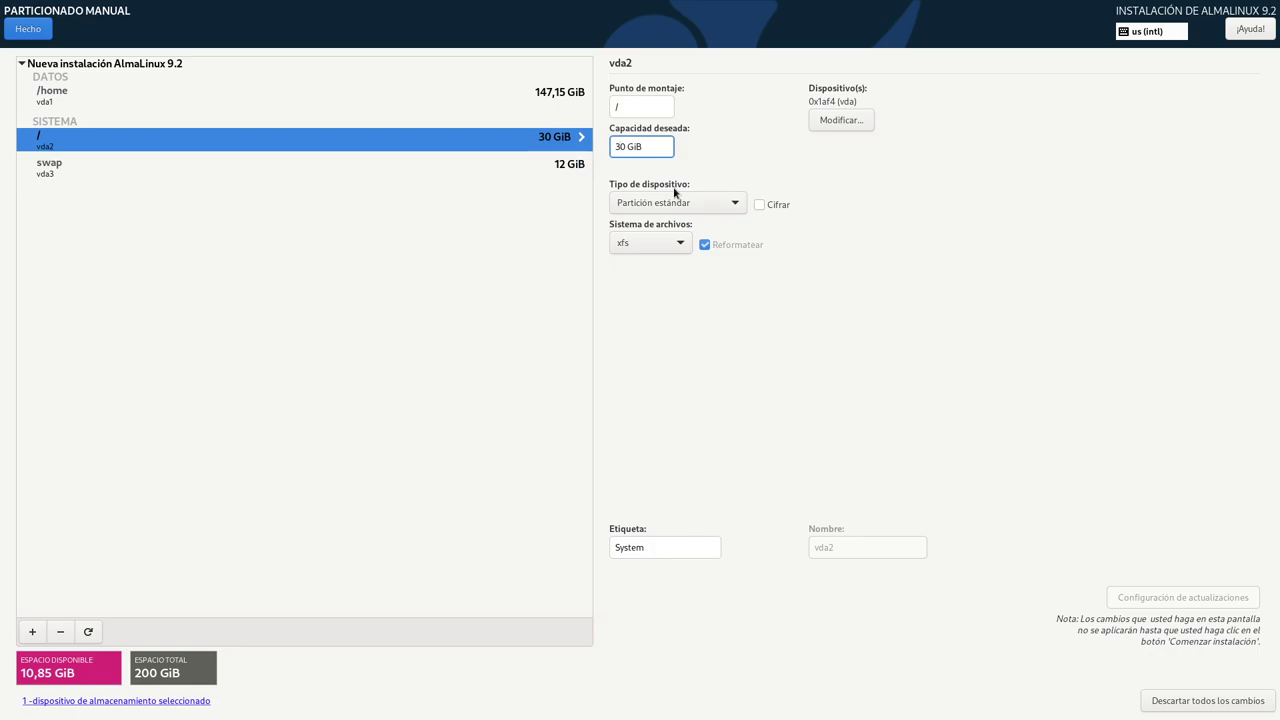
key(BackSpace)
key(BackSpace)
- Set the root partition's desired capacity to 40,85 GiB and apply it
text(4)
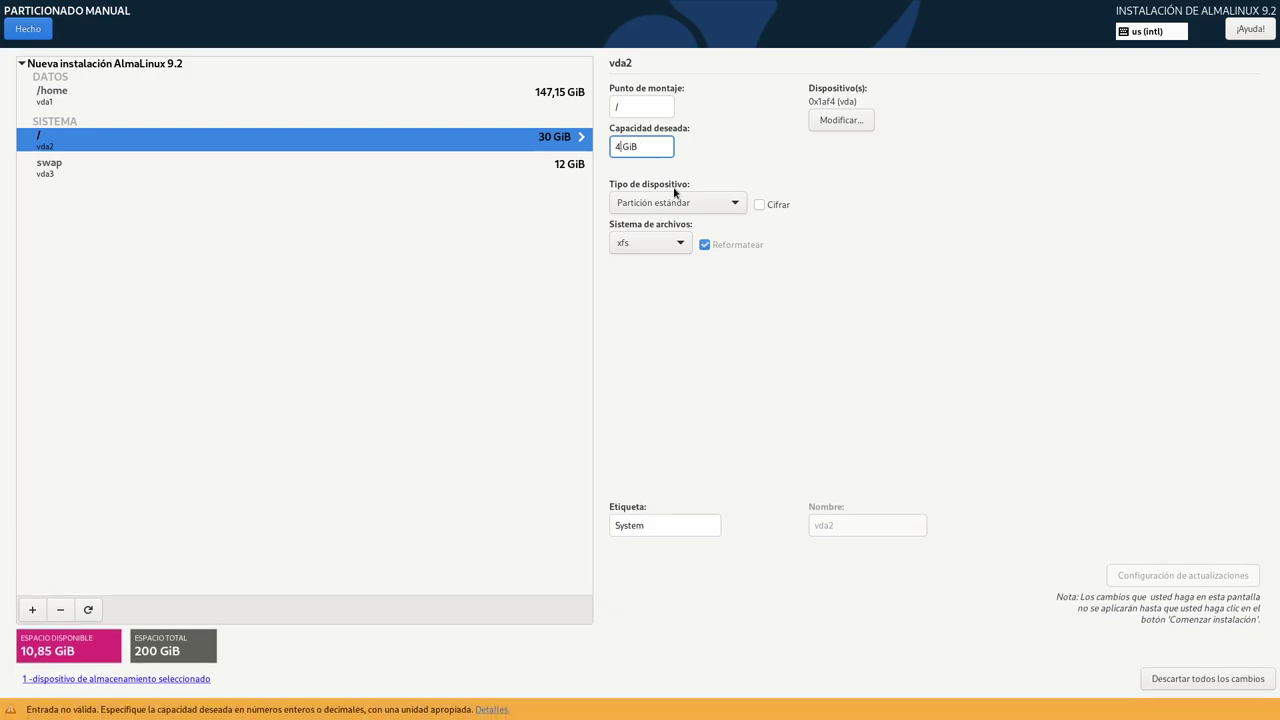
text(0,85)
click(643, 103)
click(1116, 574)
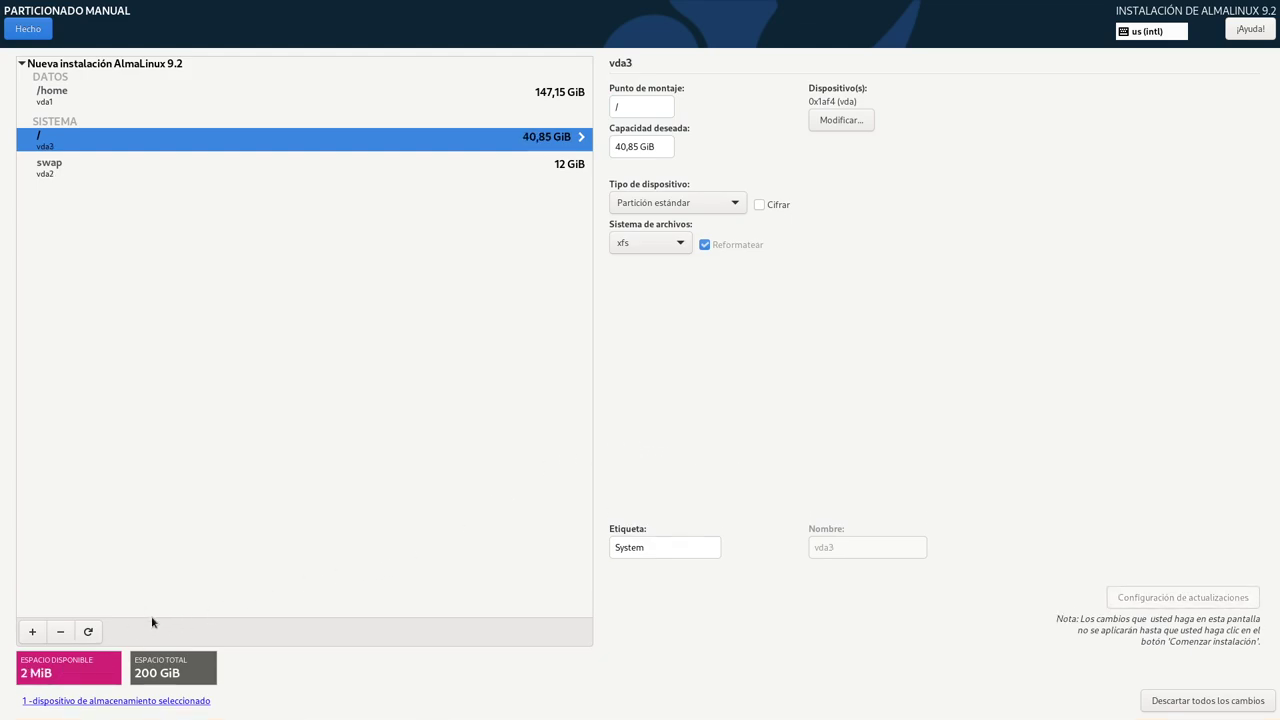
- Select the /home partition and delete it
click(548, 95)
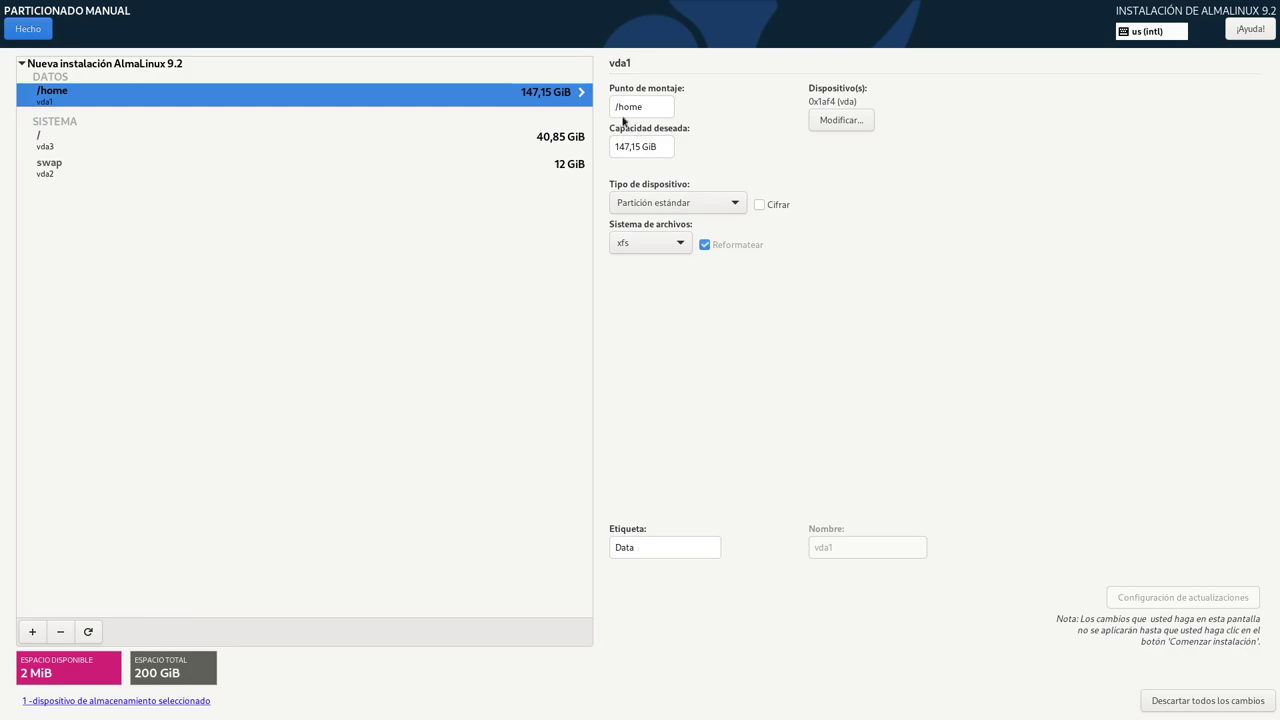
click(633, 147)
click(60, 631)
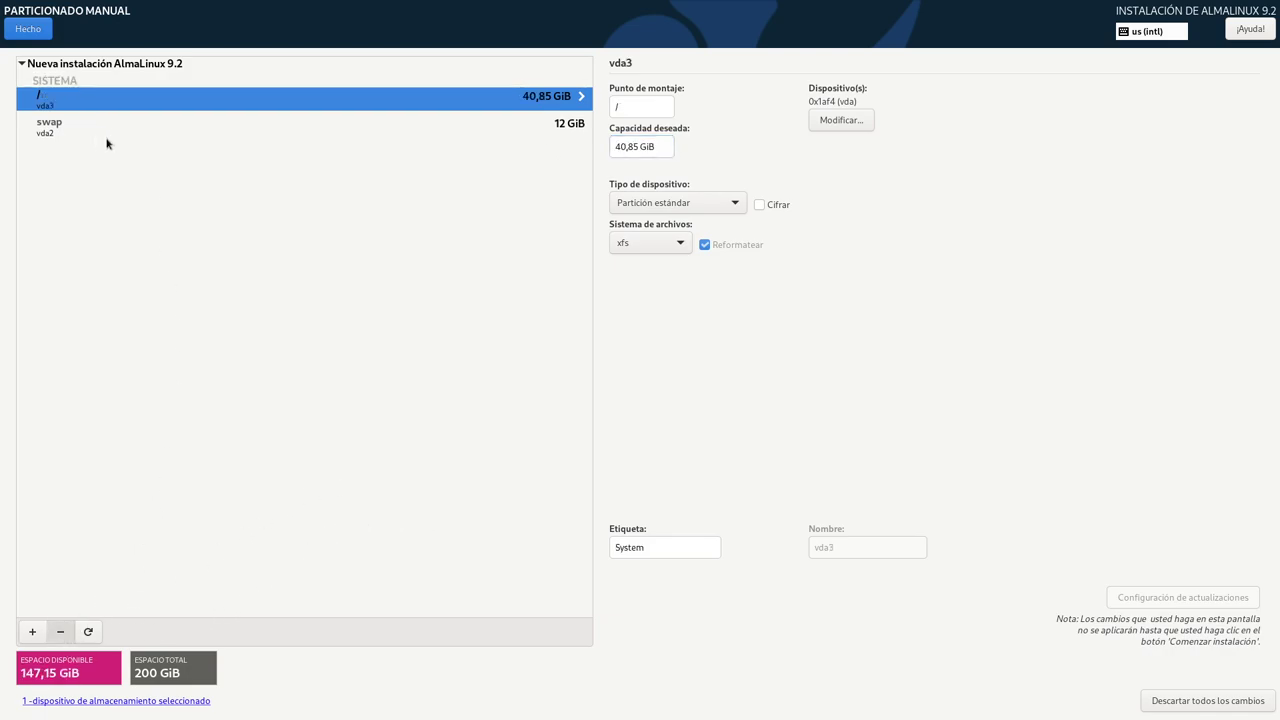
- Remove the remaining partitions and create a fresh 40 GiB / mount point
click(62, 633)
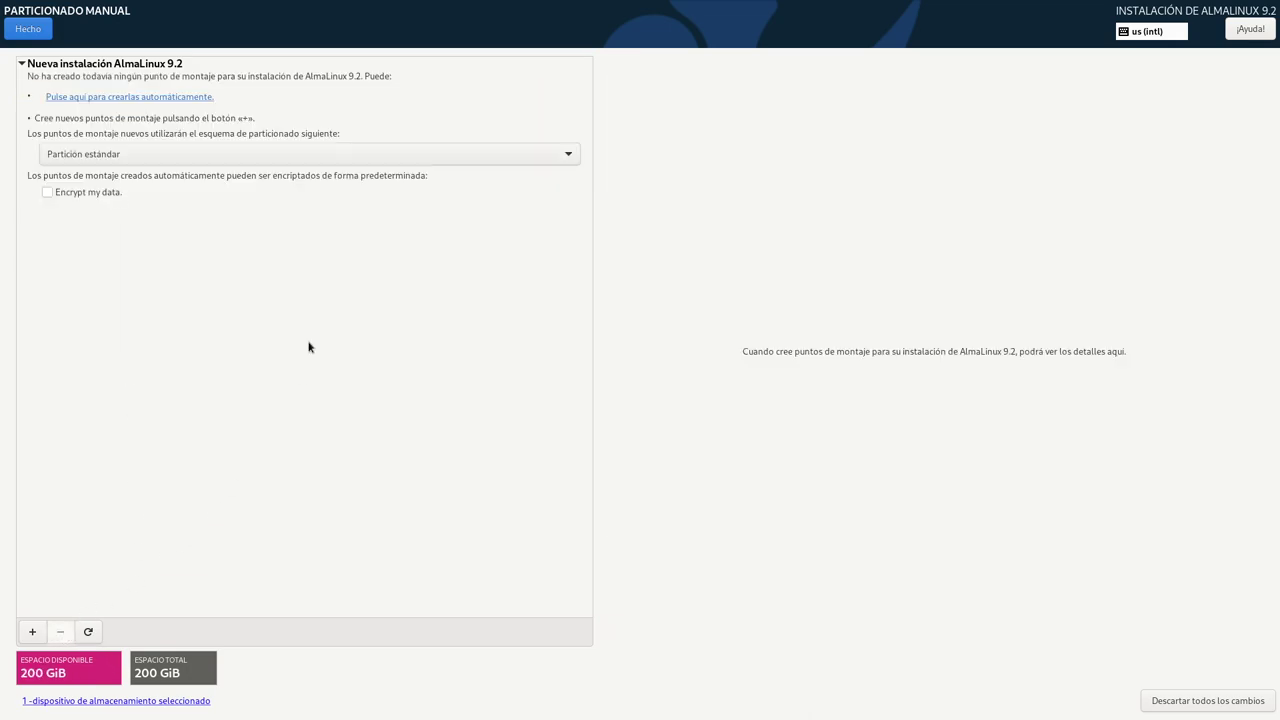
click(32, 634)
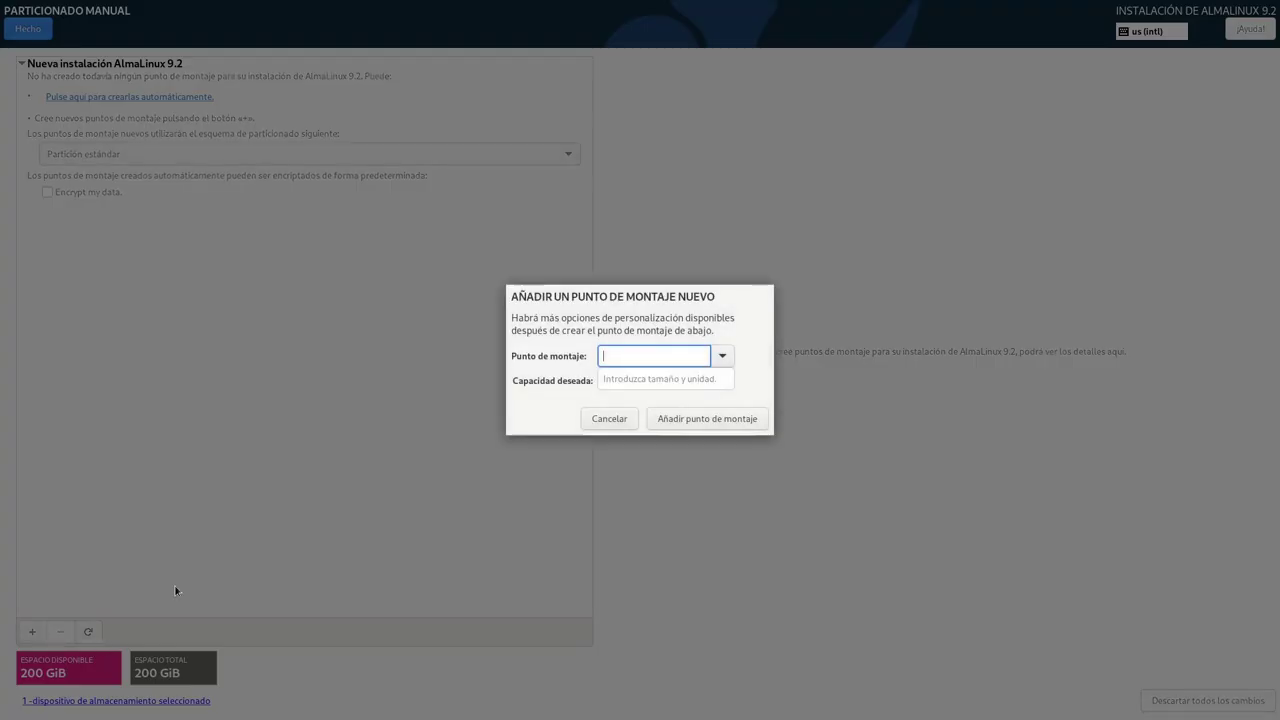
click(722, 357)
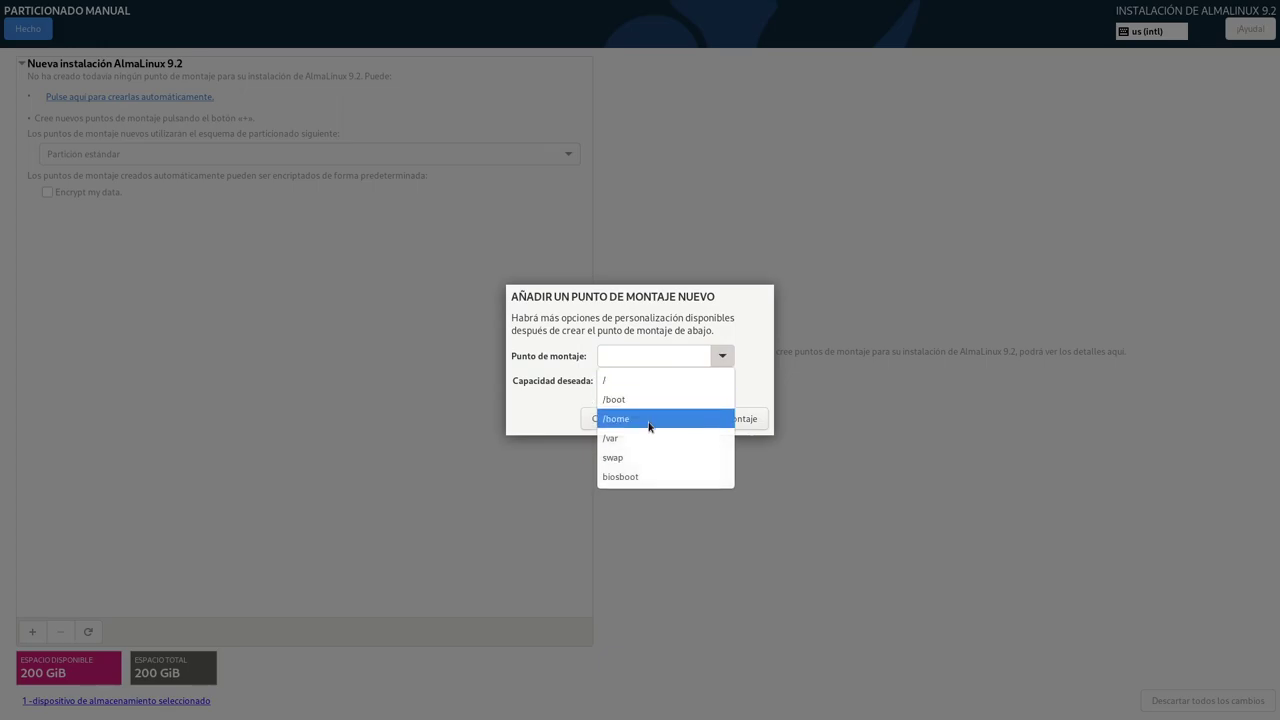
click(625, 380)
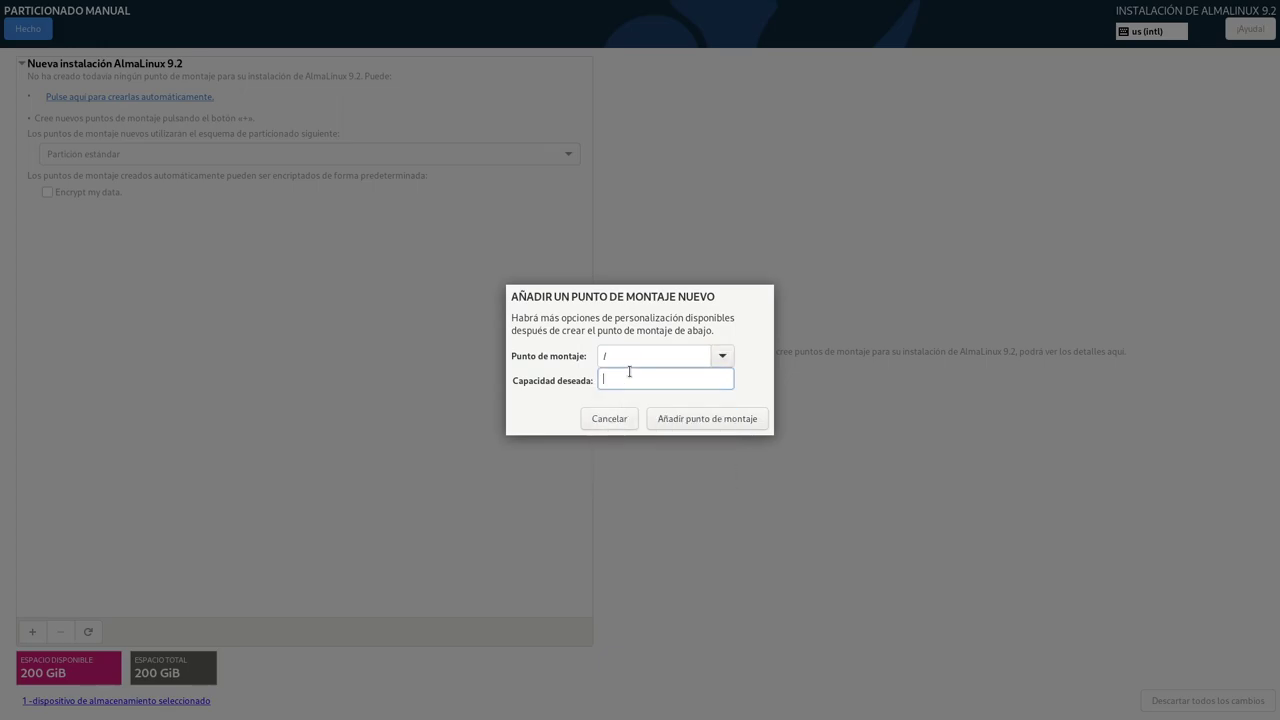
text(40GB)
key(Left)
text(i)
click(685, 420)
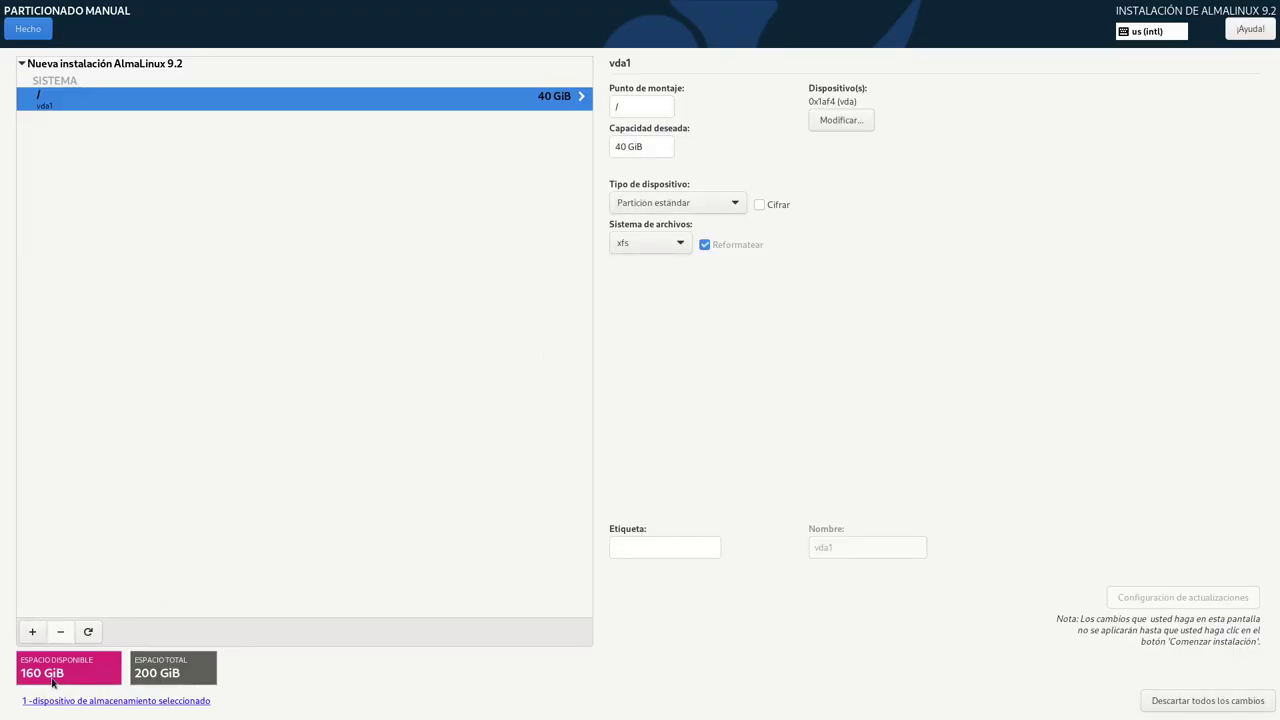
click(35, 631)
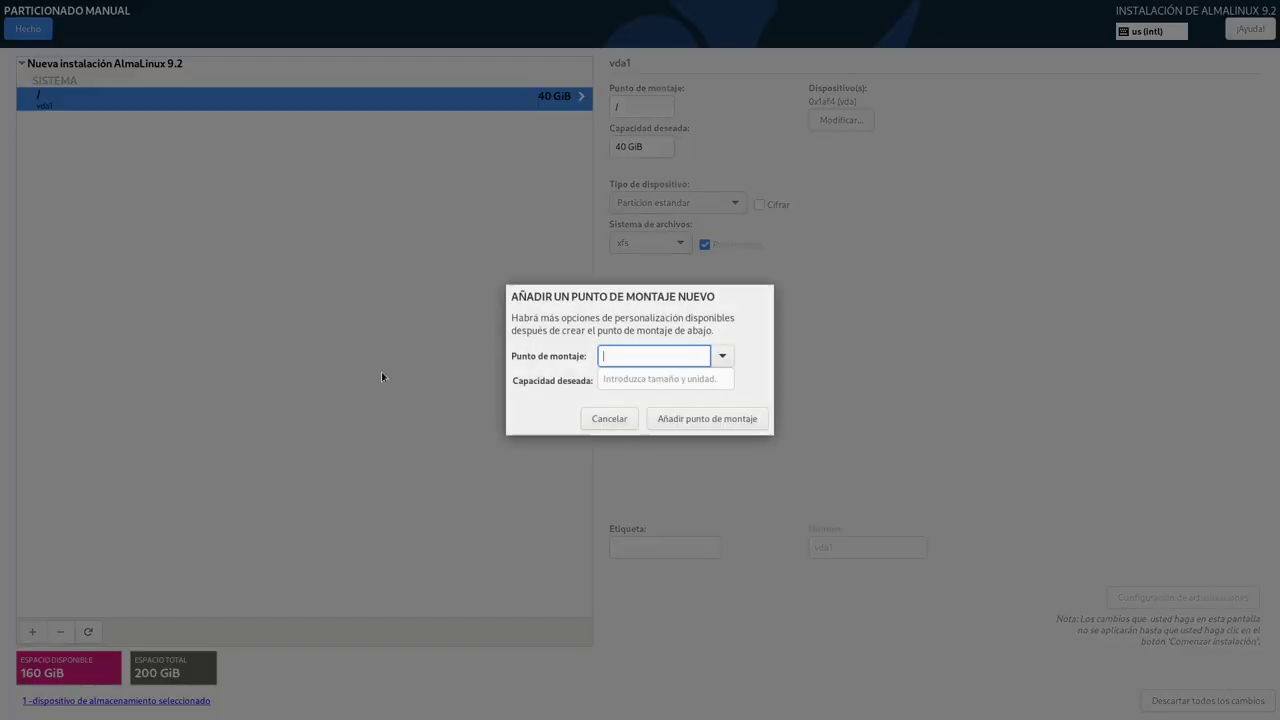
- Create a /home mount point with 150 GiB desired capacity, leaving 10 GiB free
click(723, 356)
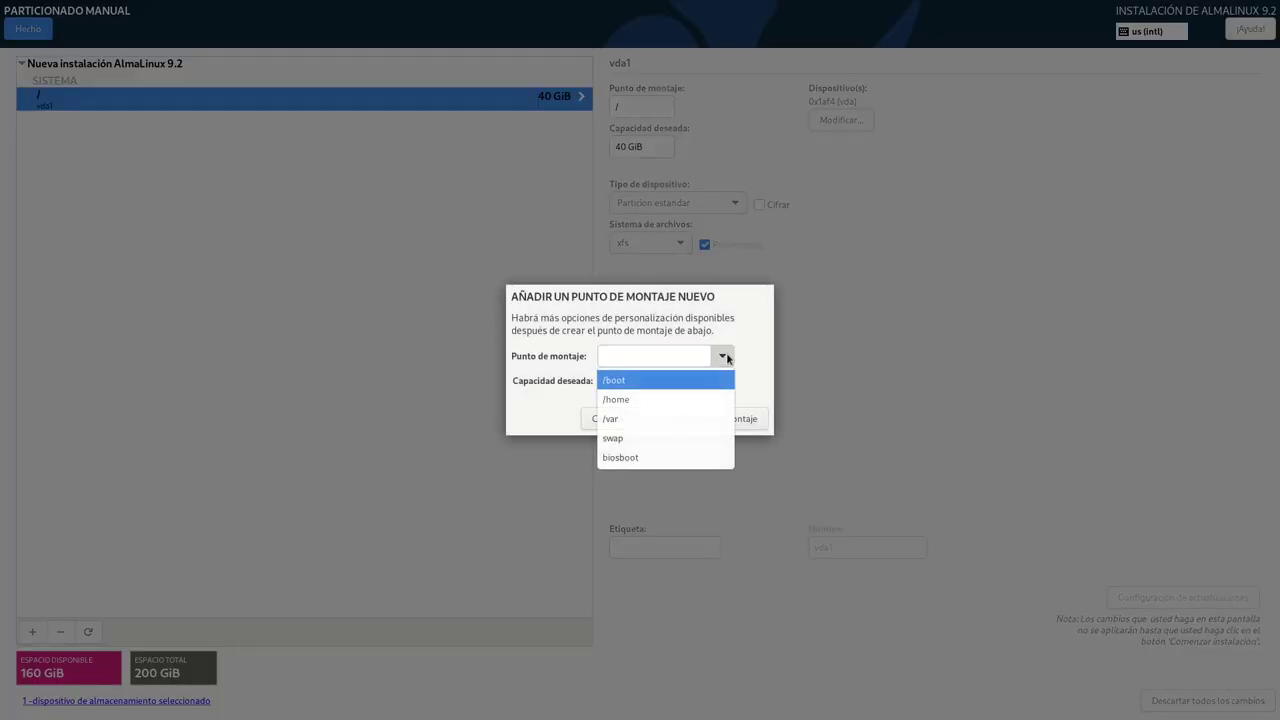
click(648, 400)
click(646, 381)
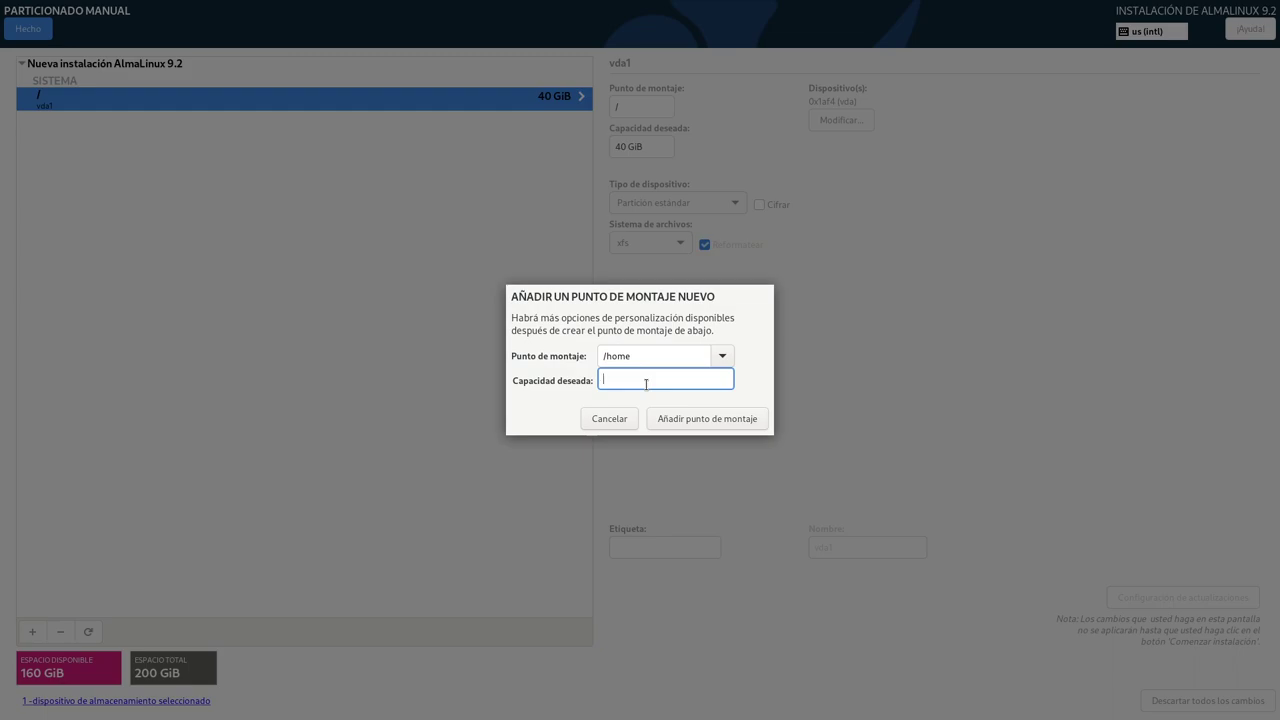
text(150 GiB)
click(697, 419)
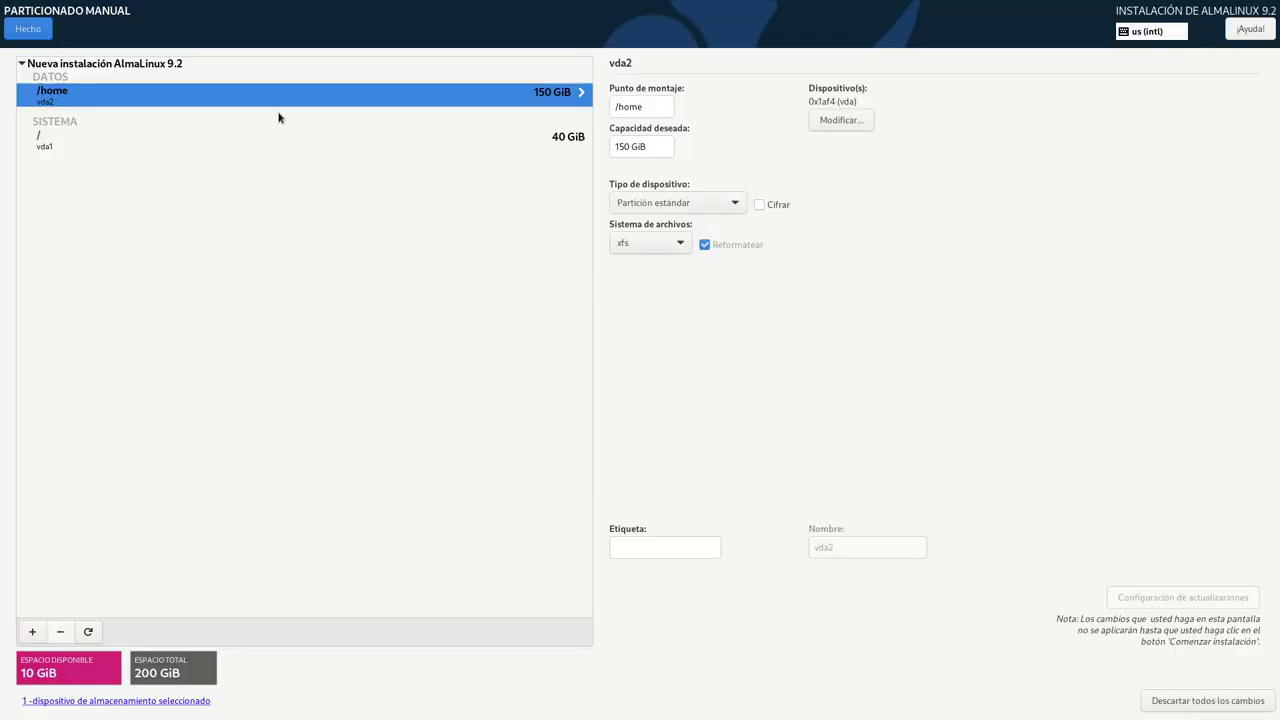
- Label the root partition Sistema
click(314, 133)
click(654, 543)
text(Sistema)
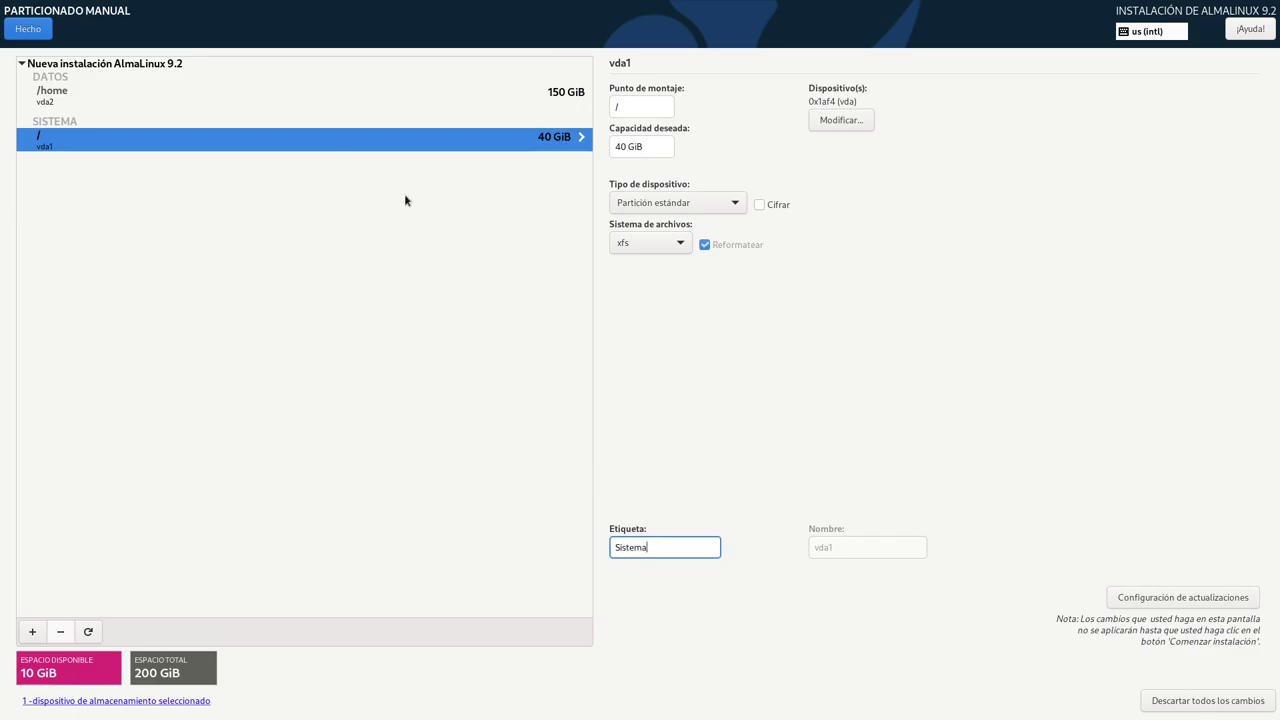
click(425, 100)
- Label the /home partition Datos
click(690, 548)
text(Datos)
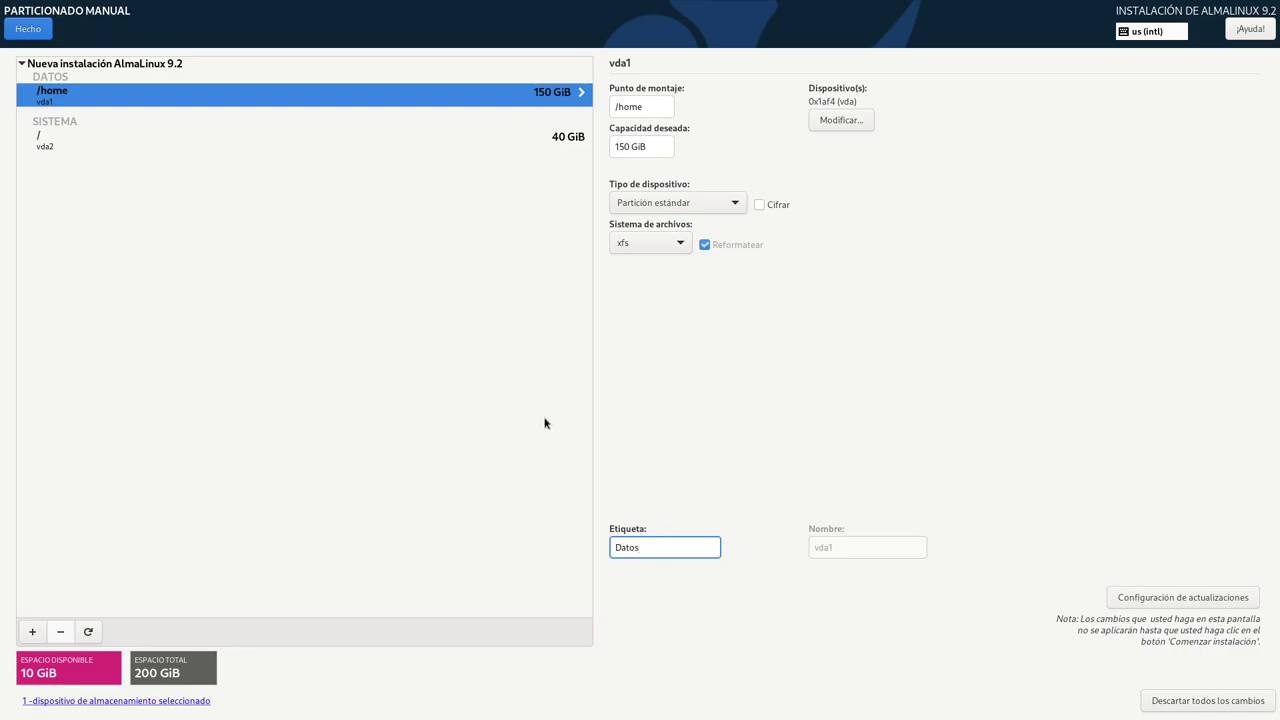
click(32, 631)
- Add a swap mount point with the remaining 10 GiB and accept the partitioning changes
click(722, 355)
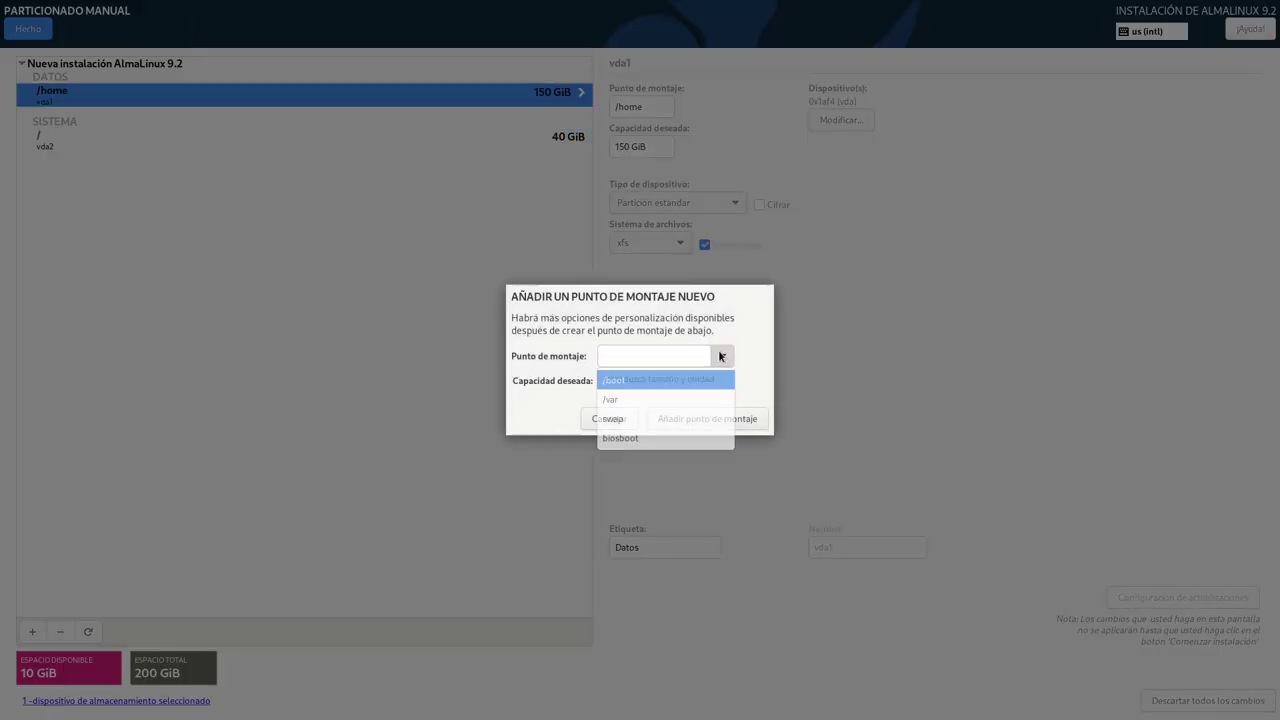
click(614, 418)
click(722, 416)
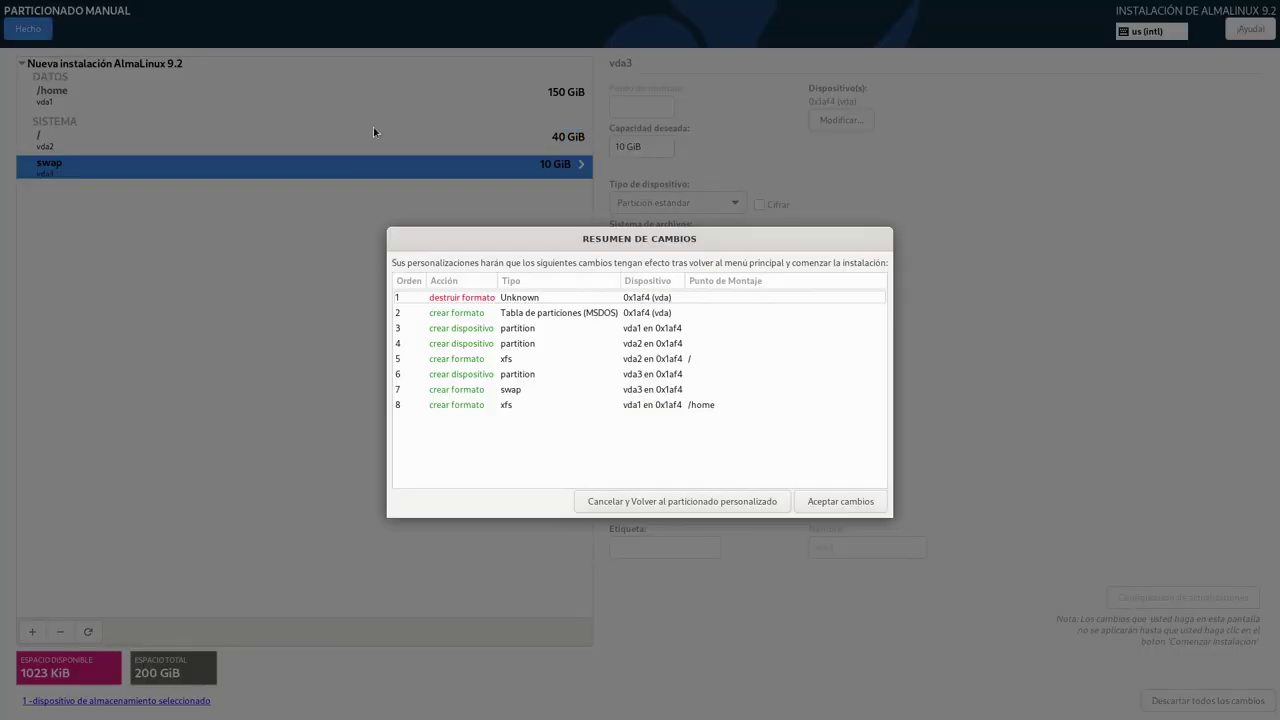
click(848, 503)
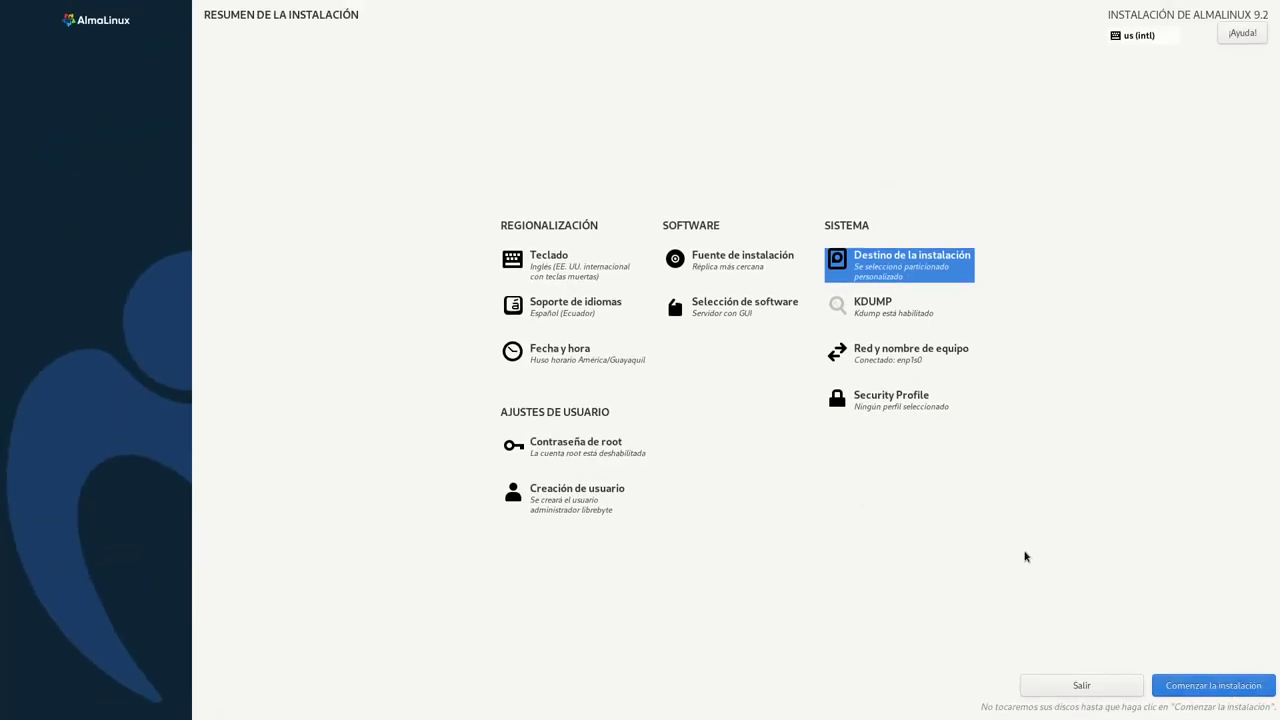
- Begin the AlmaLinux installation and reboot the system once it reports ¡Completado!
click(1206, 686)
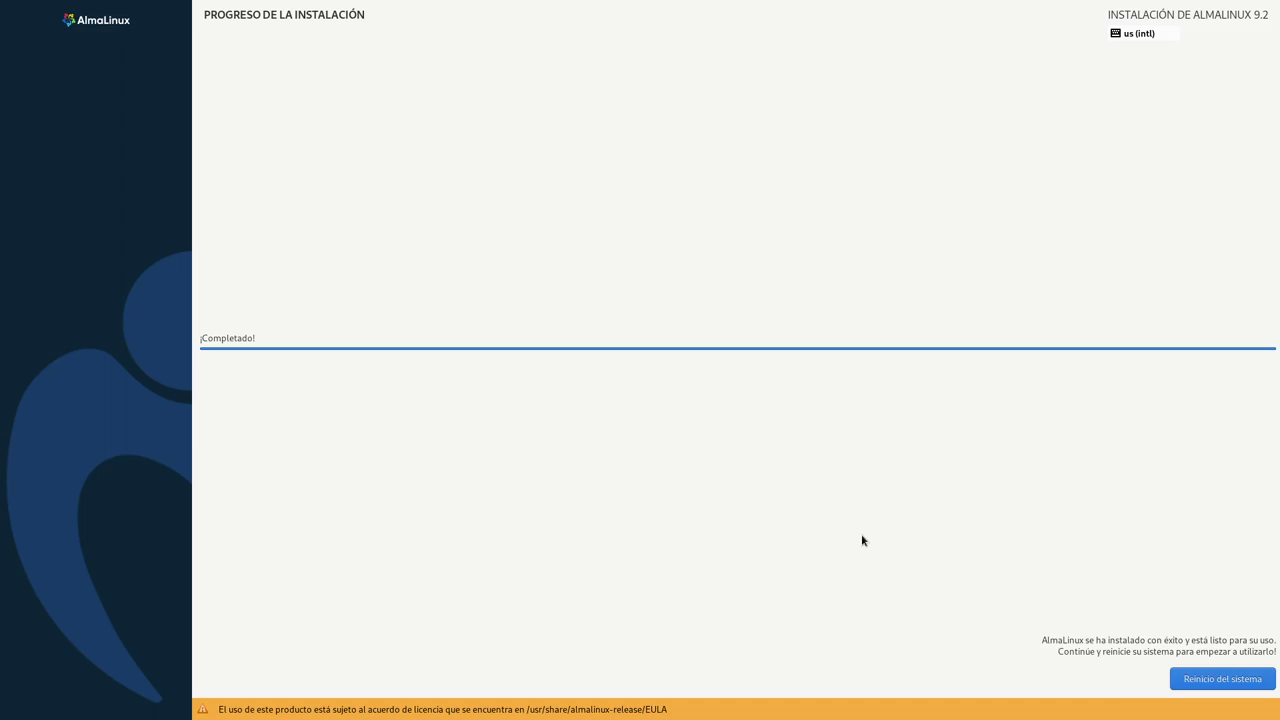
click(1196, 682)
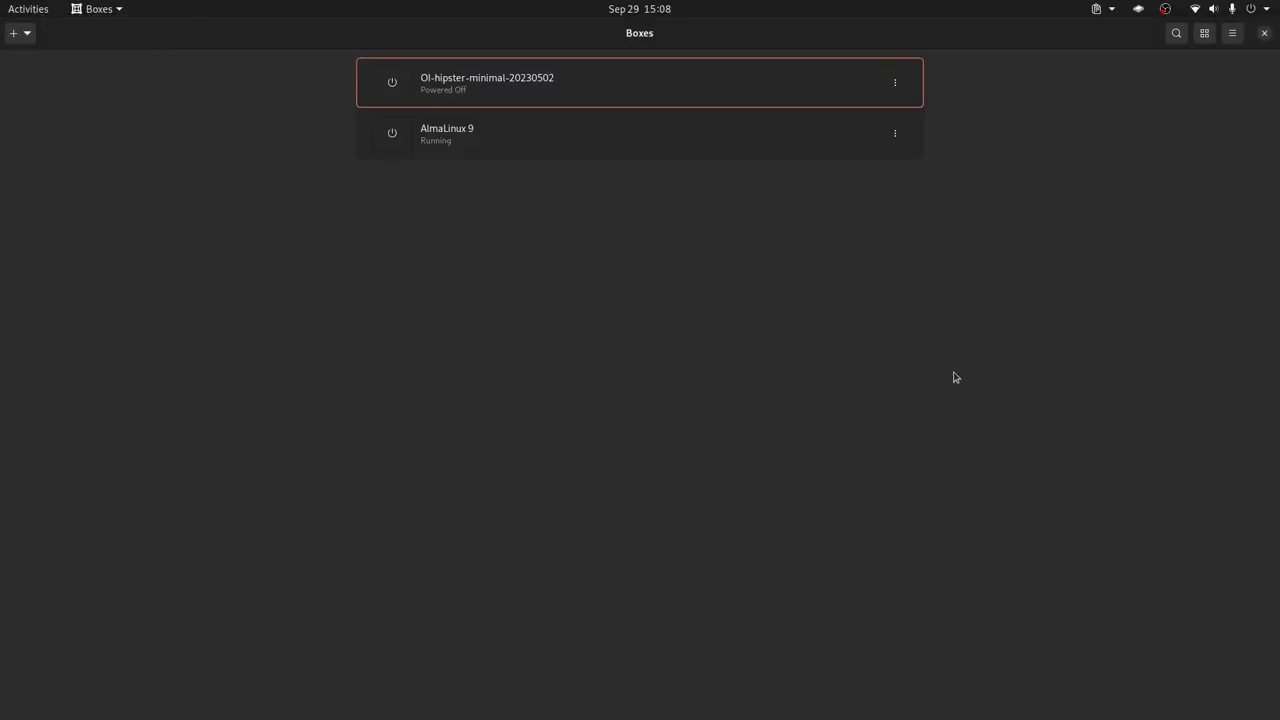
- Open the running AlmaLinux 9 machine and show its login screen fullscreen
click(789, 133)
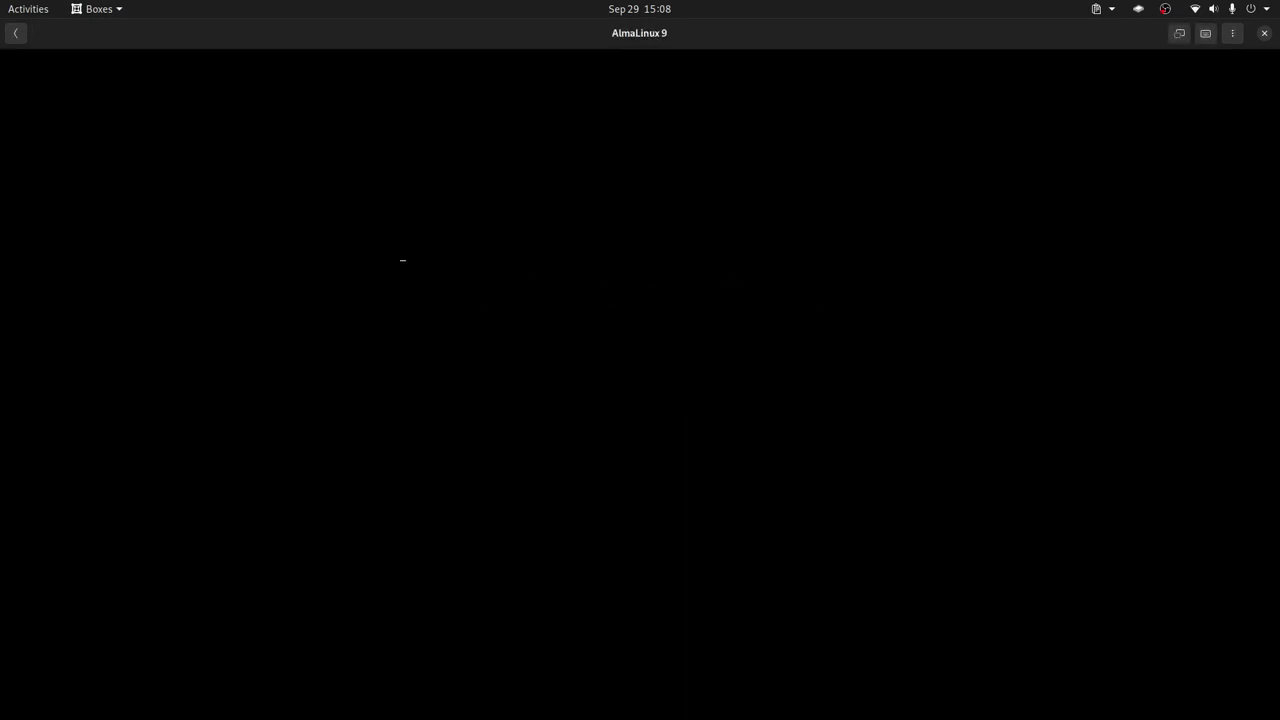
click(1179, 33)
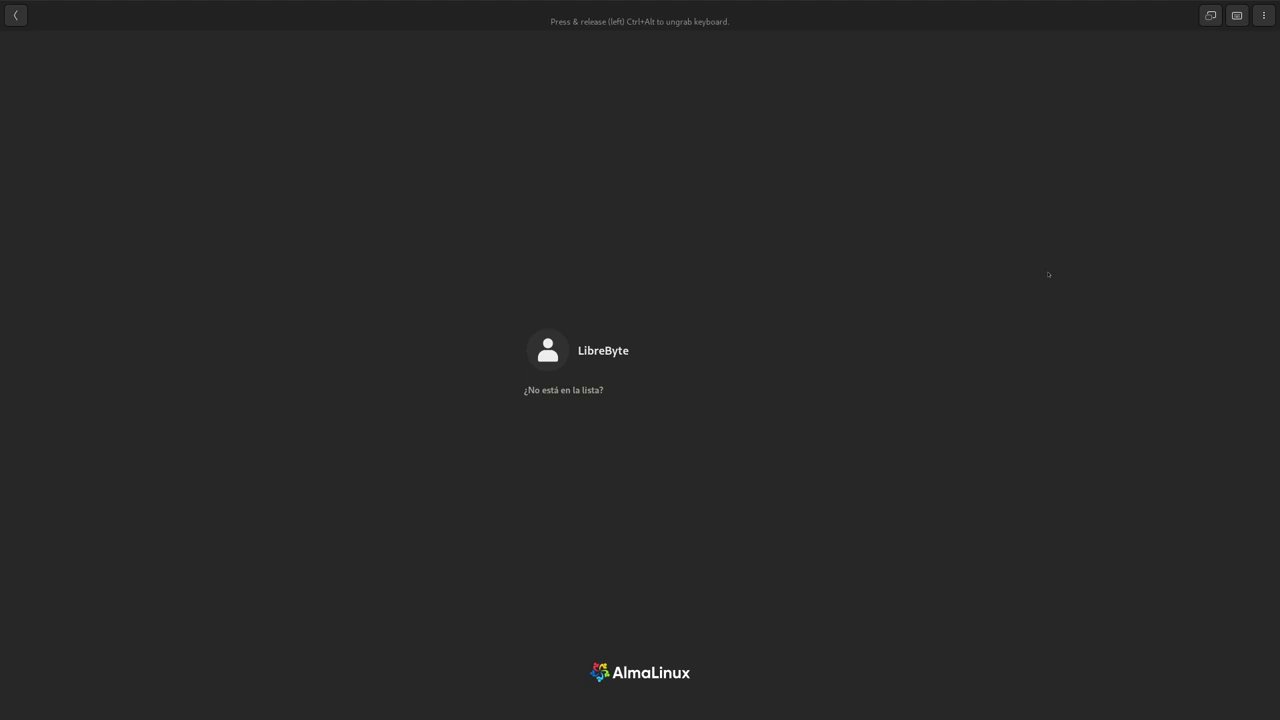
click(1210, 15)
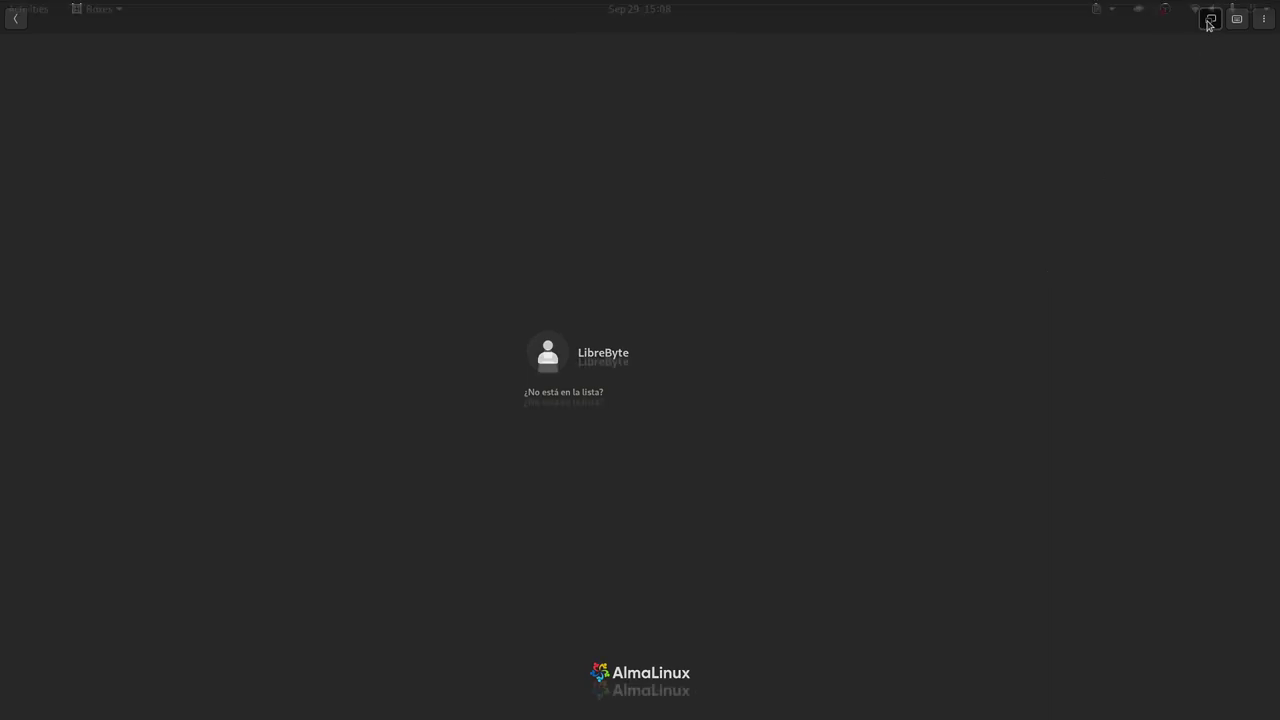
click(1178, 37)
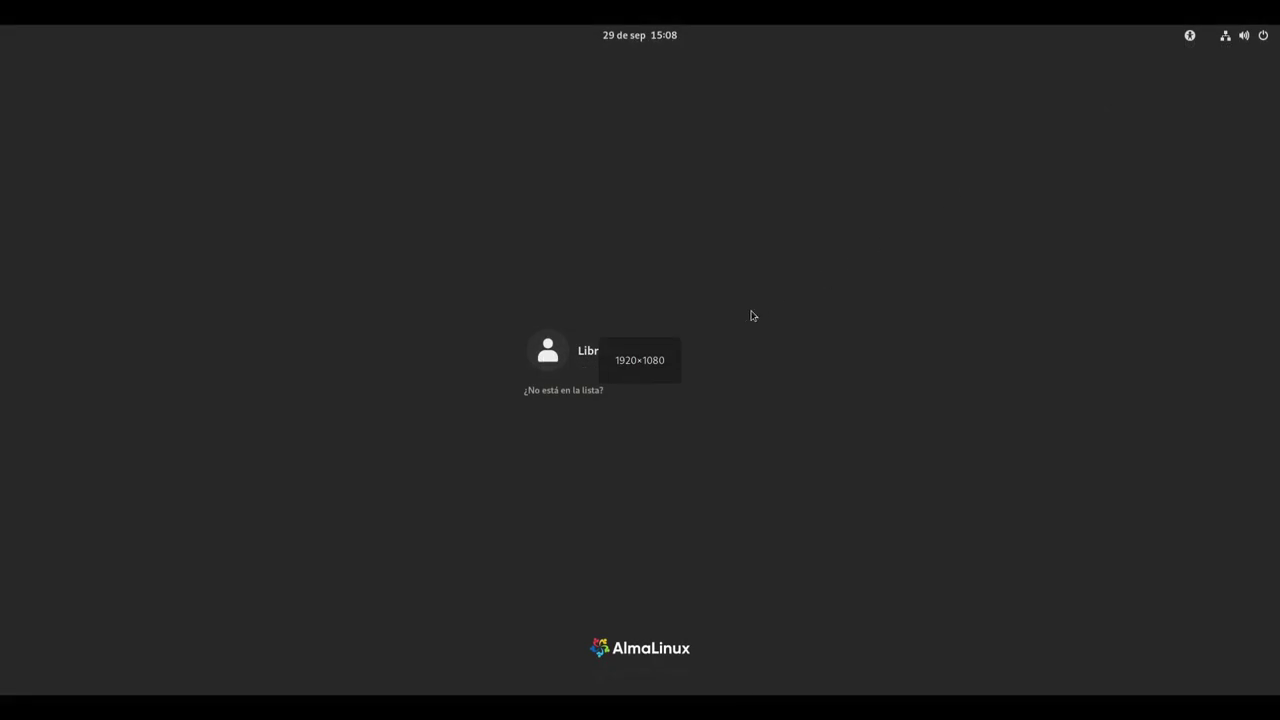
- Log in as the new user with the account password, decline the welcome tour ('No gracias'), and reach the desktop
click(614, 380)
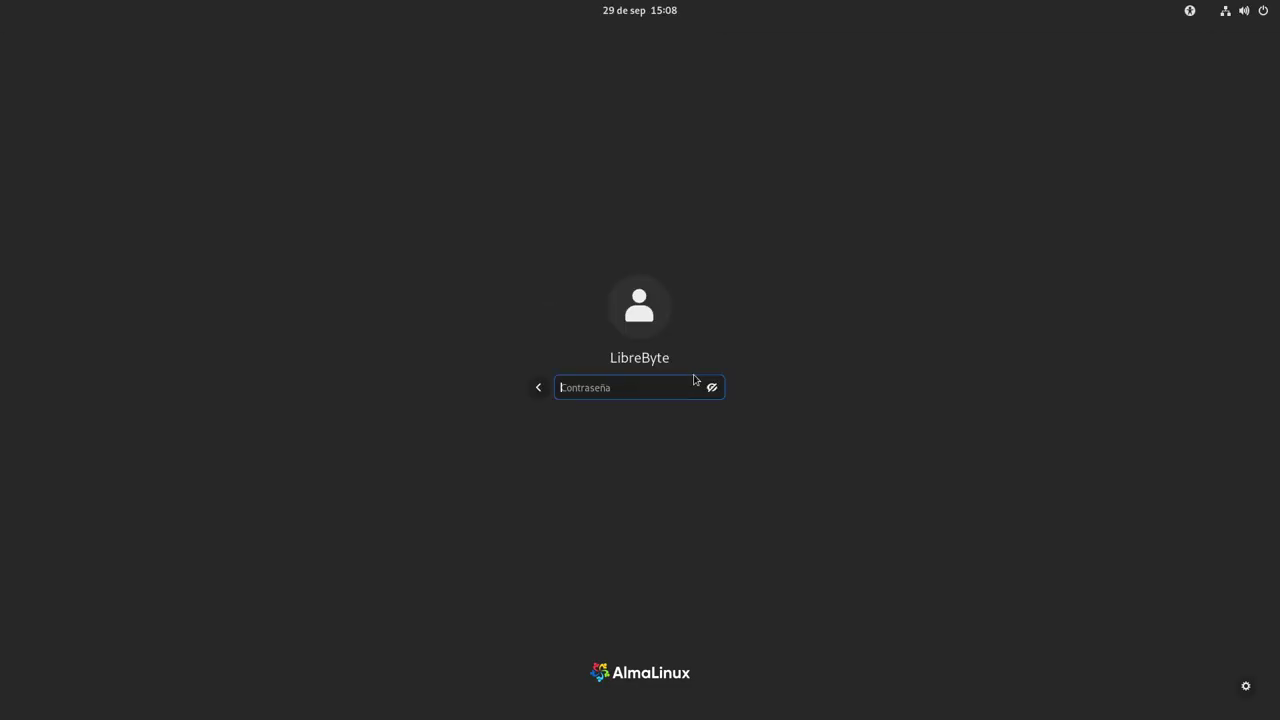
text(****)
key(Return)
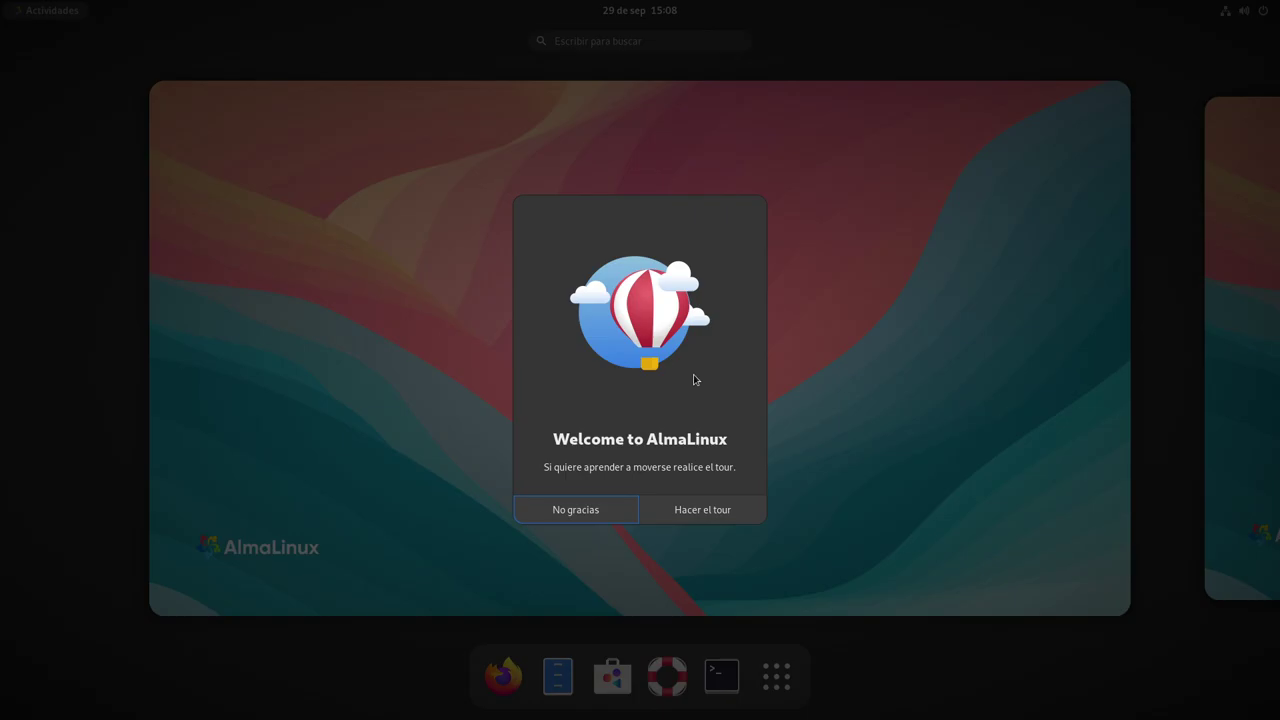
click(598, 512)
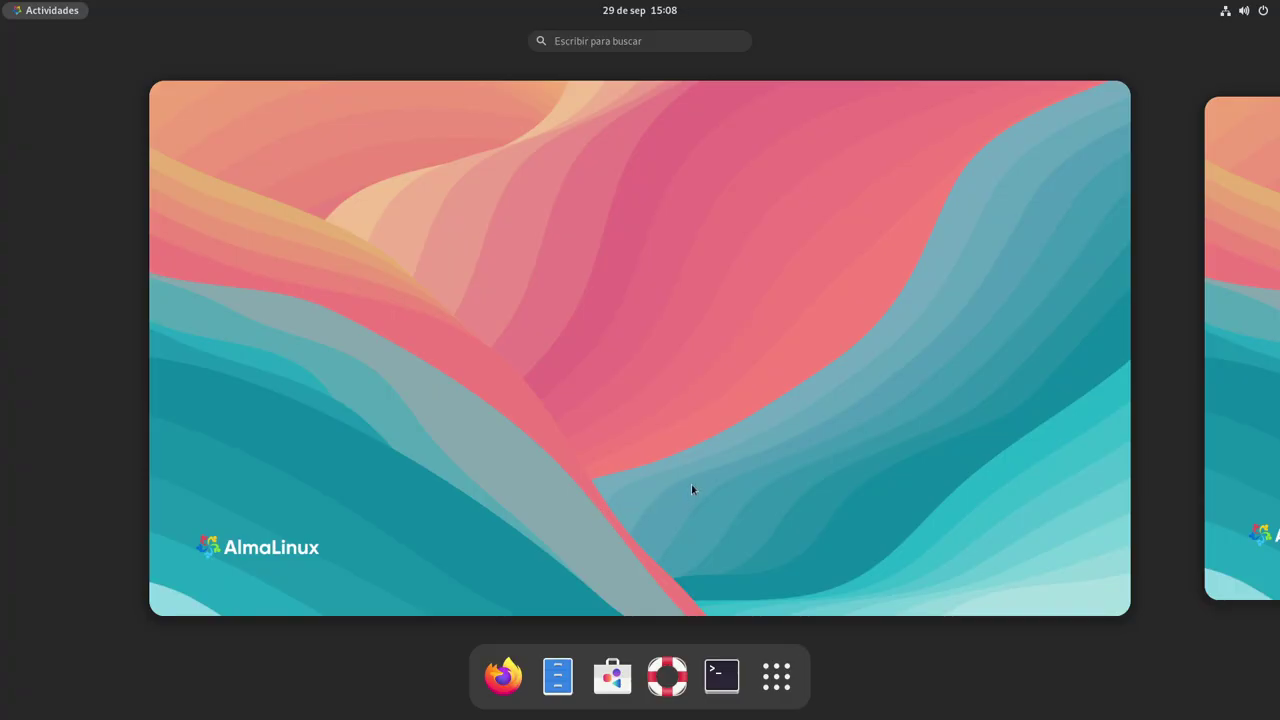
click(692, 487)
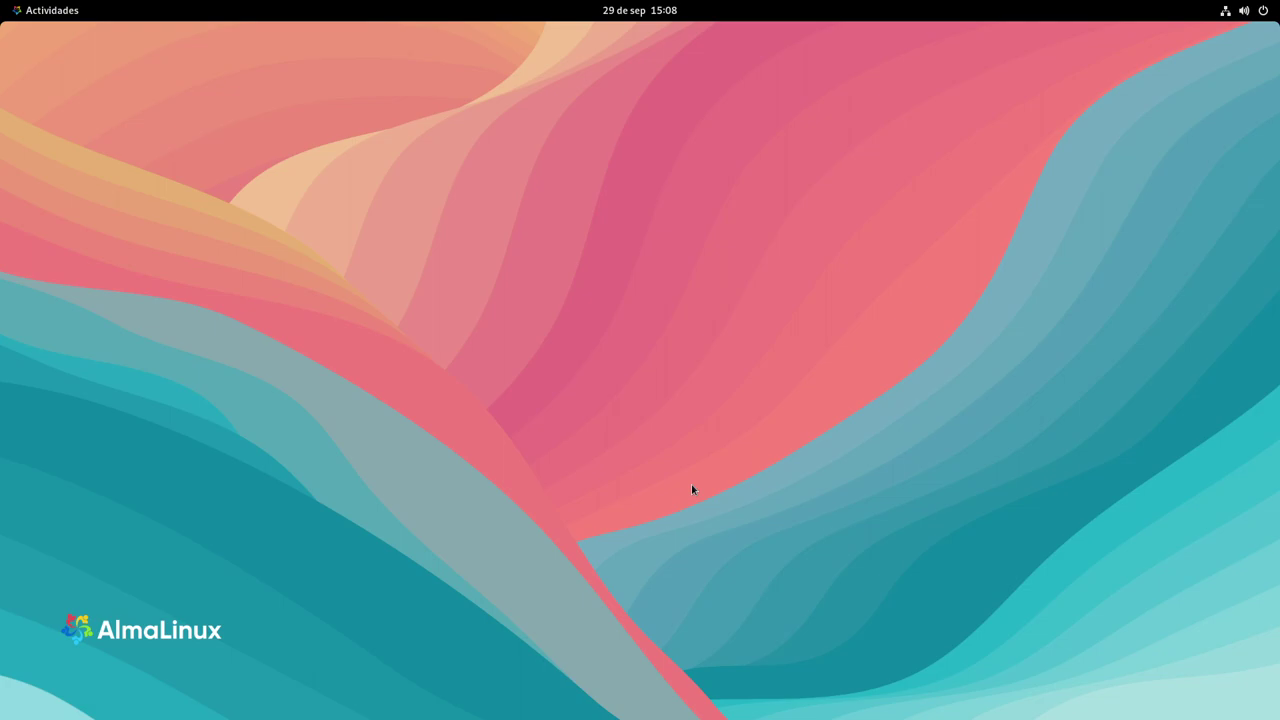
- Search 'ace' to view Acerca de confirming AlmaLinux 9.2, close Configuración, then show the application grid
key(super)
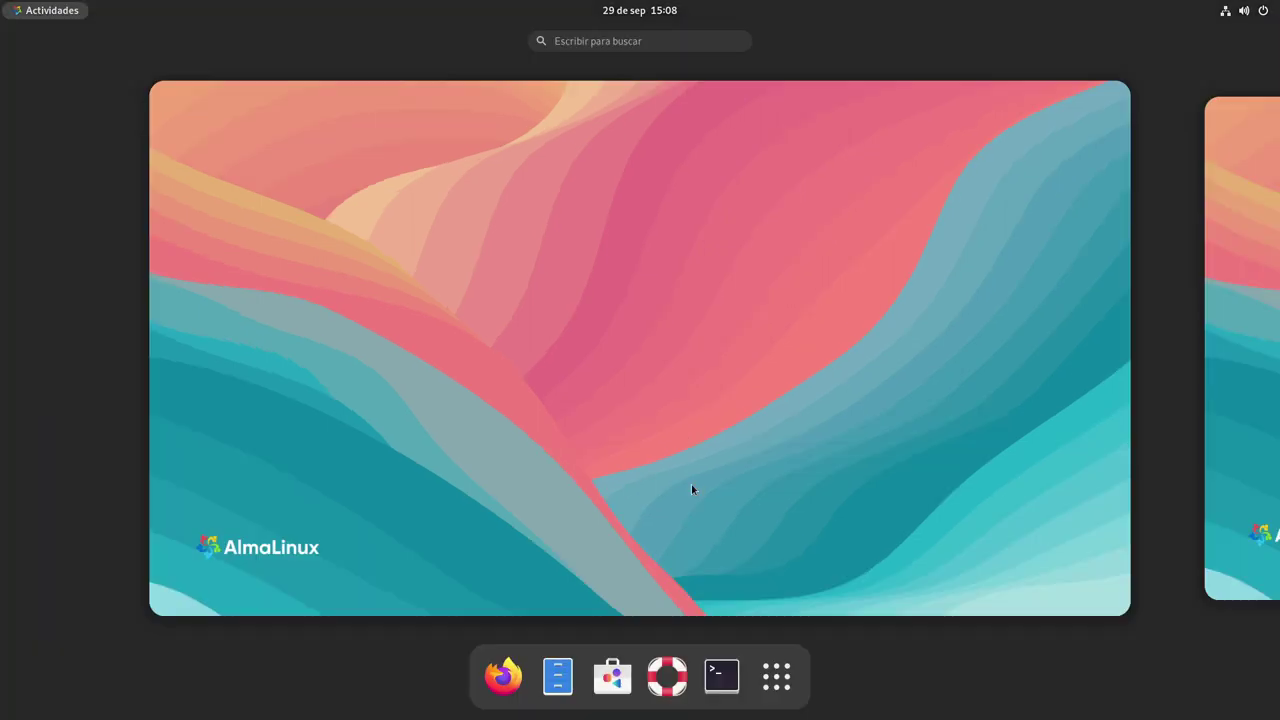
text(acer)
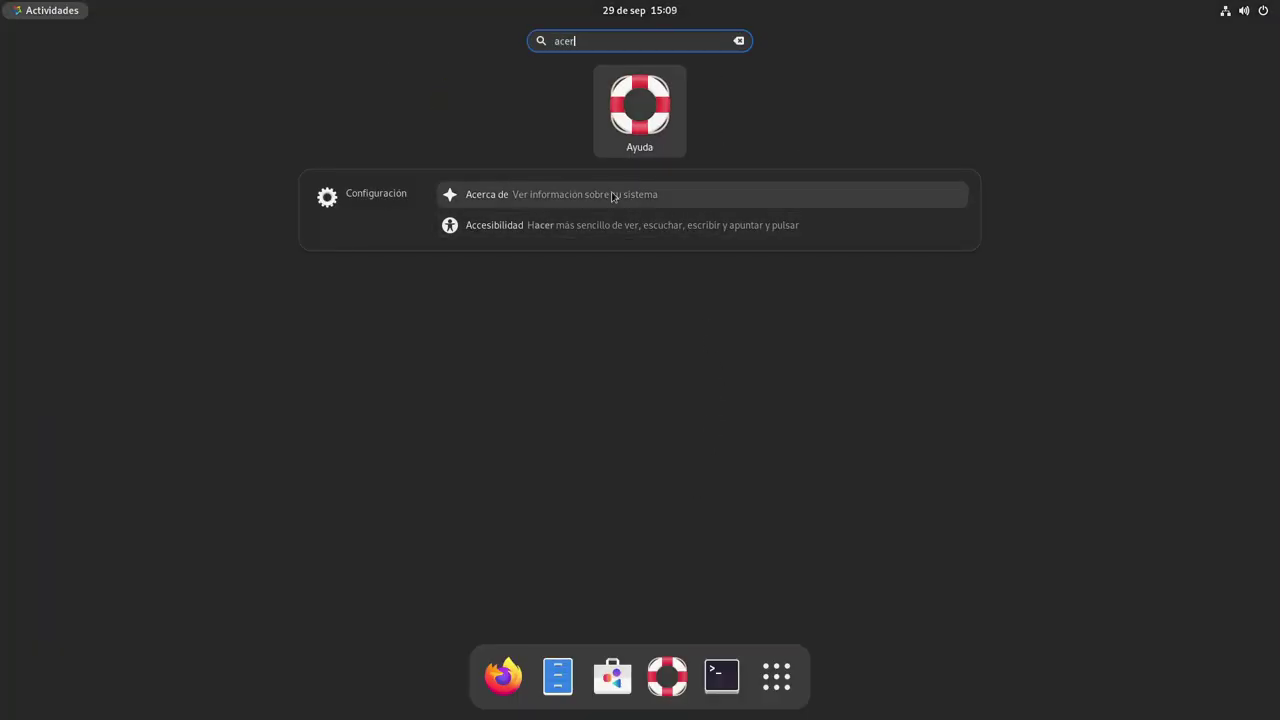
click(614, 194)
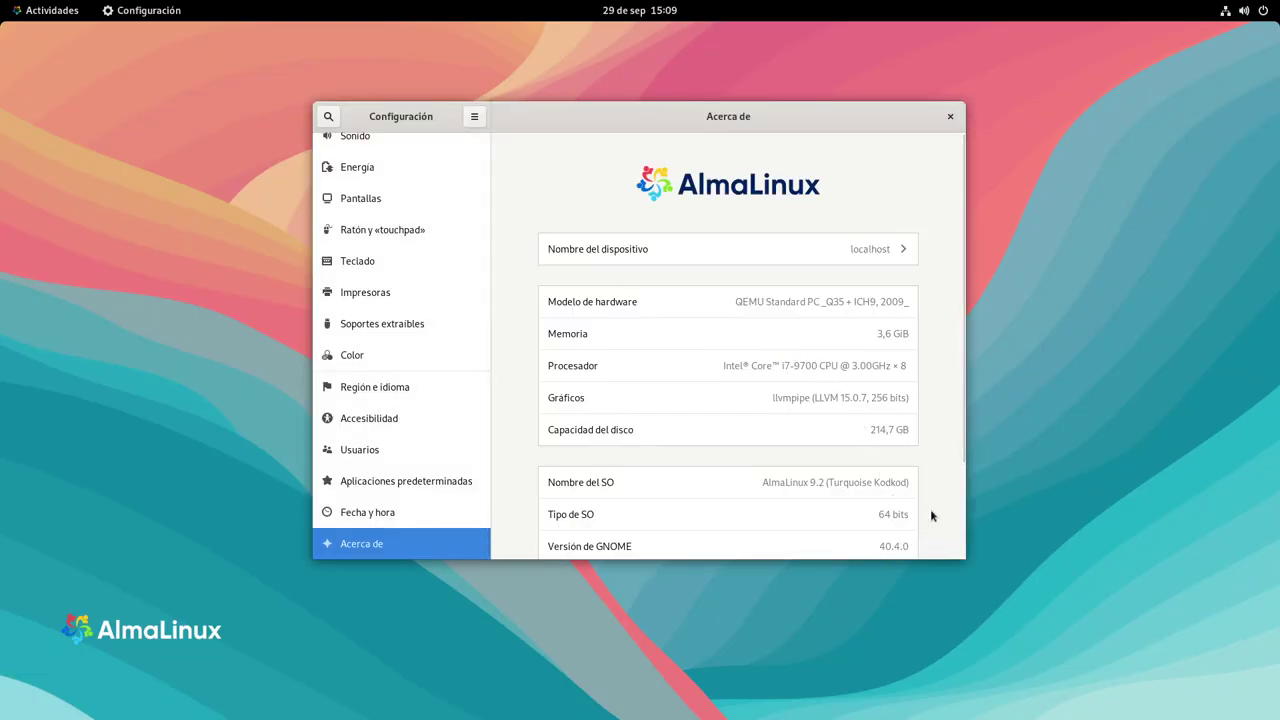
scroll(923, 523, down, 3)
scroll(946, 486, up, 3)
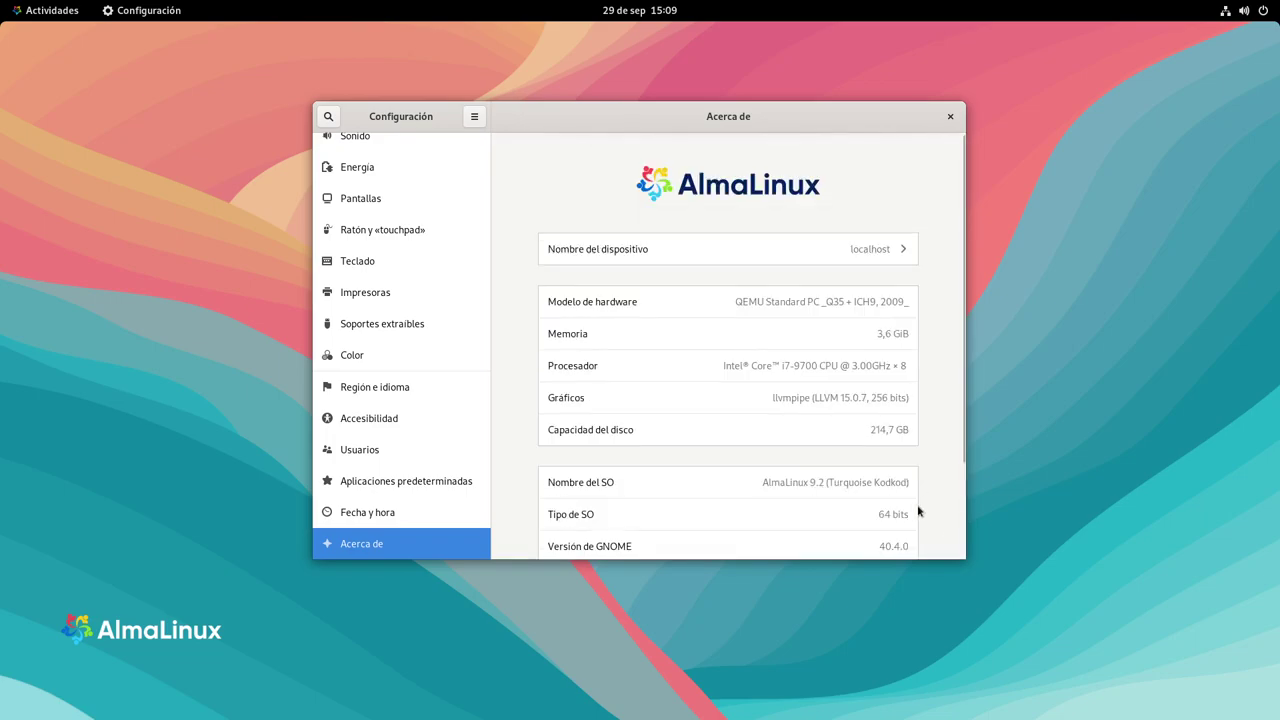
click(950, 117)
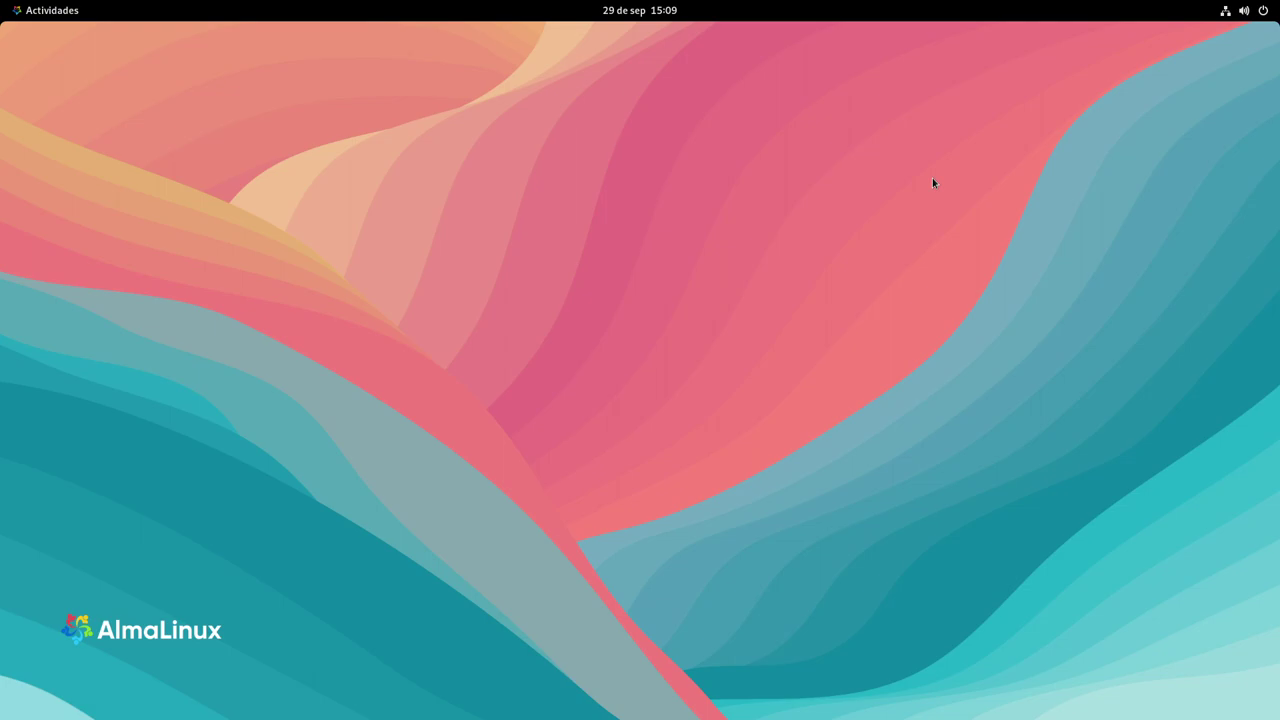
key(super)
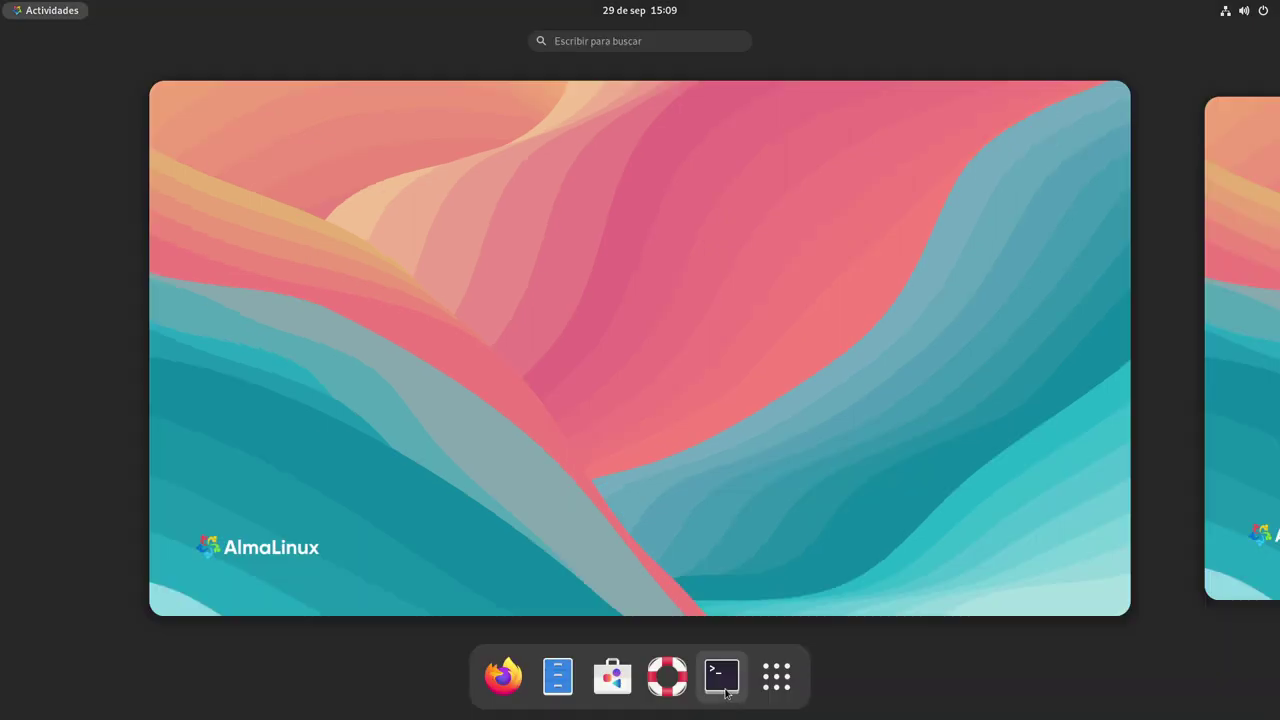
click(777, 677)
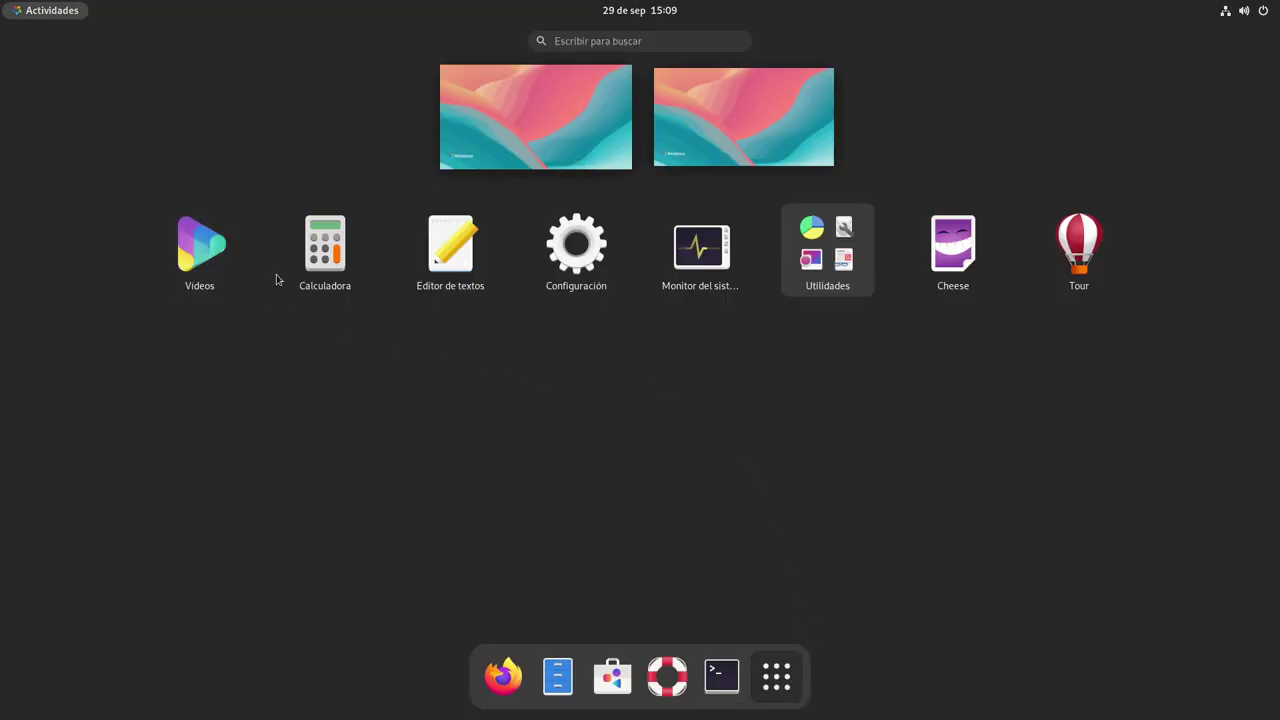